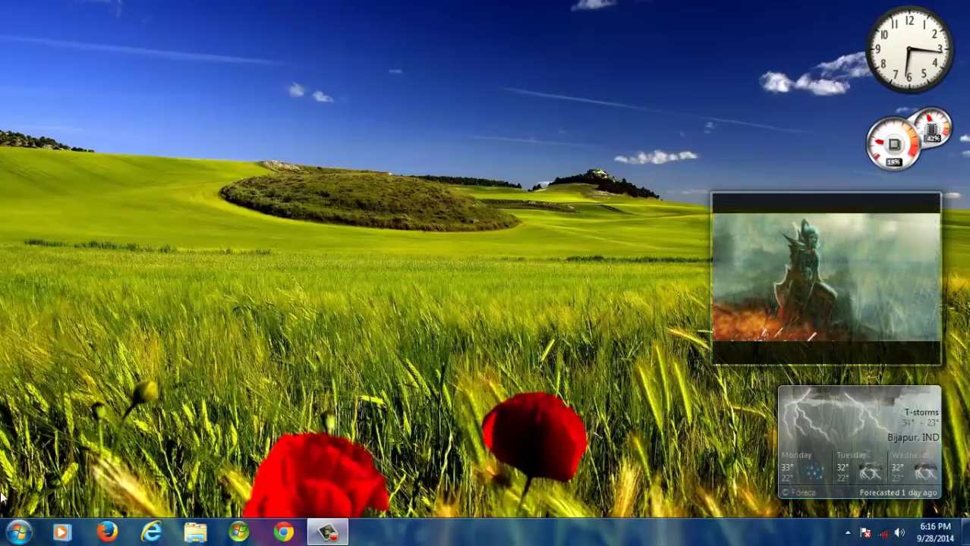
# Open Microsoft Office Excel 2007 from the installed programs to start a blank workbook.
pyautogui.click(19, 532)
pyautogui.click(76, 467)
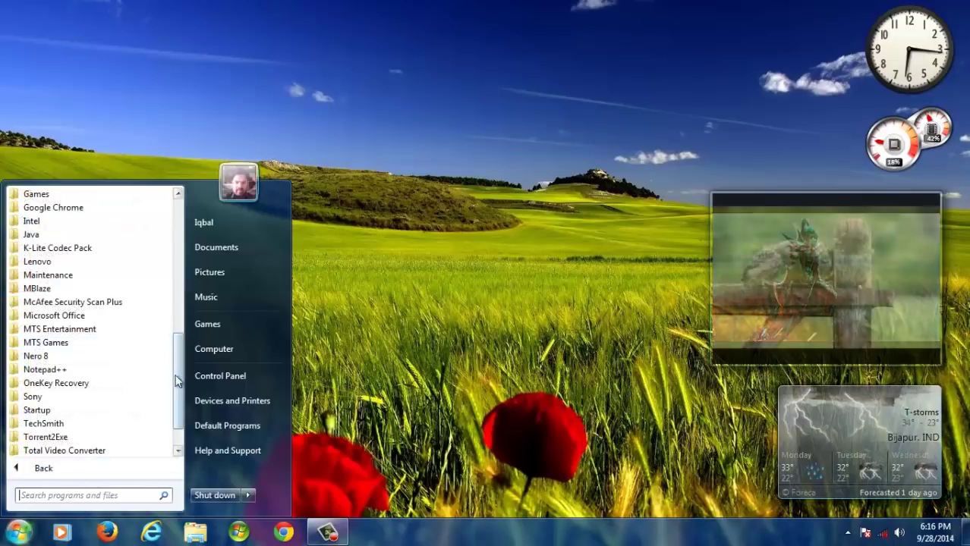
pyautogui.click(81, 316)
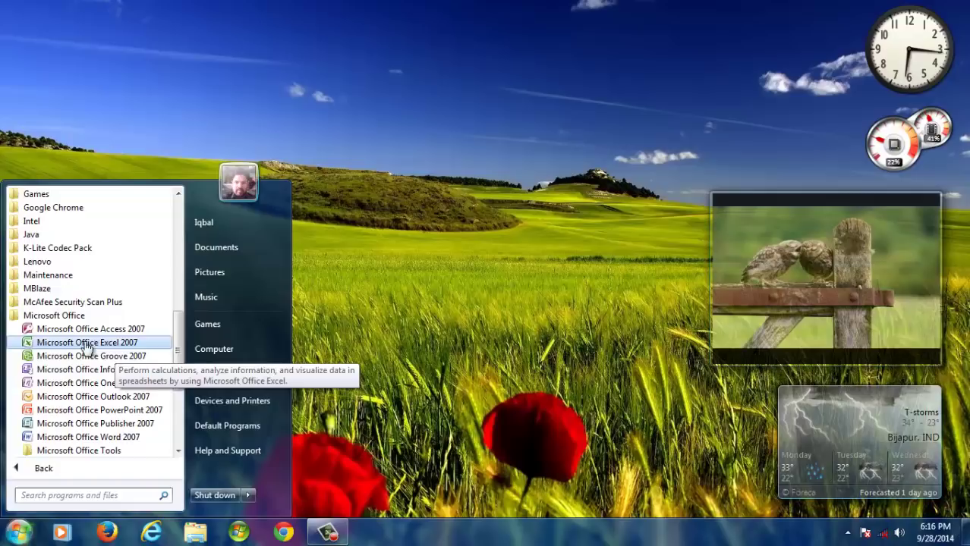
pyautogui.click(113, 345)
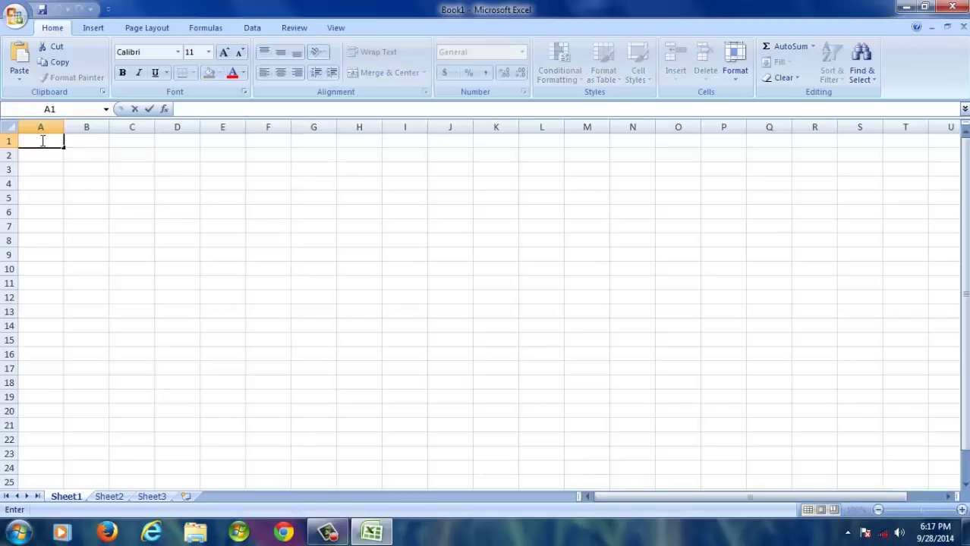
# Enter the title "Leeway Softech Education Society" in cell A1.
pyautogui.write('Leeway Softec')
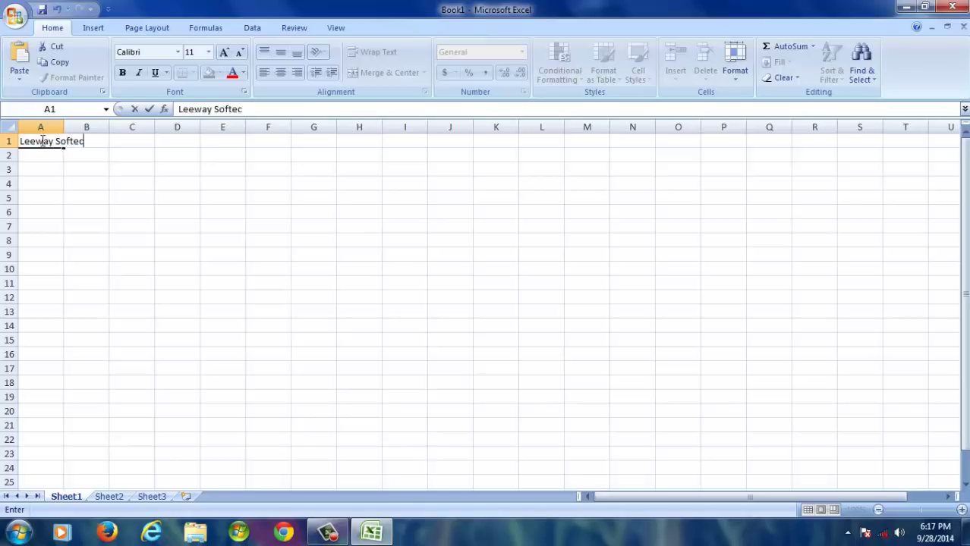
pyautogui.write('h Educatio')
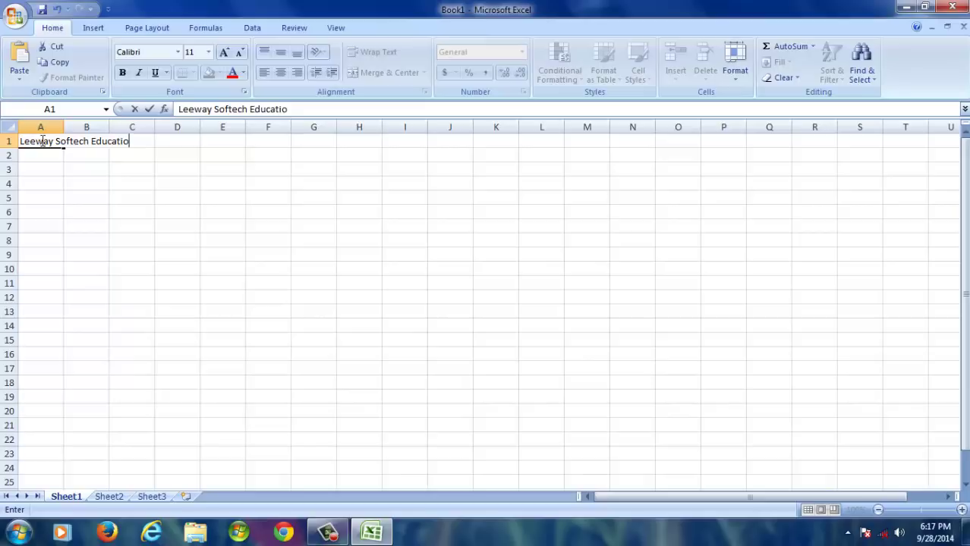
pyautogui.write('n Society')
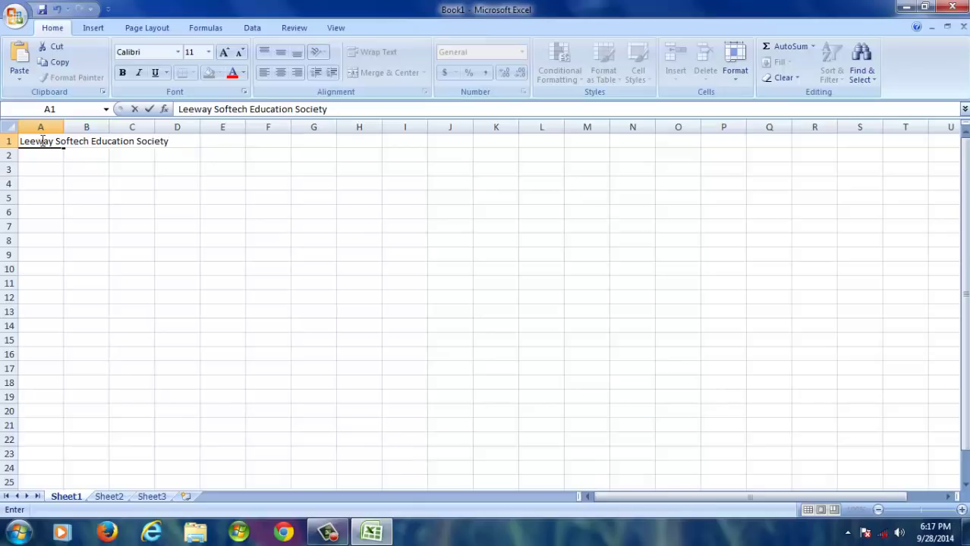
pyautogui.click(99, 197)
pyautogui.click(40, 142)
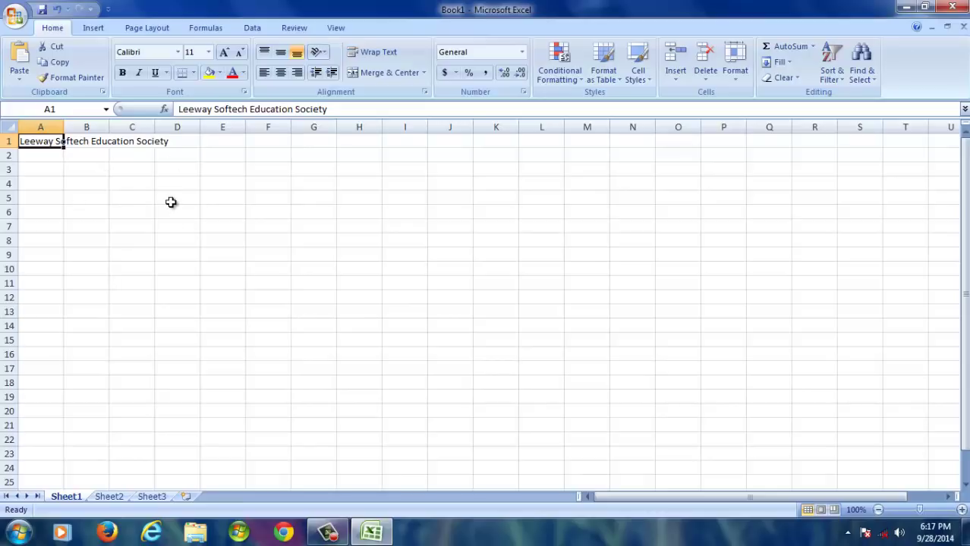
pyautogui.click(44, 128)
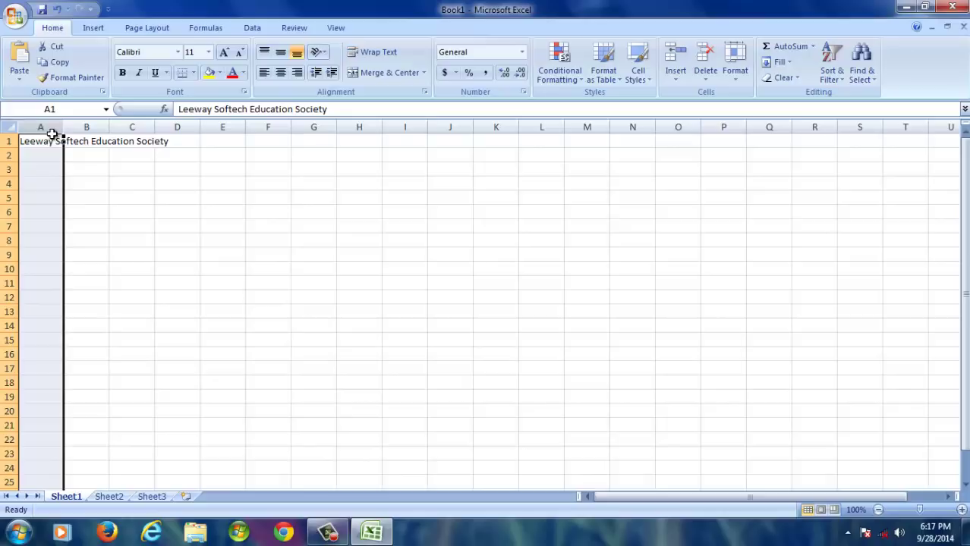
pyautogui.click(6, 142)
# Enter the subtitle "Student Marks Sheet" in cell A2, directly below the society's name.
pyautogui.click(48, 154)
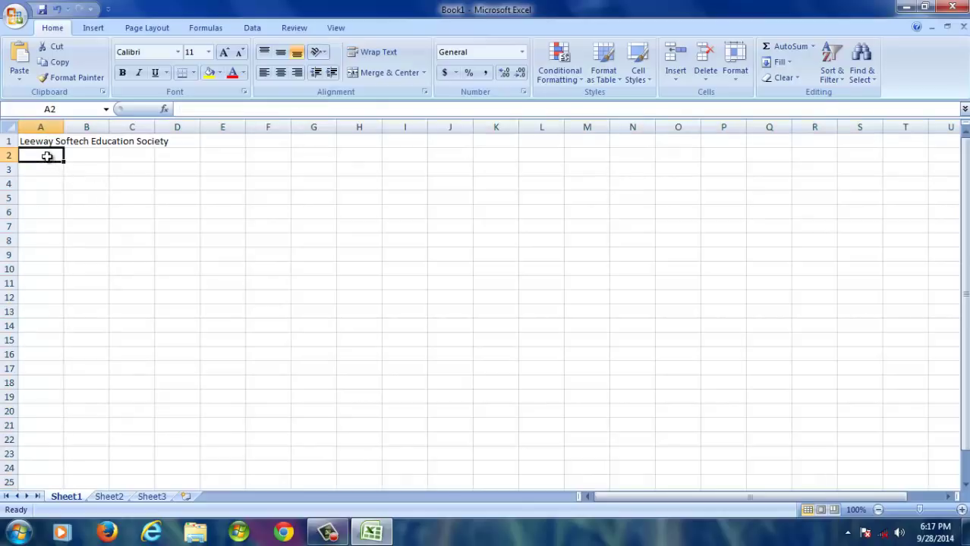
pyautogui.doubleClick(48, 155)
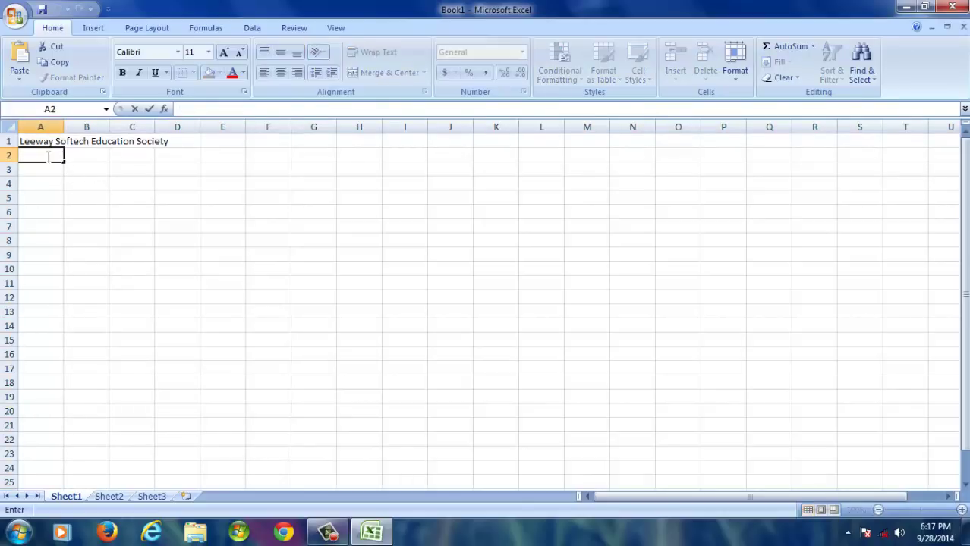
pyautogui.write('Student')
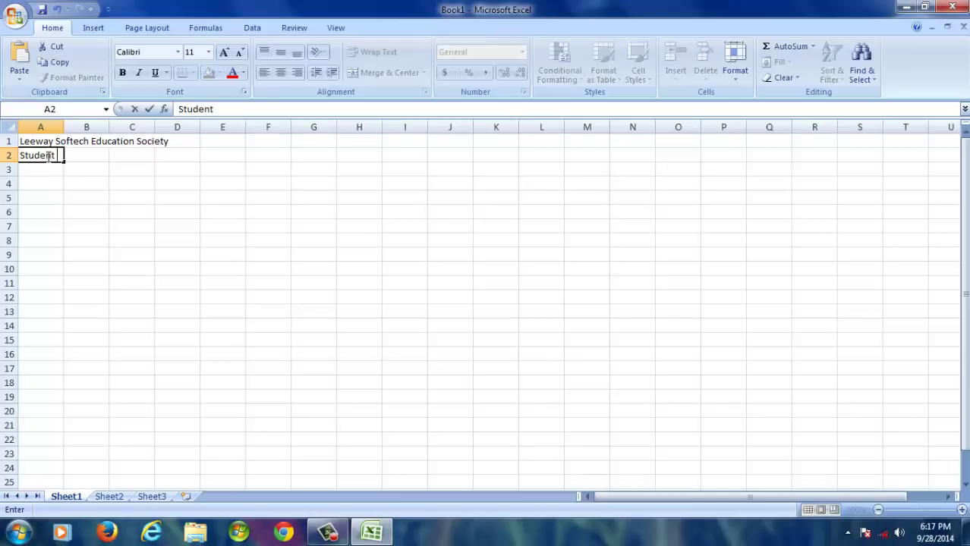
pyautogui.write(' Marks Sheet')
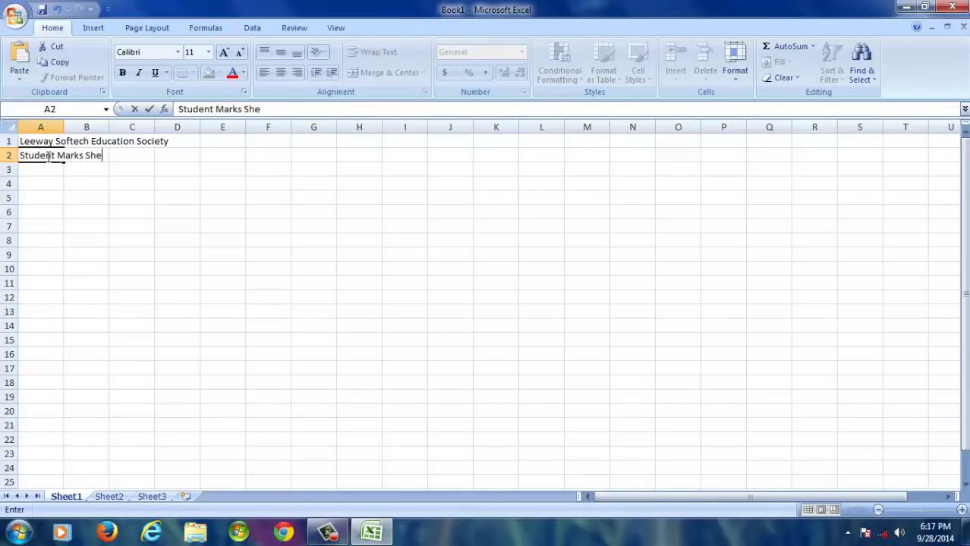
pyautogui.click(88, 237)
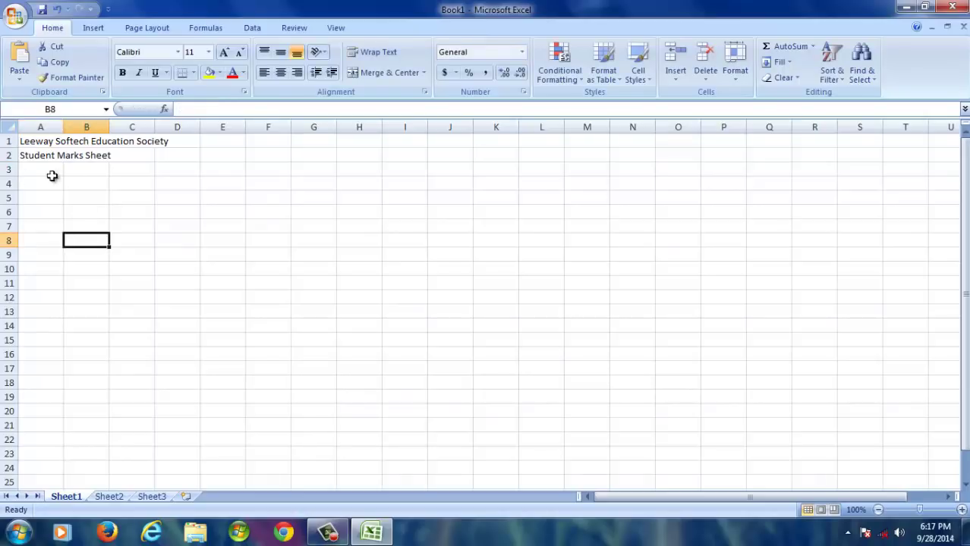
# Enter the society's address line, giving its locality and city, in cell A3.
pyautogui.click(45, 170)
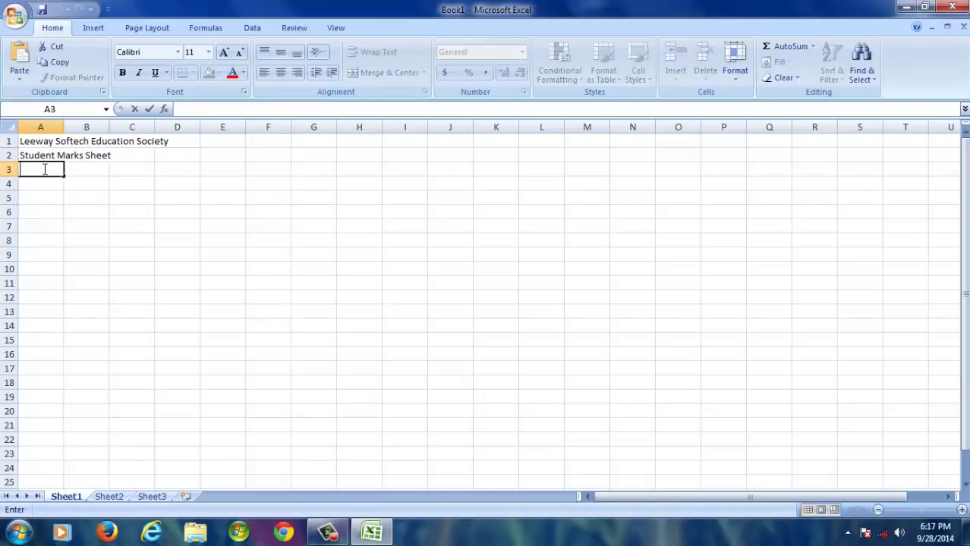
pyautogui.write('Nehru Naga')
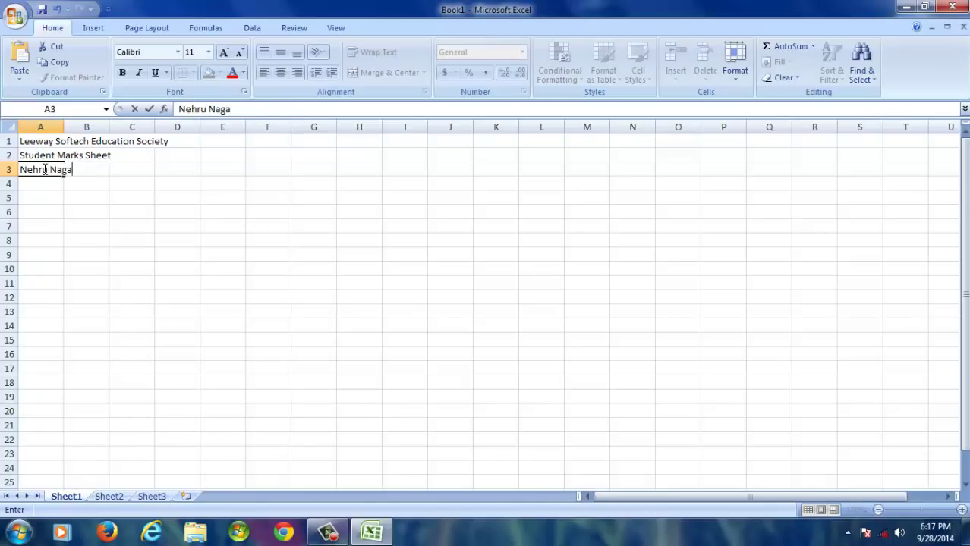
pyautogui.write('r Bijapur')
pyautogui.click(74, 266)
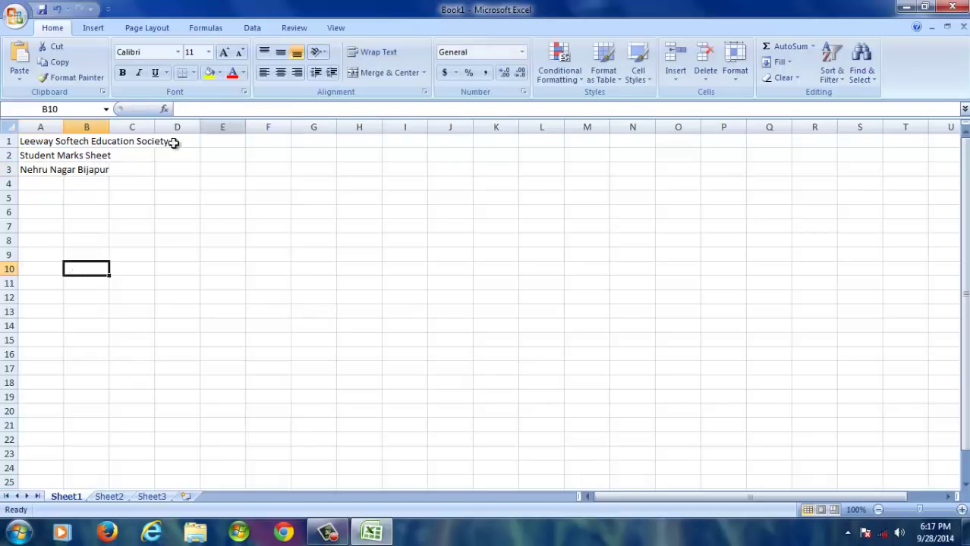
pyautogui.click(212, 257)
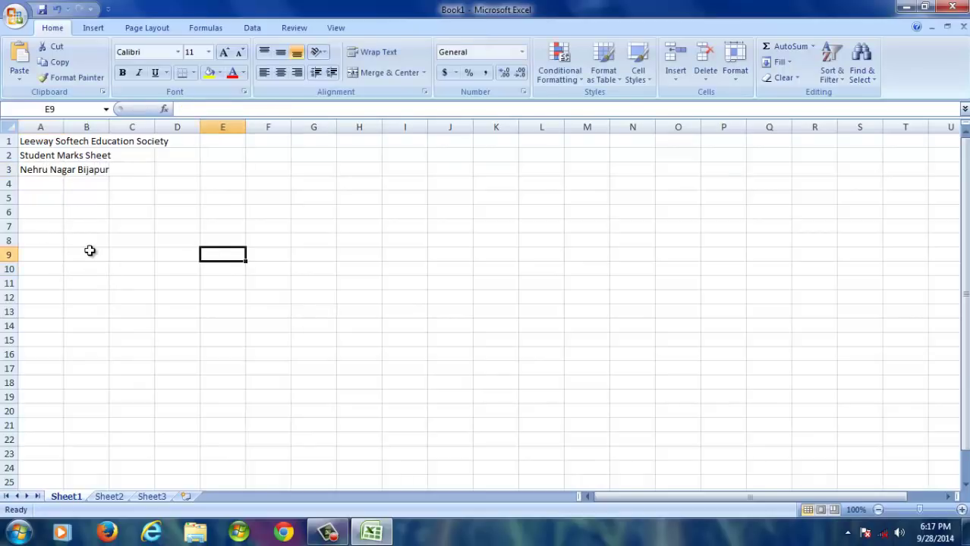
# Enter the column heading "S No." in cell A4, rejecting the autocomplete suggestion.
pyautogui.click(45, 183)
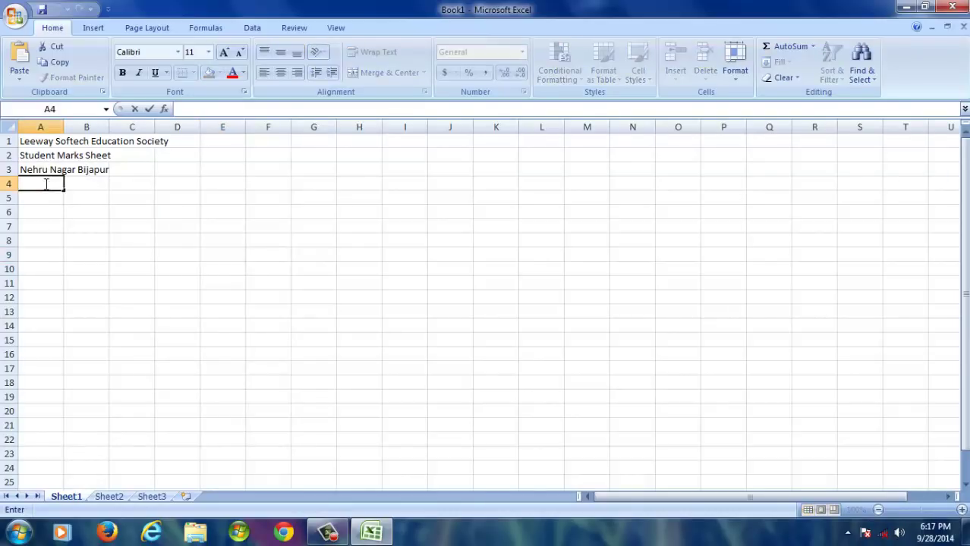
pyautogui.write('S')
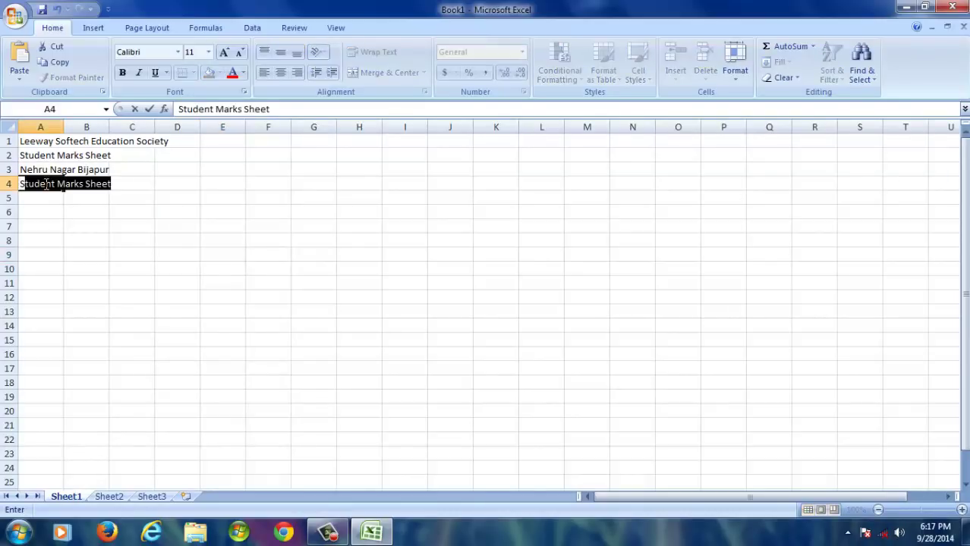
pyautogui.press('Delete')
pyautogui.write('No.')
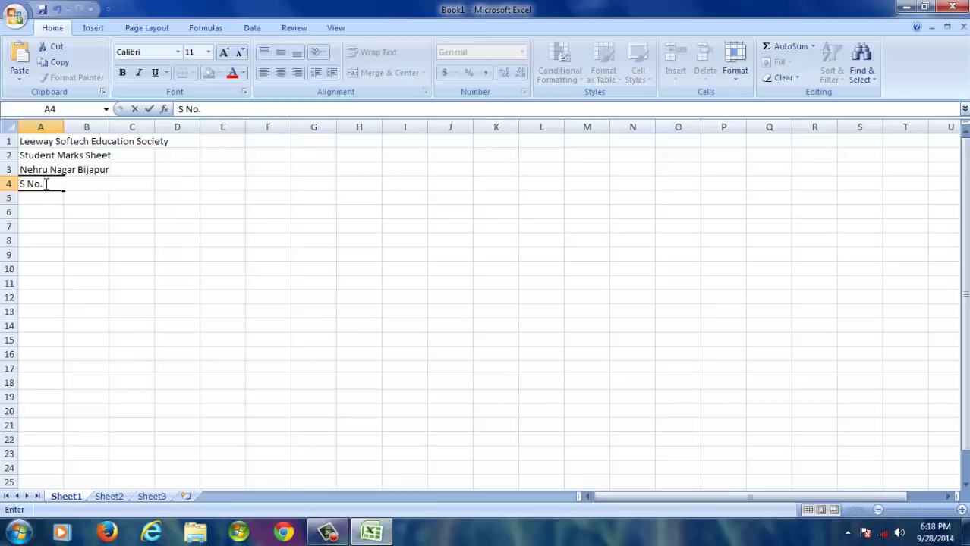
pyautogui.click(62, 244)
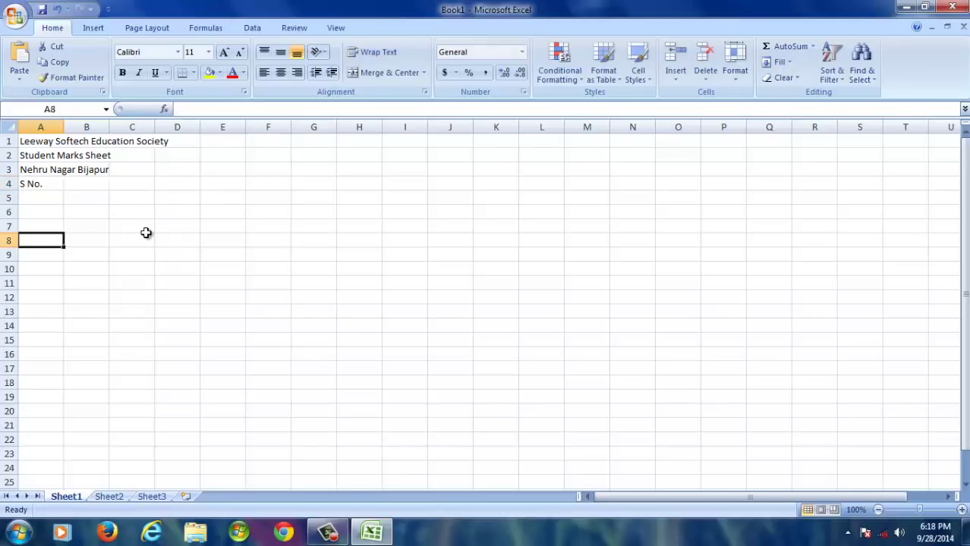
# Enter the heading "Student Names" in cell B4 and widen column B to fit it.
pyautogui.doubleClick(89, 185)
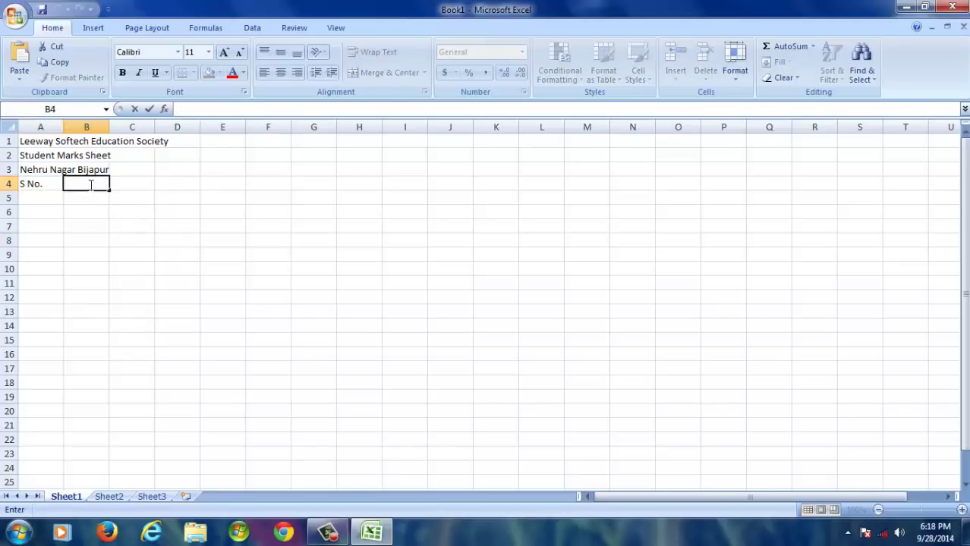
pyautogui.write('Student Names')
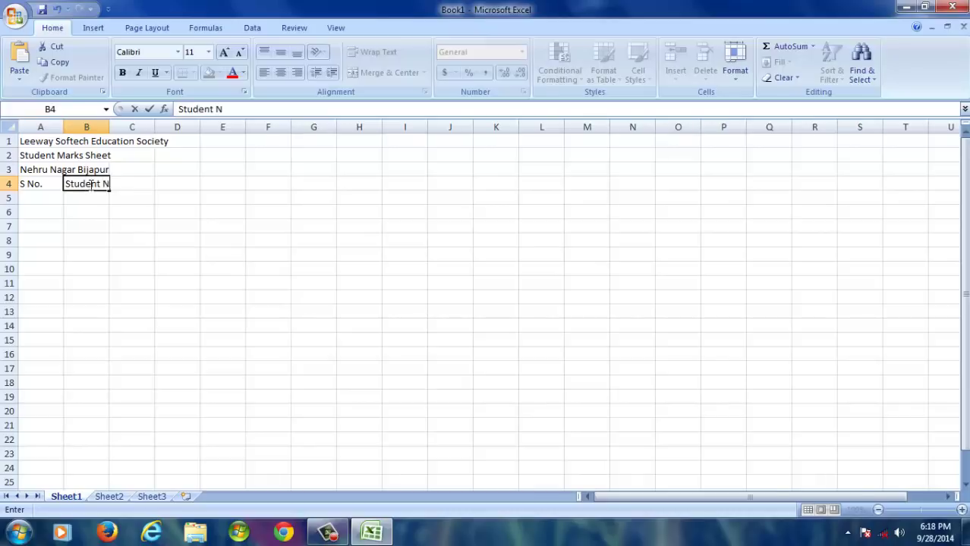
pyautogui.click(104, 229)
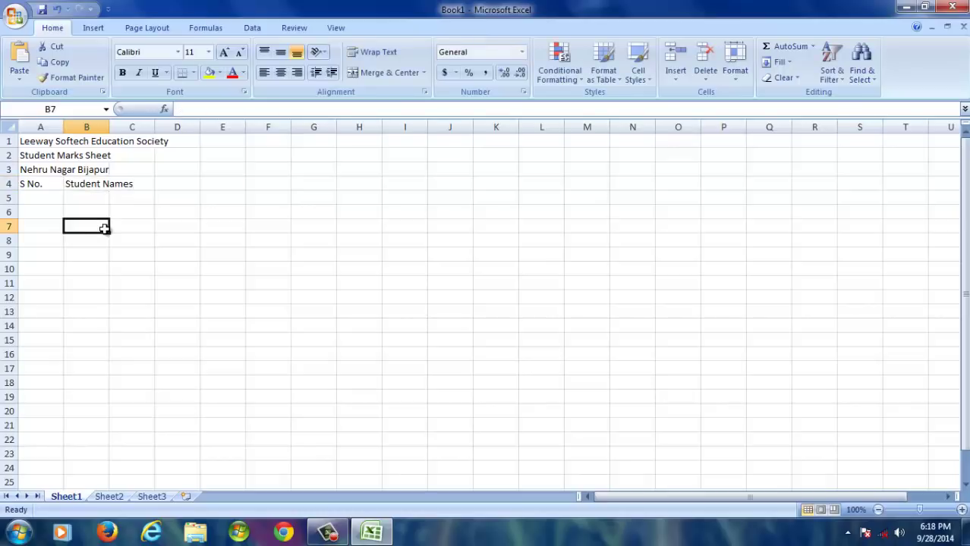
pyautogui.moveTo(110, 127); pyautogui.dragTo(135, 127)
# Enter the subject heading "Hindi" with a capital H in cell C4.
pyautogui.click(158, 188)
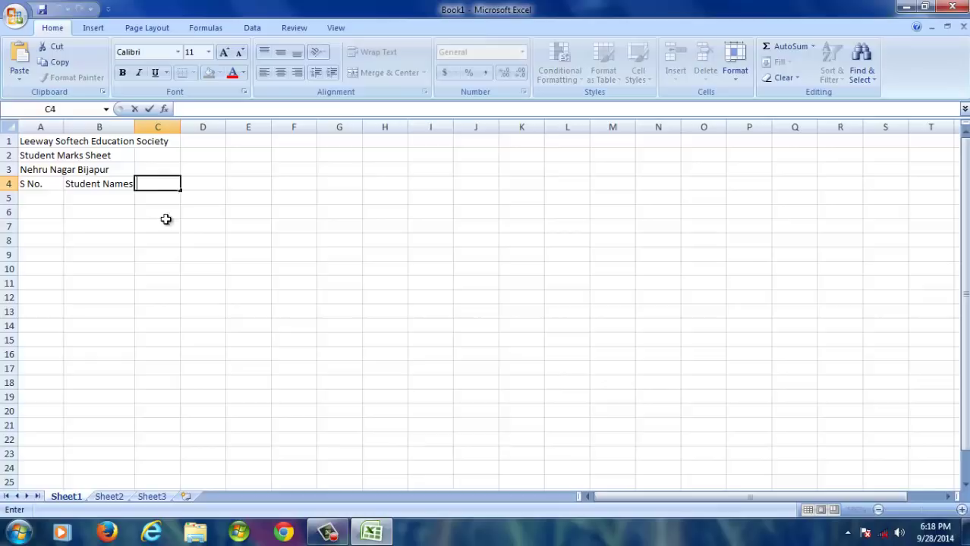
pyautogui.click(165, 221)
pyautogui.click(158, 186)
pyautogui.click(179, 253)
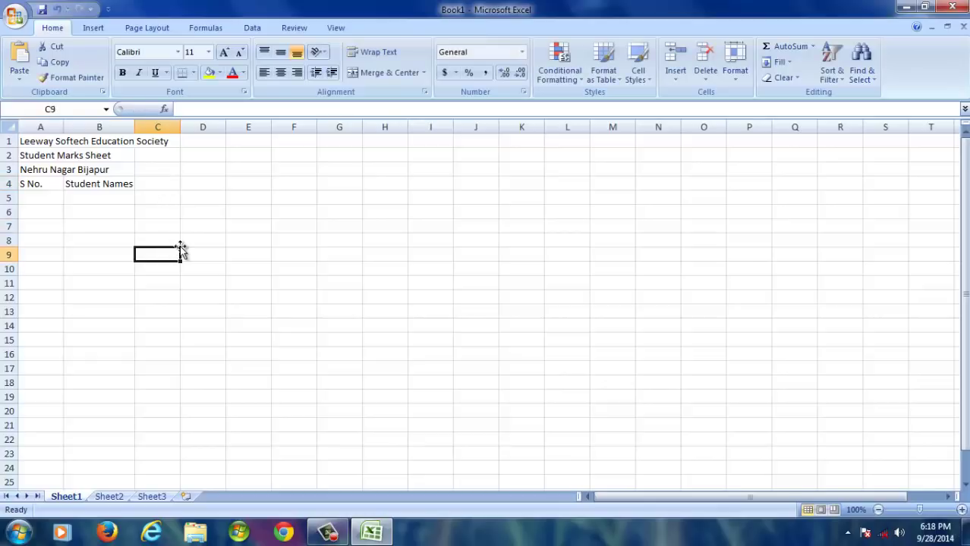
pyautogui.click(162, 184)
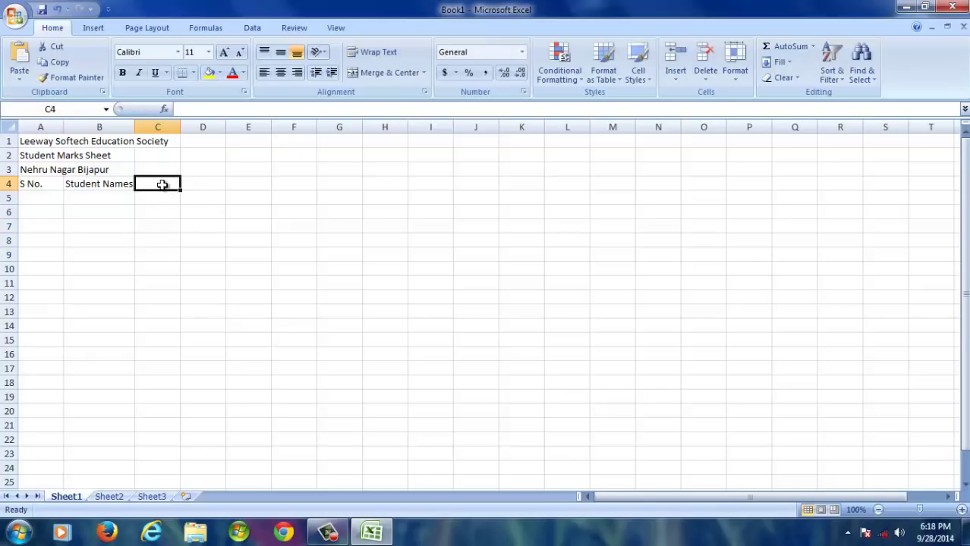
pyautogui.write('hin')
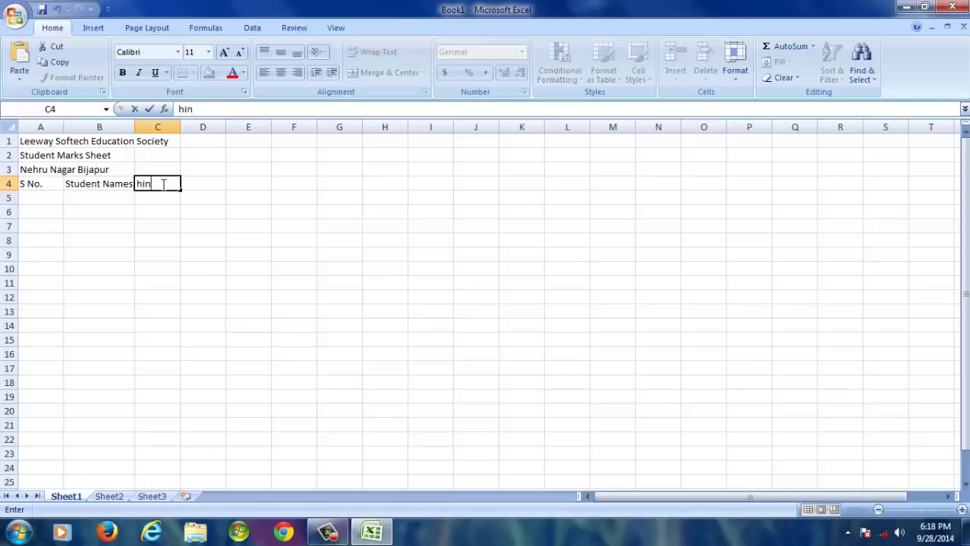
pyautogui.write('di')
pyautogui.press('BackSpace')
pyautogui.press('BackSpace')
pyautogui.press('BackSpace')
pyautogui.press('BackSpace')
pyautogui.press('BackSpace')
pyautogui.write('Hindi')
# Enter the subject headings "Kannada" in cell D4 and "English" in cell E4.
pyautogui.click(203, 183)
pyautogui.write('K')
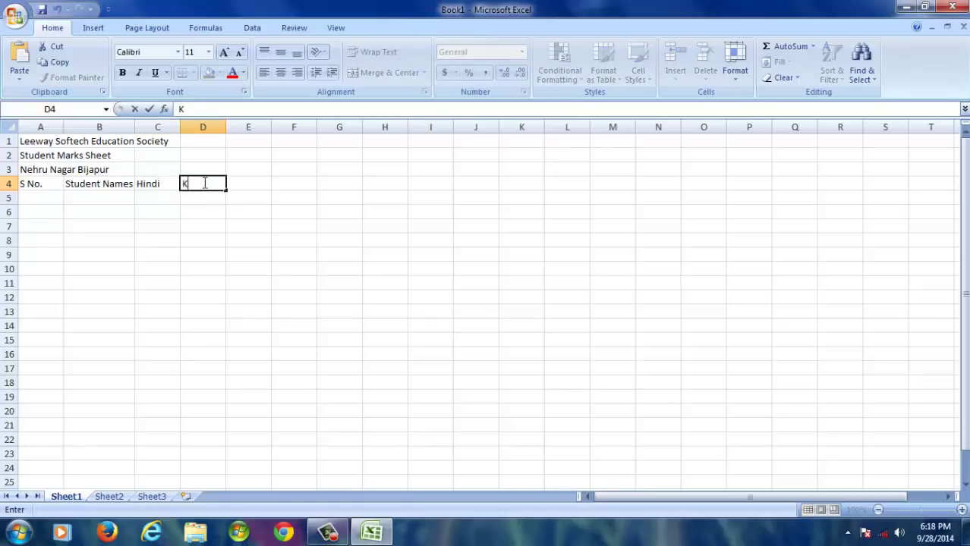
pyautogui.write('annada')
pyautogui.click(216, 225)
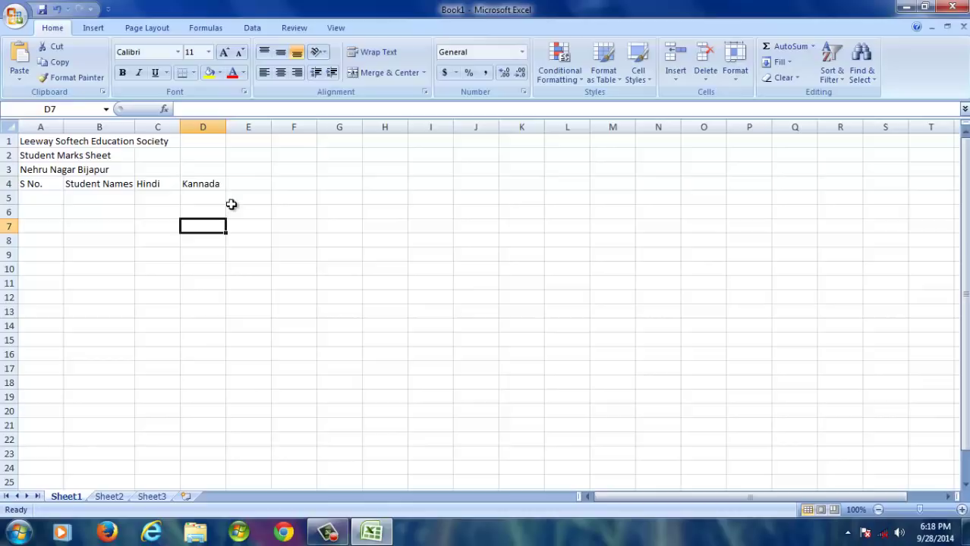
pyautogui.click(242, 184)
pyautogui.write('E')
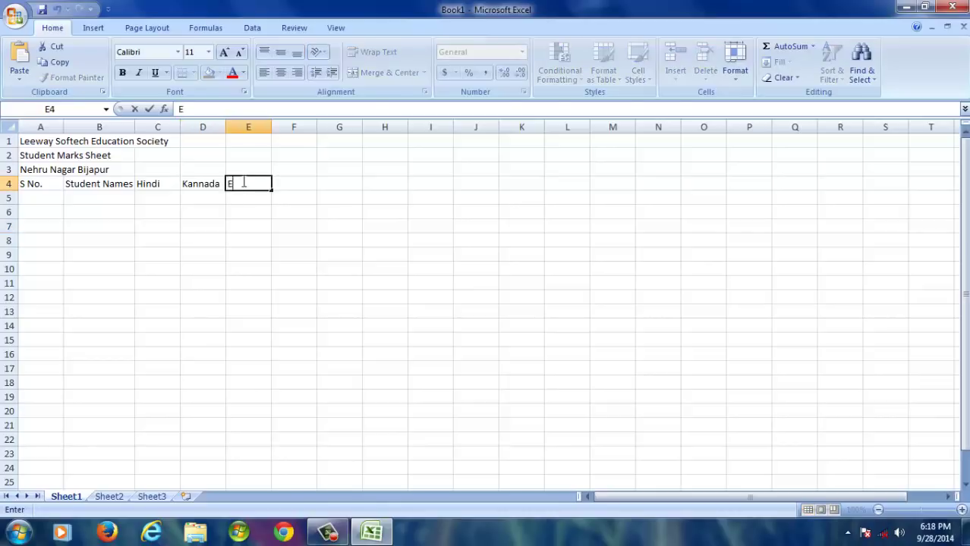
pyautogui.write('nglish')
pyautogui.click(254, 225)
# Enter the subject headings "History" in cell F4 and "Maths" in cell G4.
pyautogui.click(294, 185)
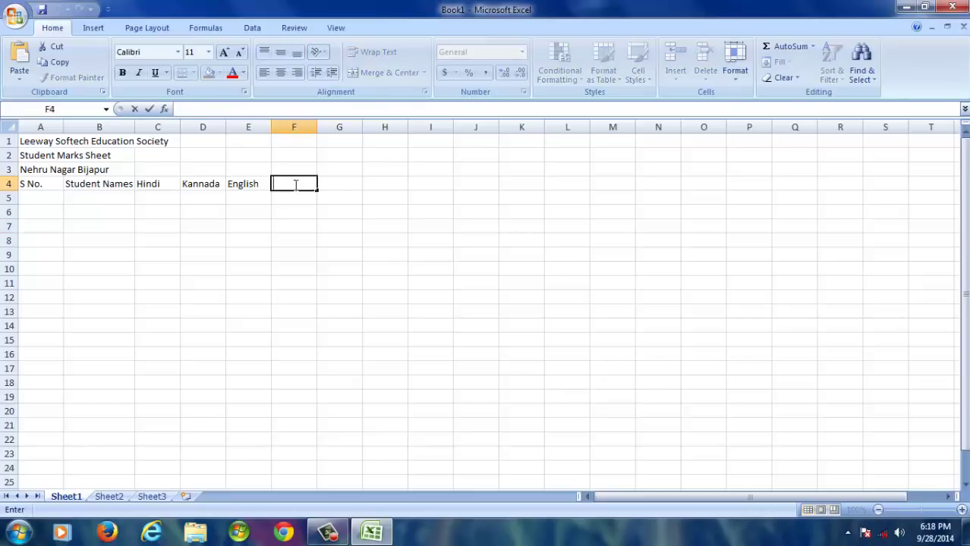
pyautogui.write('History')
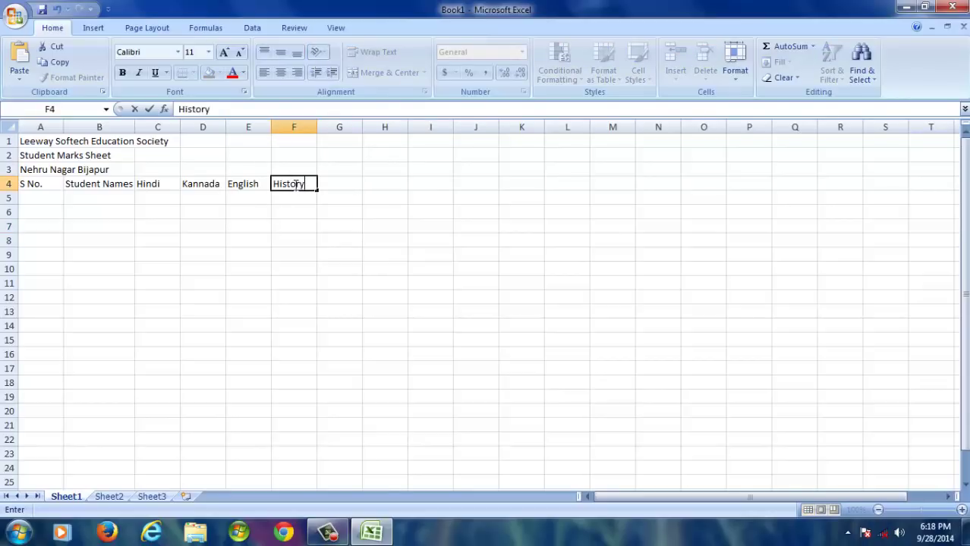
pyautogui.click(302, 240)
pyautogui.doubleClick(338, 184)
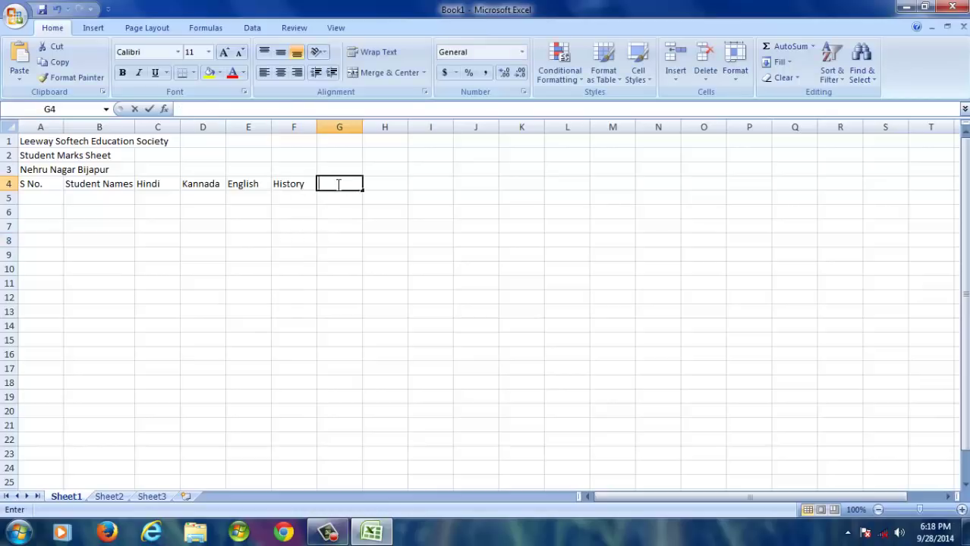
pyautogui.write('Maths')
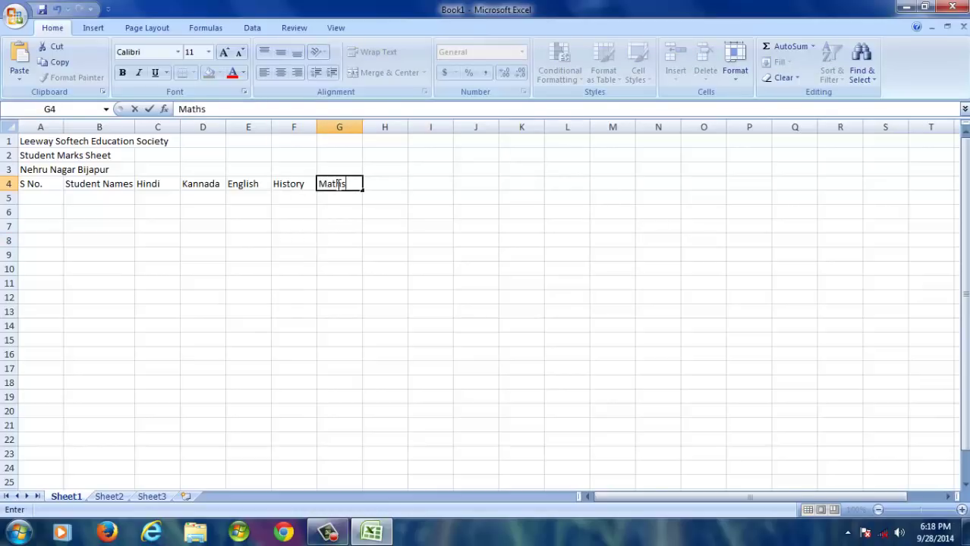
# Confirm the Maths heading and enter the subject heading "Science" in cell H4.
pyautogui.press('Return')
pyautogui.doubleClick(376, 184)
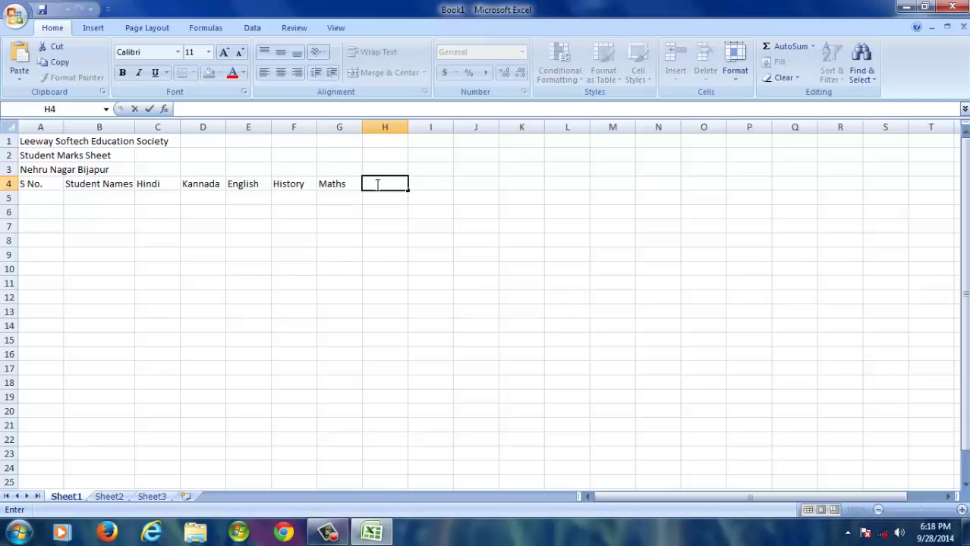
pyautogui.write('Science')
pyautogui.click(358, 270)
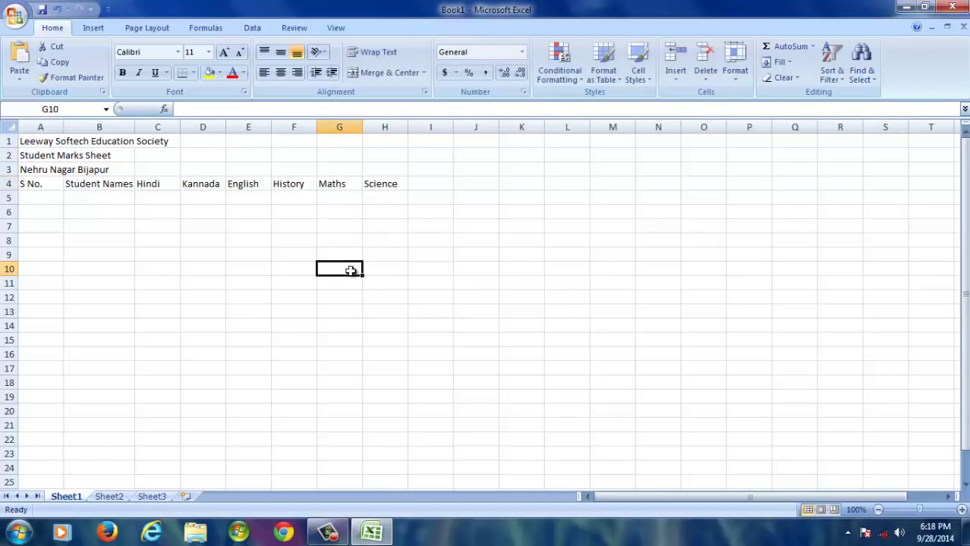
pyautogui.click(160, 184)
pyautogui.press('Right')
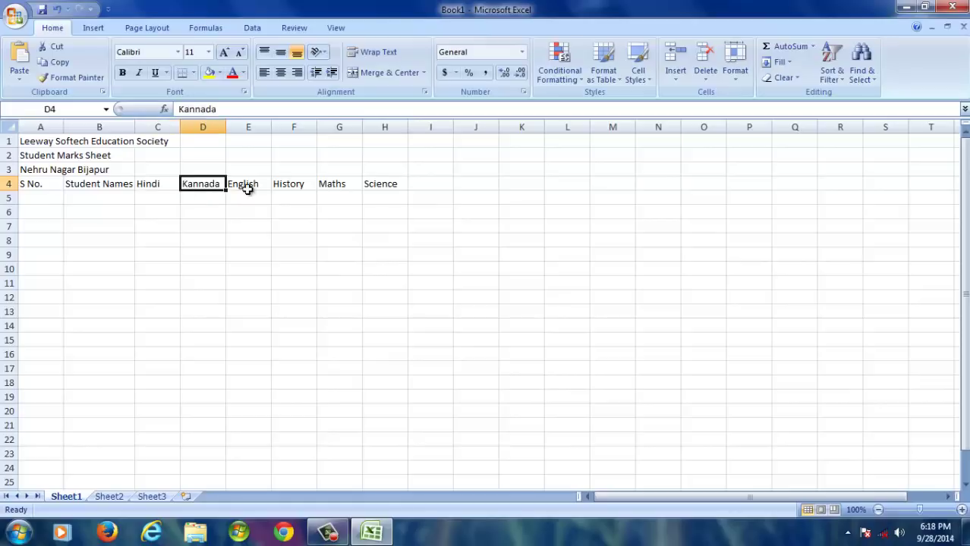
pyautogui.press('Right')
pyautogui.press('Right')
pyautogui.press('Right')
pyautogui.press('Right')
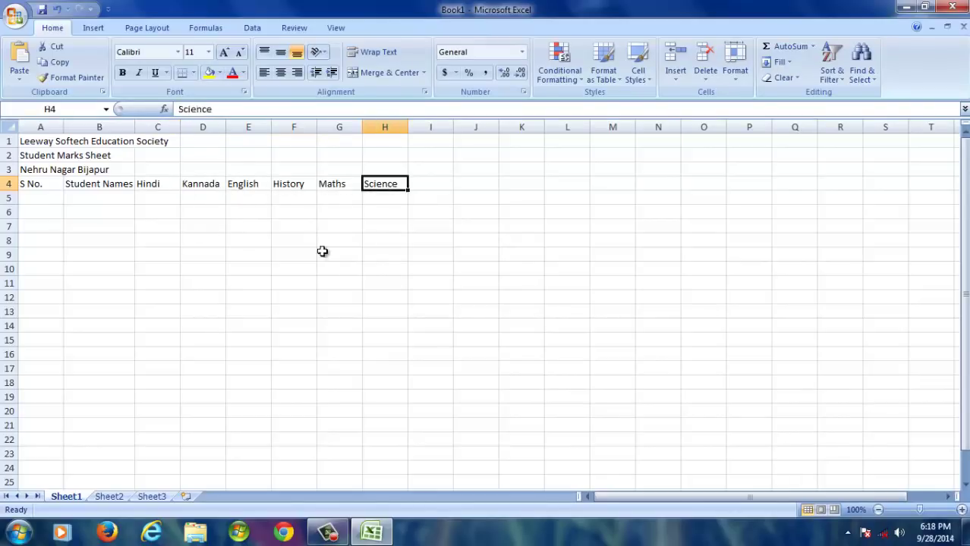
pyautogui.click(192, 239)
# Number the students 1 to 10 in cells A5 to A14 by entering 1 and 2 and filling the series down.
pyautogui.click(47, 198)
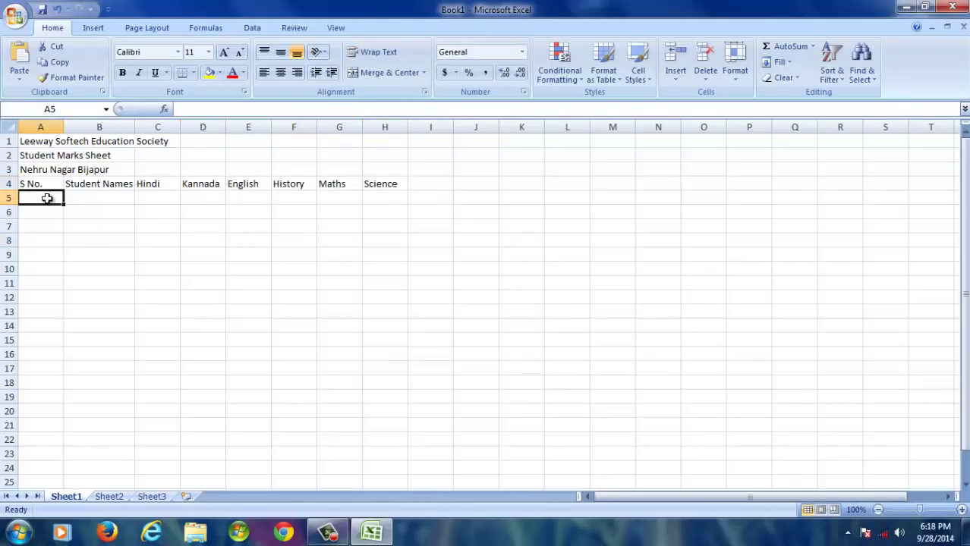
pyautogui.write('1')
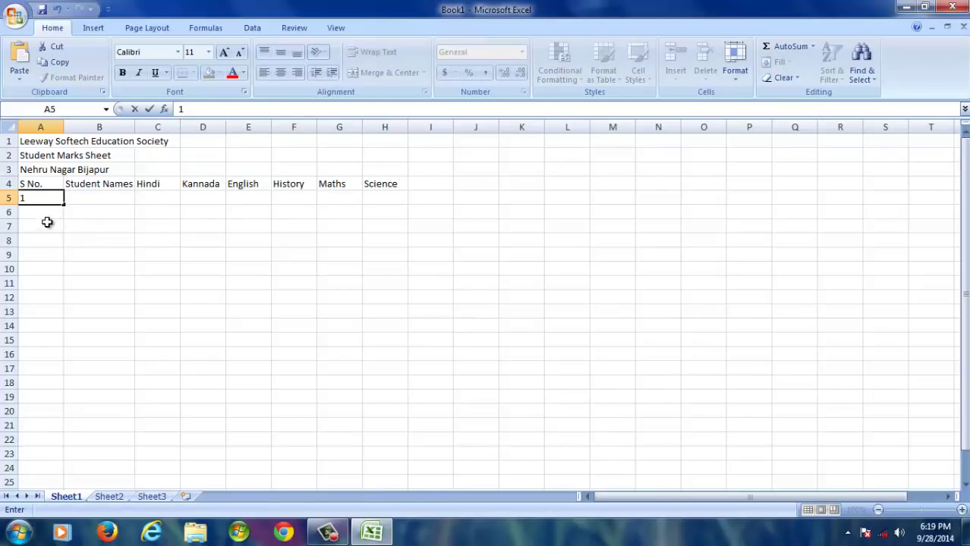
pyautogui.click(43, 212)
pyautogui.write('2')
pyautogui.press('Return')
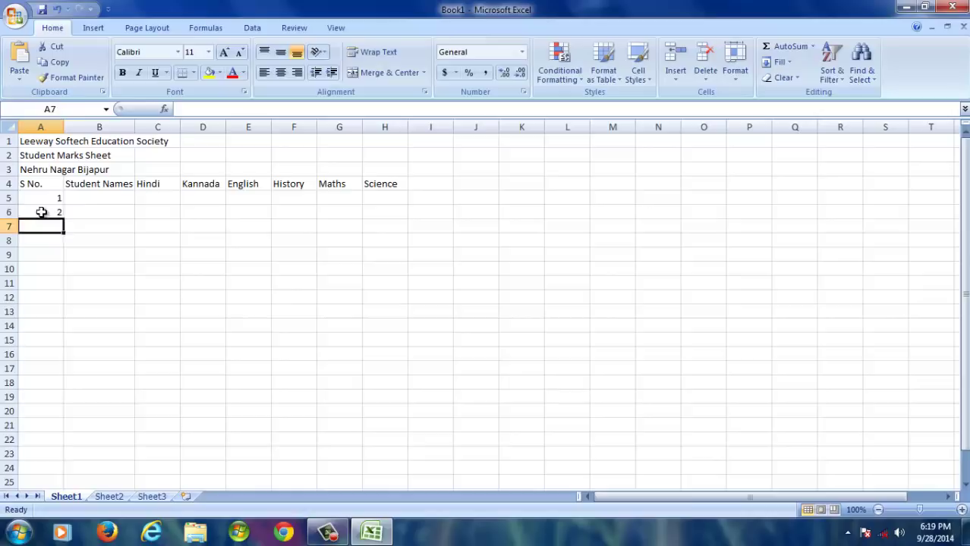
pyautogui.moveTo(41, 212); pyautogui.dragTo(75, 328)
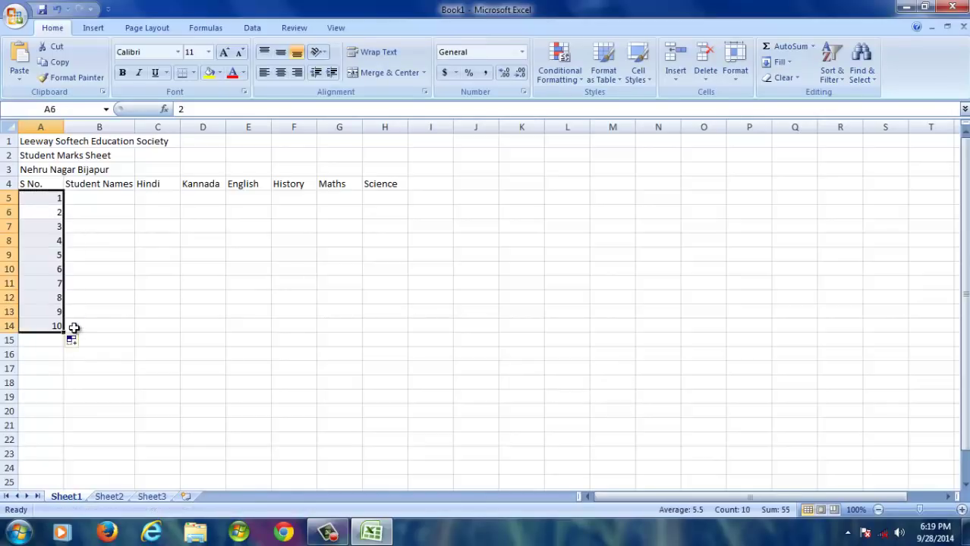
pyautogui.click(168, 356)
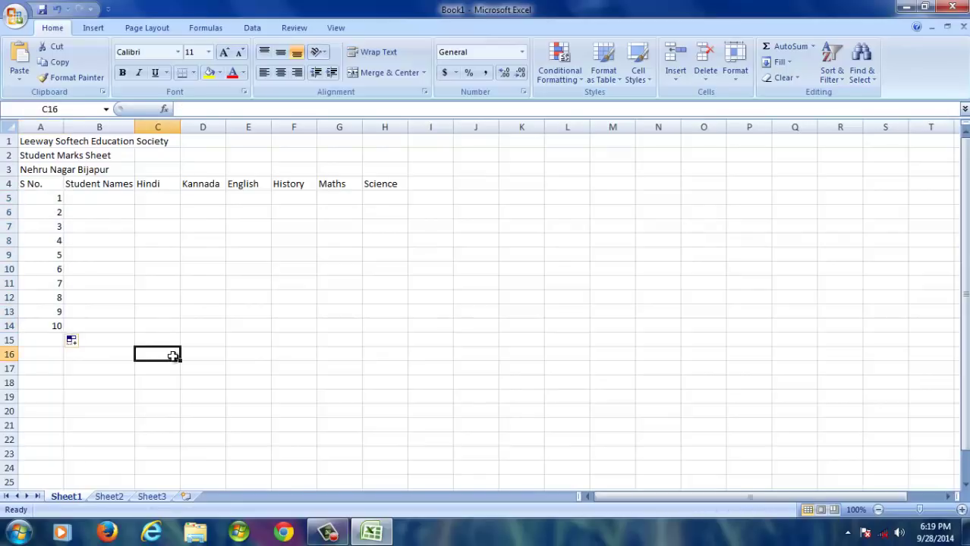
pyautogui.click(93, 371)
pyautogui.click(214, 370)
pyautogui.click(112, 373)
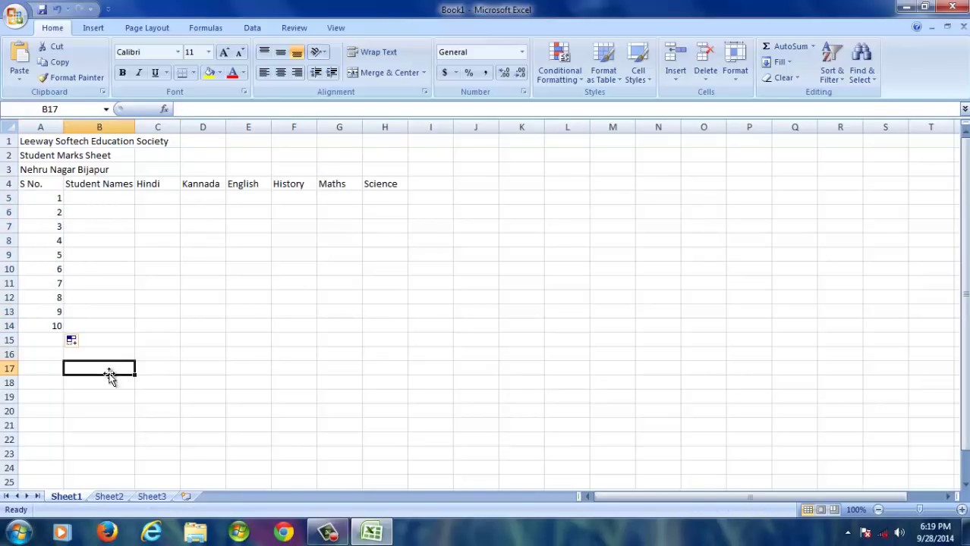
pyautogui.click(336, 365)
pyautogui.click(259, 370)
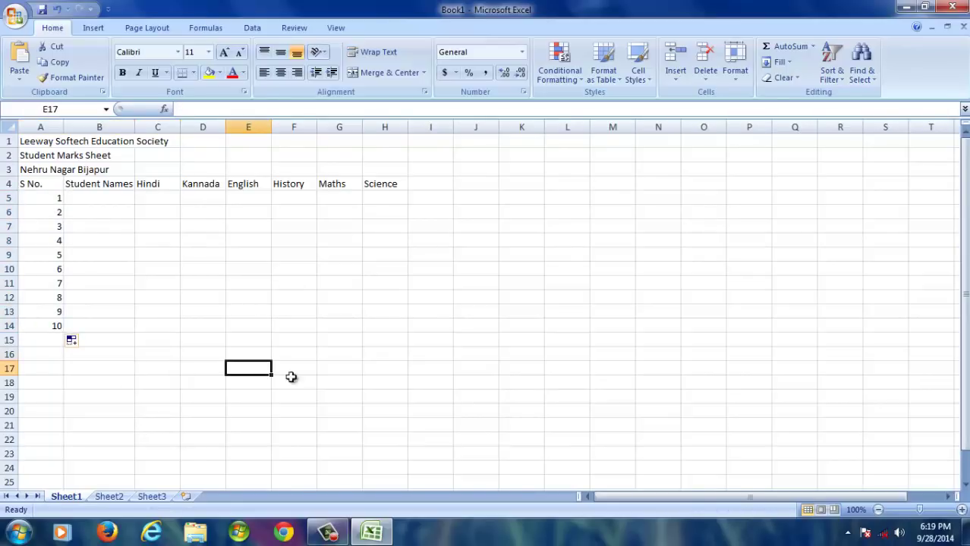
pyautogui.click(383, 366)
pyautogui.click(280, 379)
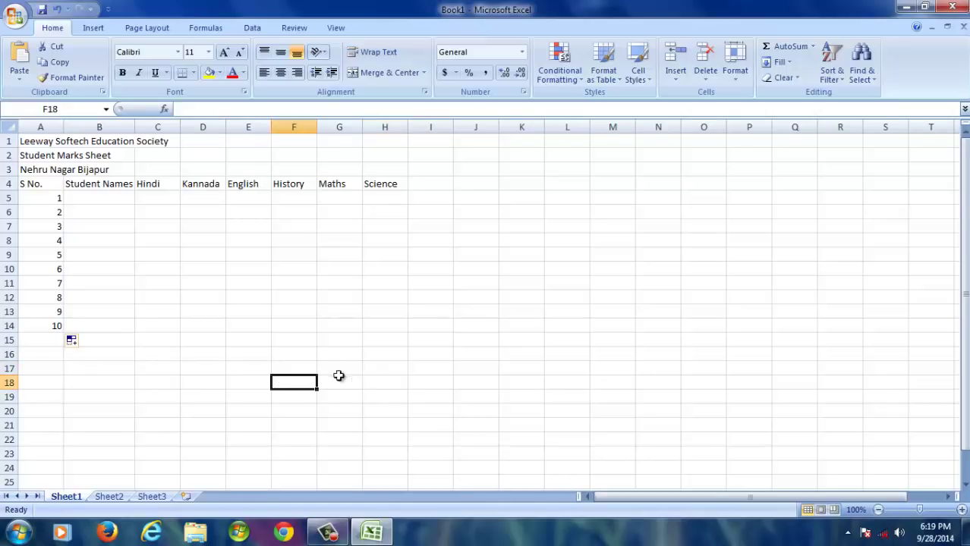
pyautogui.click(447, 378)
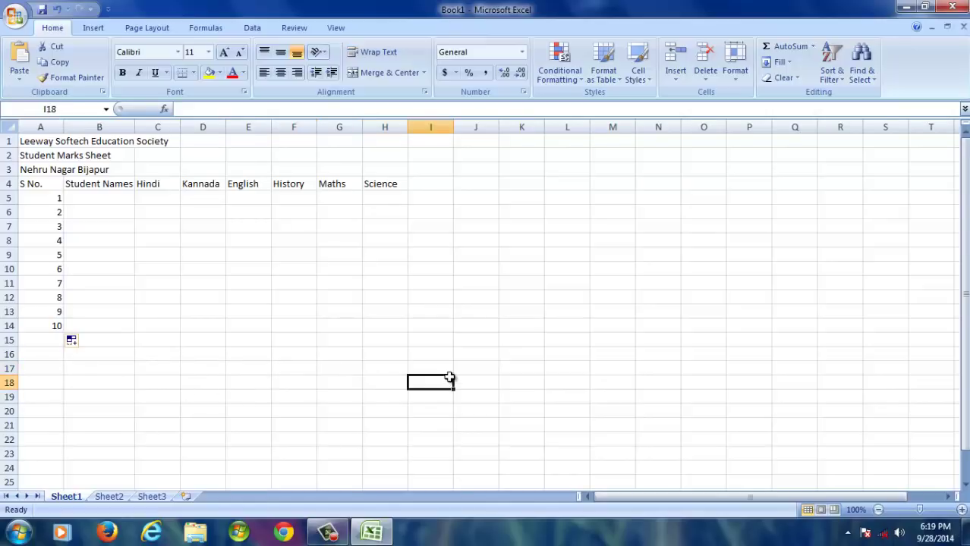
pyautogui.click(273, 383)
pyautogui.click(443, 396)
pyautogui.click(344, 386)
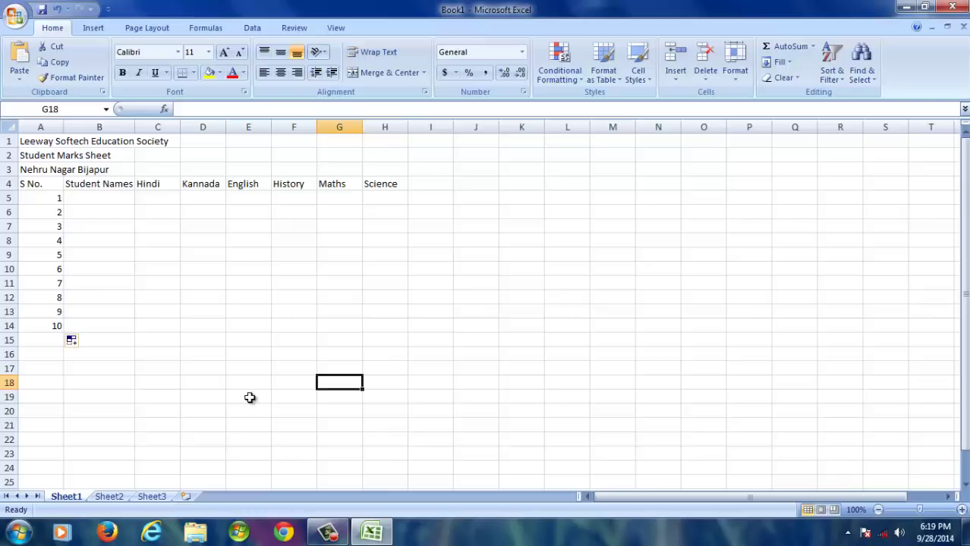
pyautogui.click(251, 385)
pyautogui.click(400, 385)
pyautogui.click(338, 385)
pyautogui.click(445, 384)
pyautogui.click(267, 384)
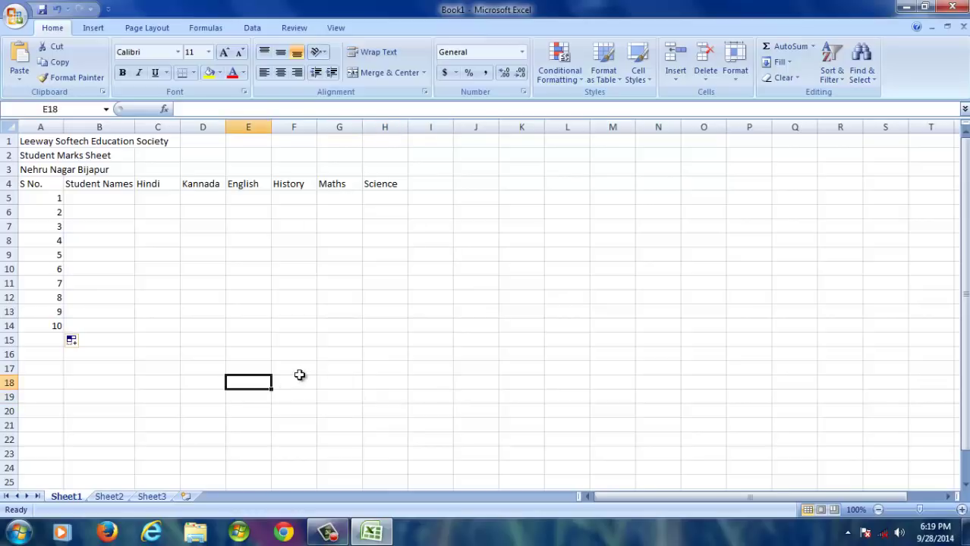
# Enter the names of the first four students in cells B5 to B8.
pyautogui.click(105, 200)
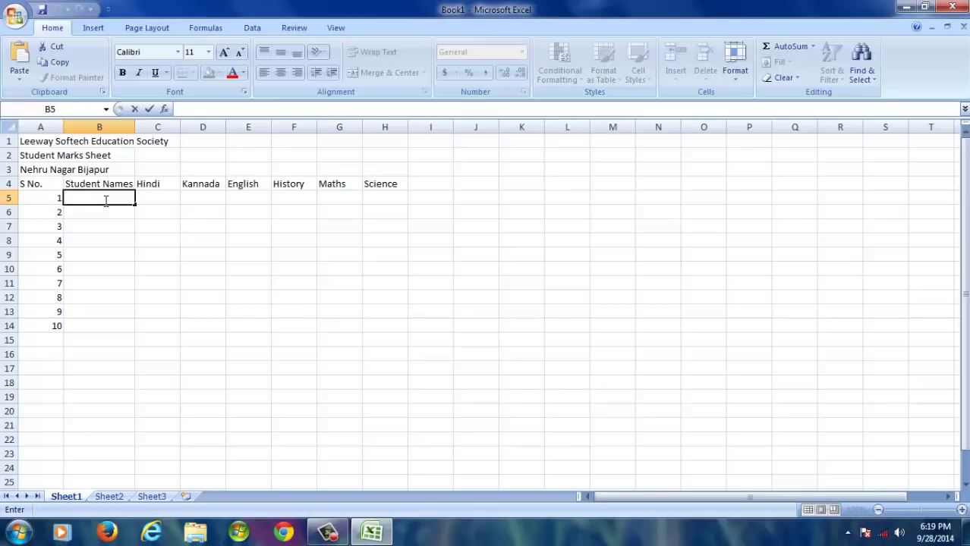
pyautogui.write('Ravi')
pyautogui.click(106, 212)
pyautogui.write('Raju')
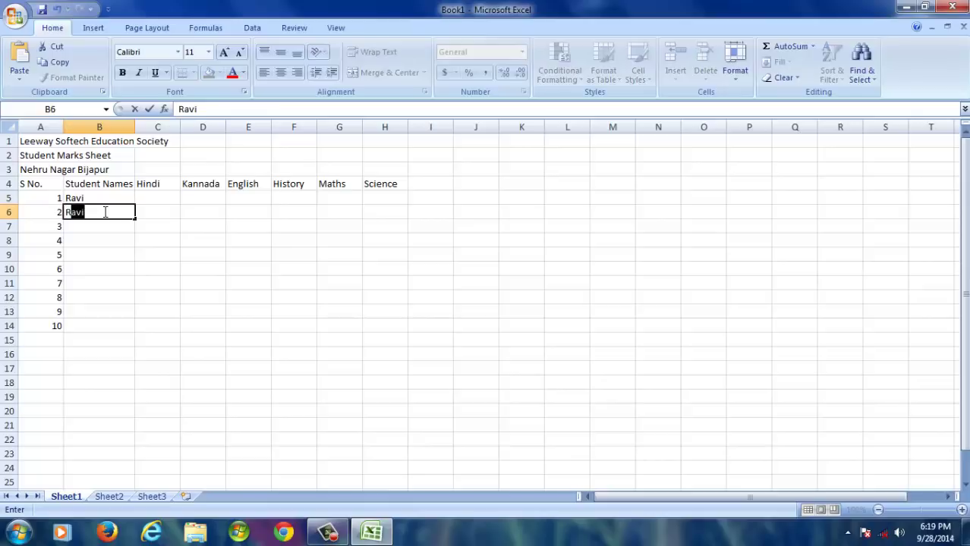
pyautogui.click(106, 226)
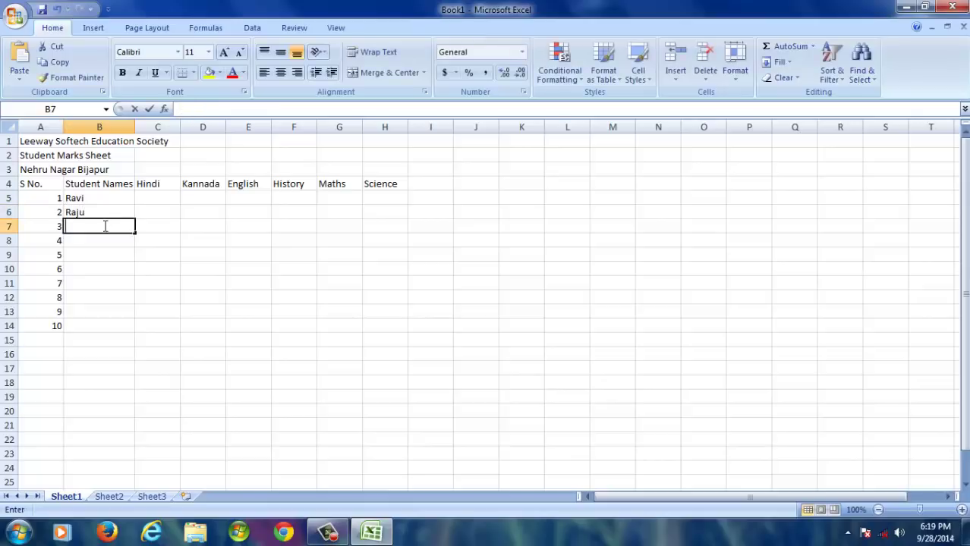
pyautogui.write('Yu')
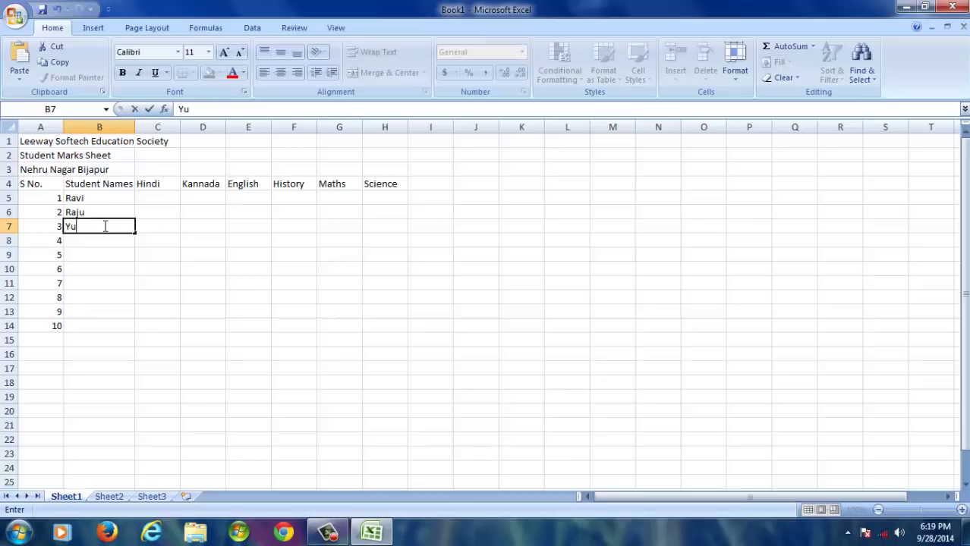
pyautogui.write('suf')
pyautogui.click(105, 241)
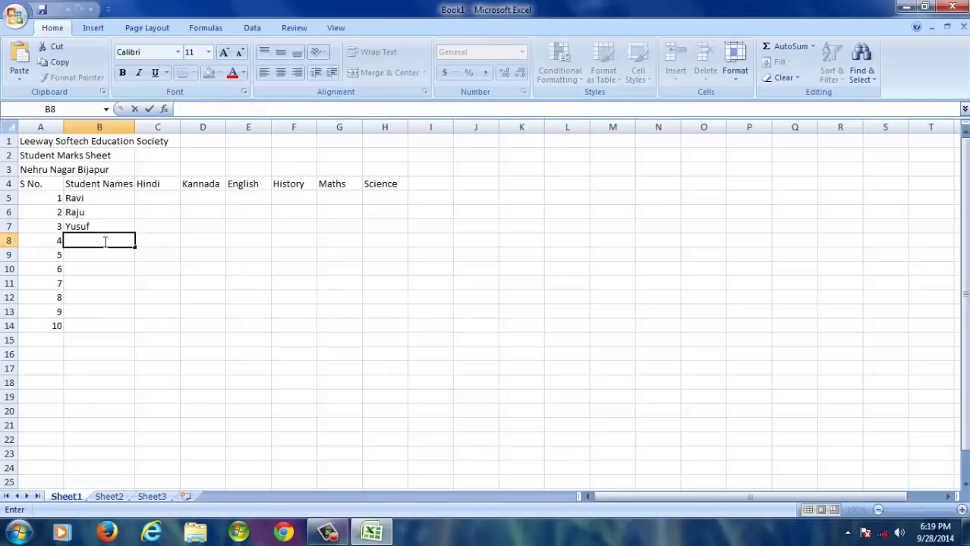
pyautogui.write('Mohammad')
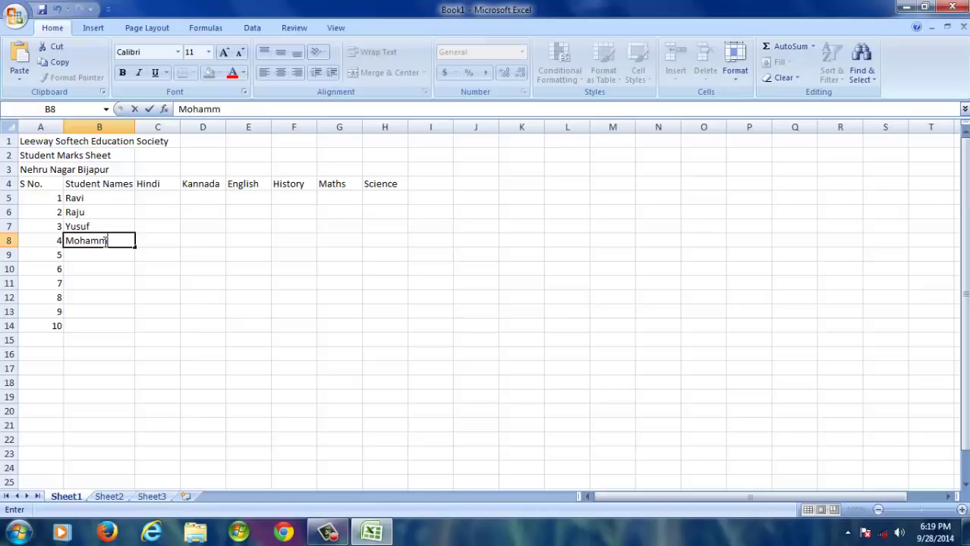
# Enter the names of the fifth, sixth and seventh students in cells B9 to B11.
pyautogui.click(124, 271)
pyautogui.click(108, 256)
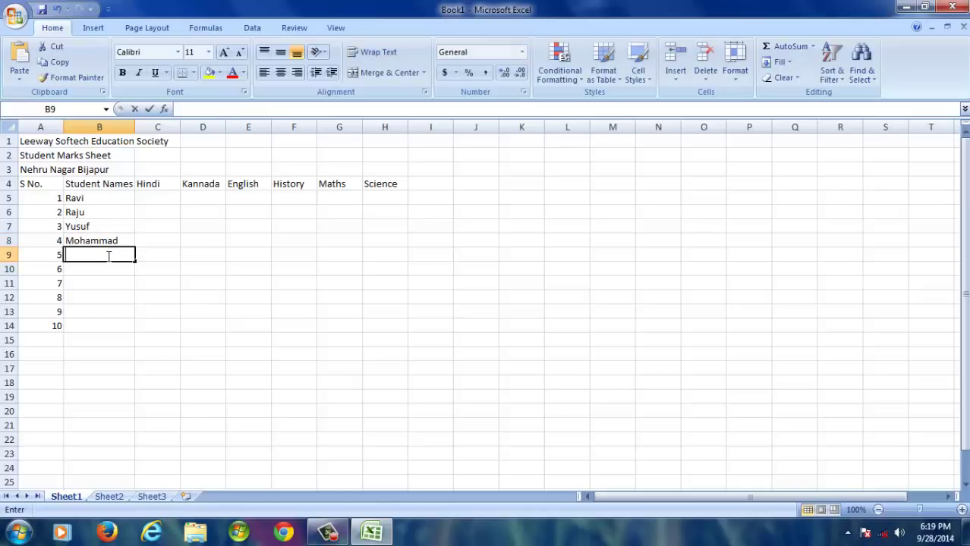
pyautogui.write('Rani')
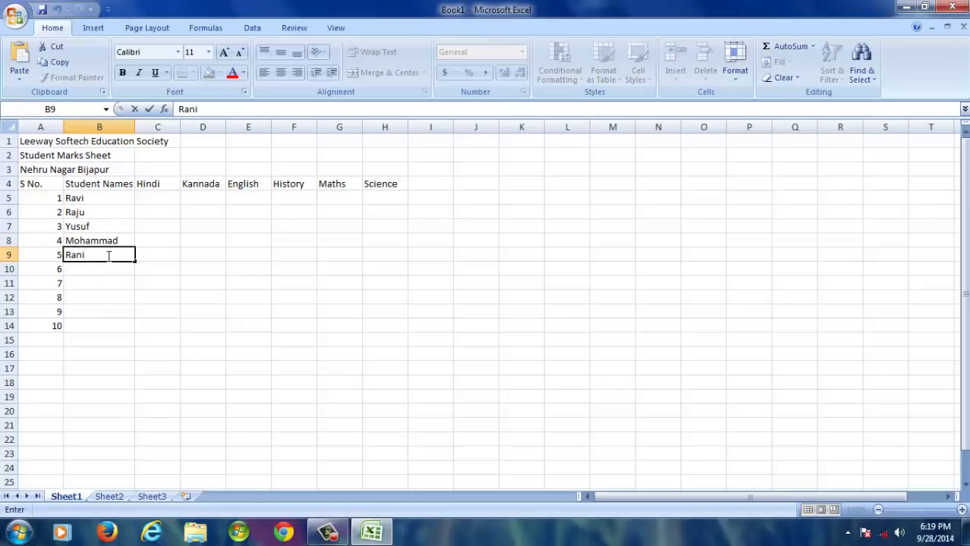
pyautogui.click(108, 267)
pyautogui.write('Ge')
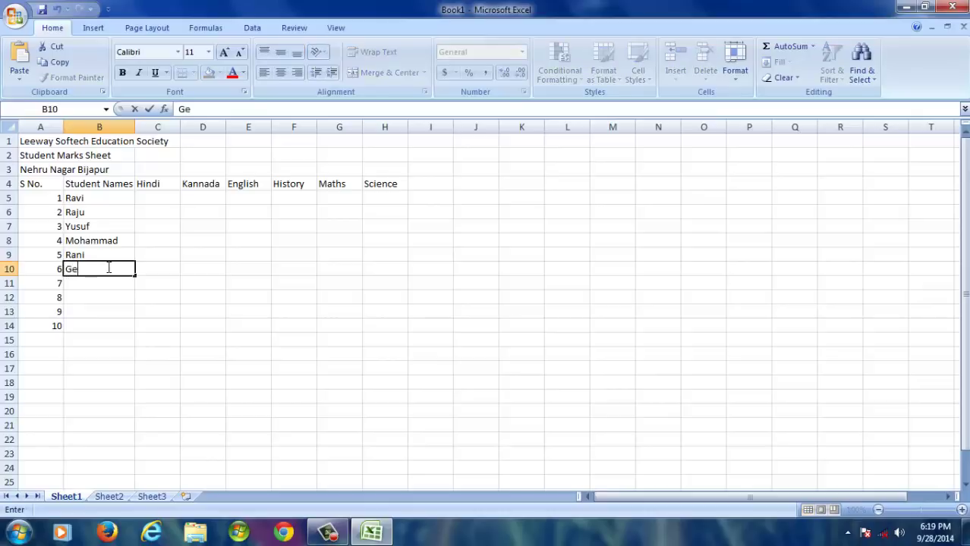
pyautogui.write('eta')
pyautogui.click(127, 311)
pyautogui.click(113, 281)
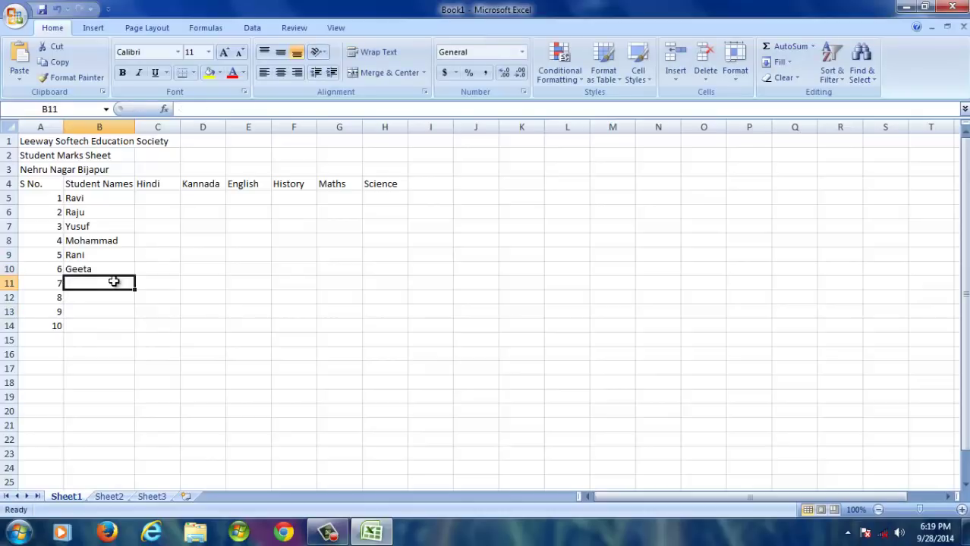
pyautogui.write('Babu')
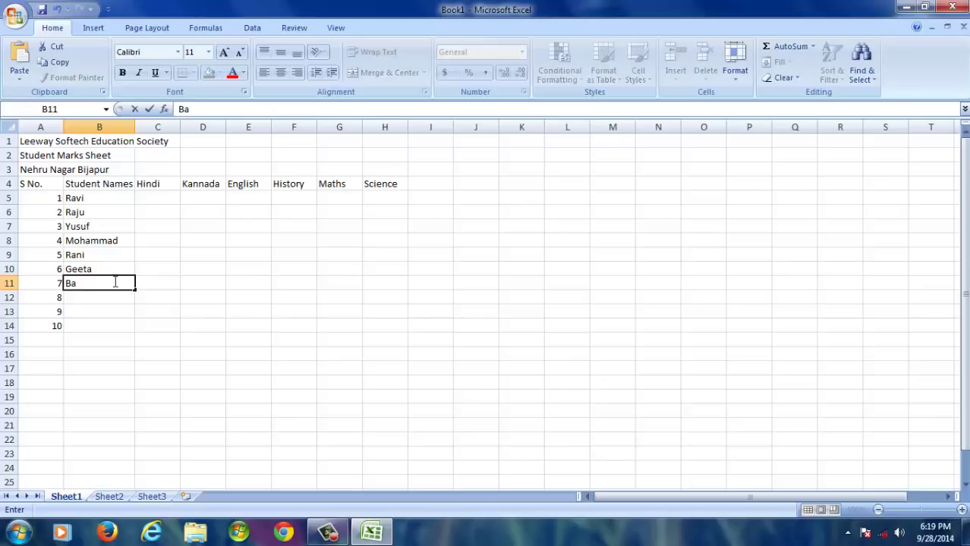
# Enter the names of the last three students in cells B12 to B14.
pyautogui.click(106, 297)
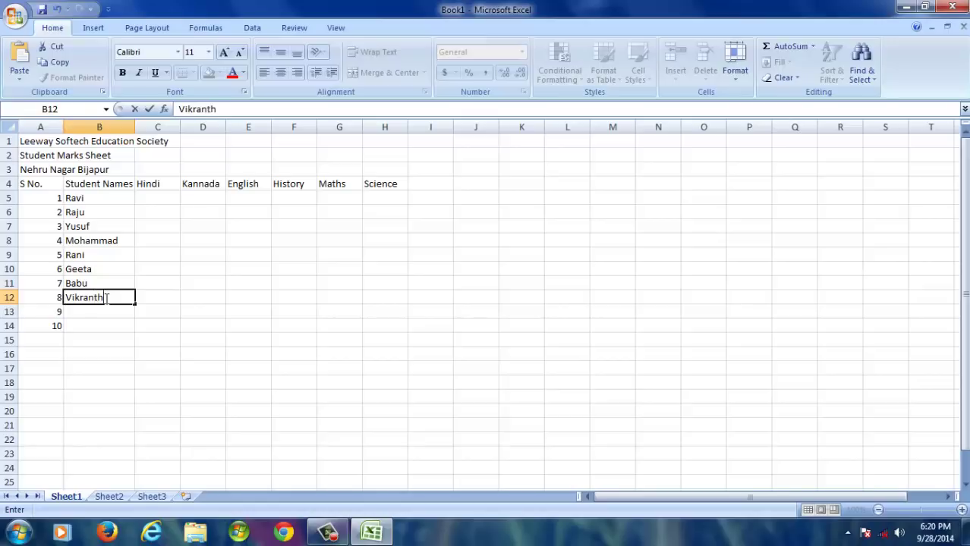
pyautogui.click(97, 319)
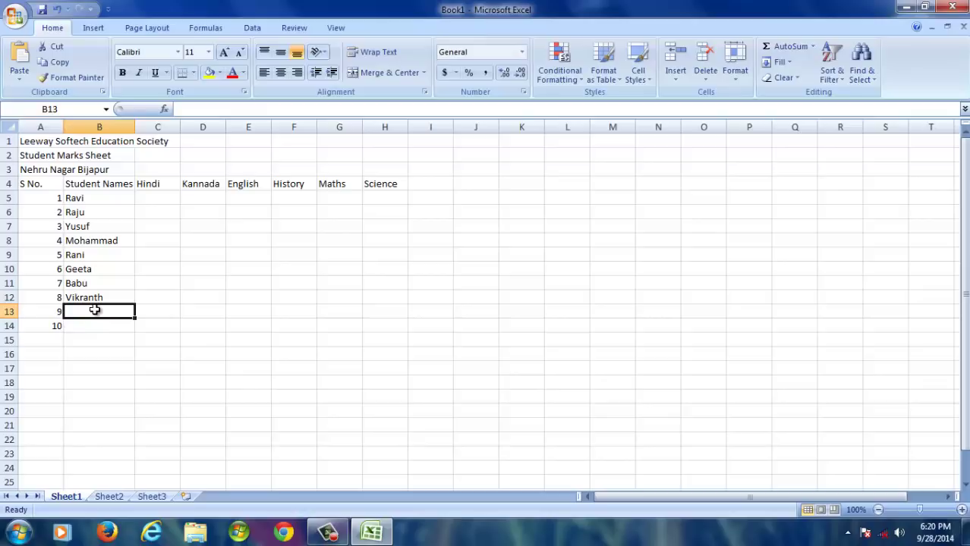
pyautogui.write('Shama')
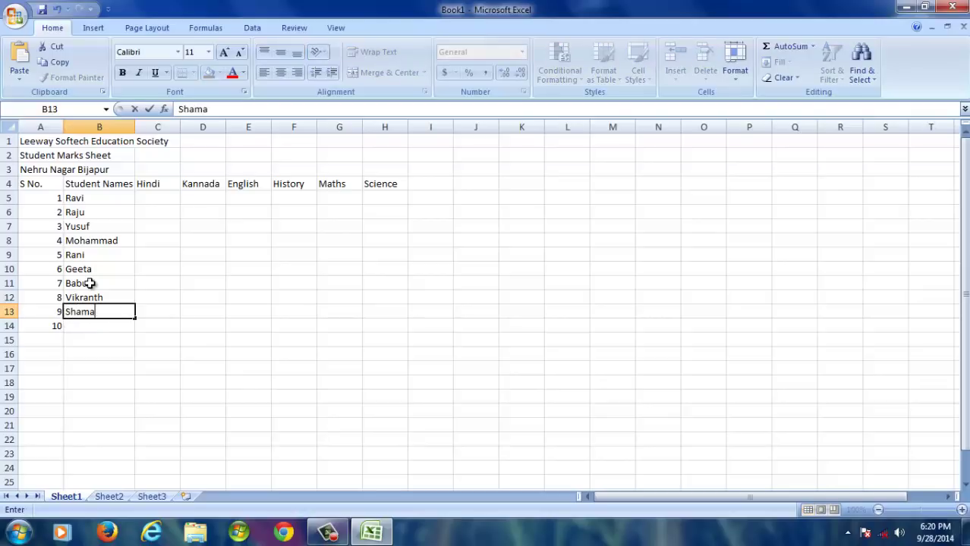
pyautogui.click(91, 327)
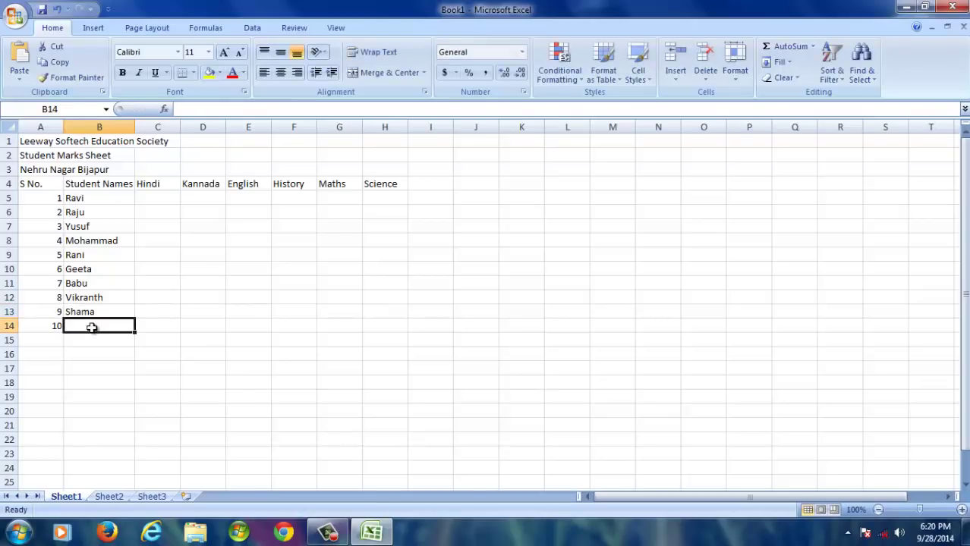
pyautogui.write('A')
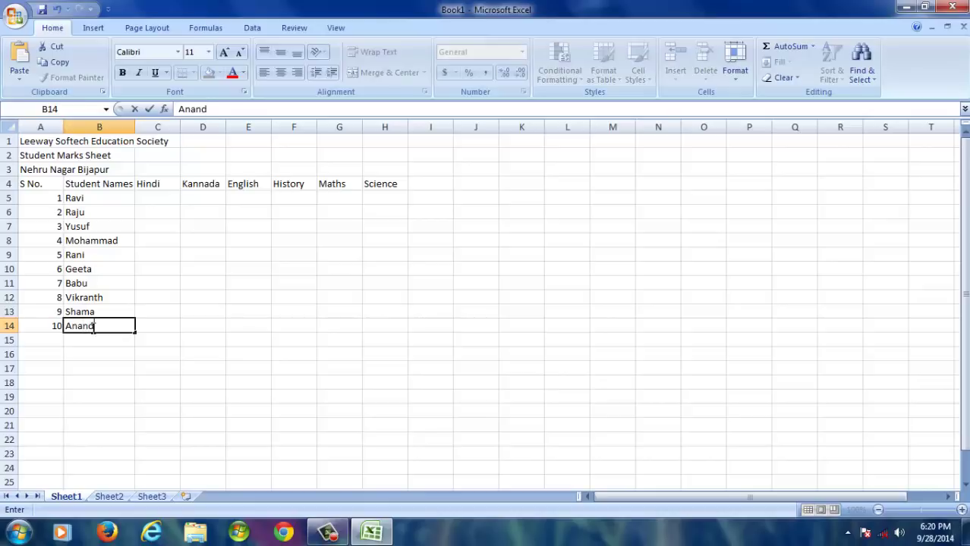
pyautogui.write('nand')
pyautogui.press('Return')
pyautogui.click(194, 332)
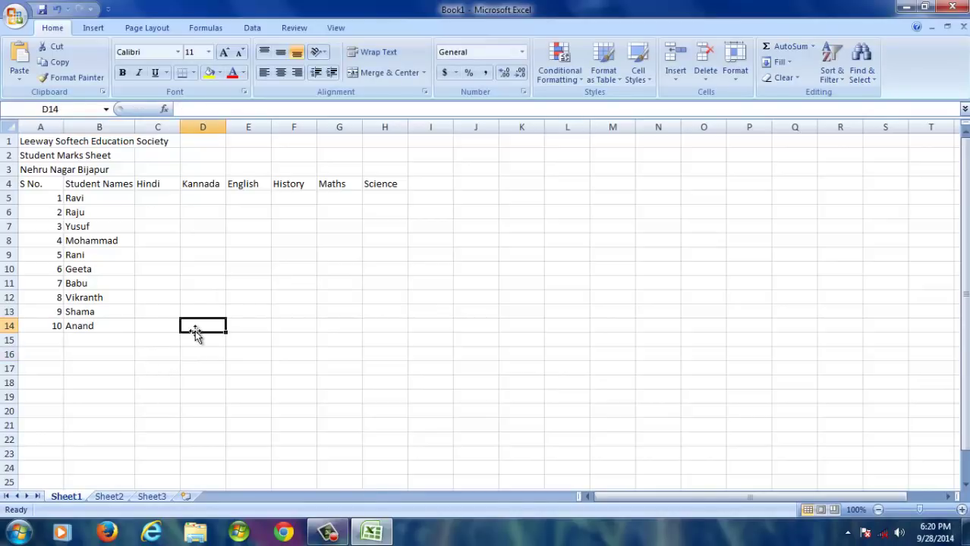
pyautogui.click(140, 366)
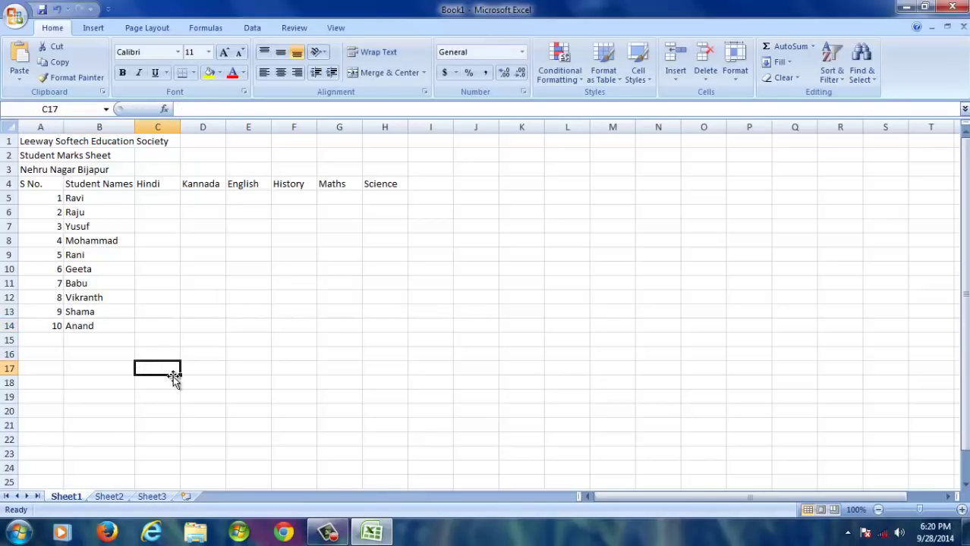
pyautogui.click(126, 366)
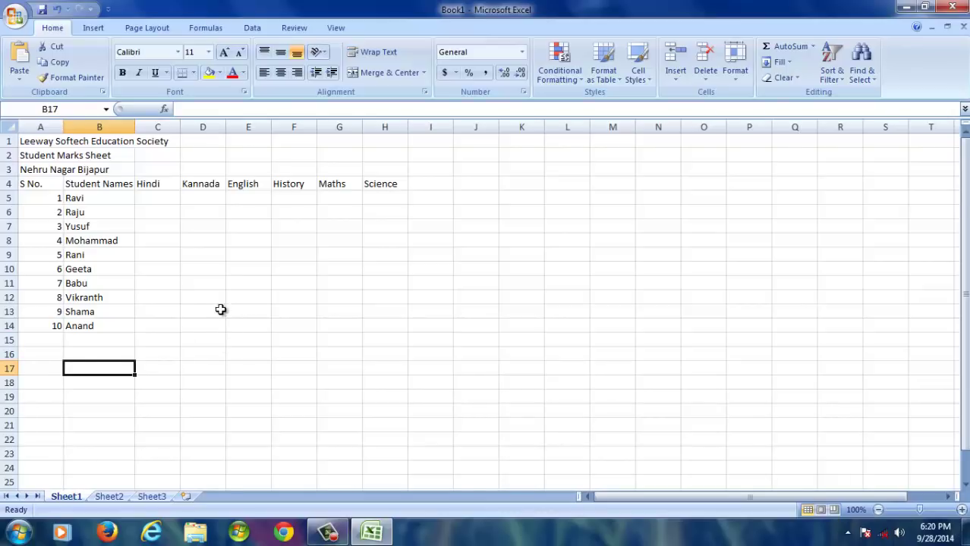
# Narrow column A to fit the serial numbers more closely.
pyautogui.moveTo(63, 127); pyautogui.dragTo(50, 126)
pyautogui.click(200, 372)
pyautogui.click(284, 380)
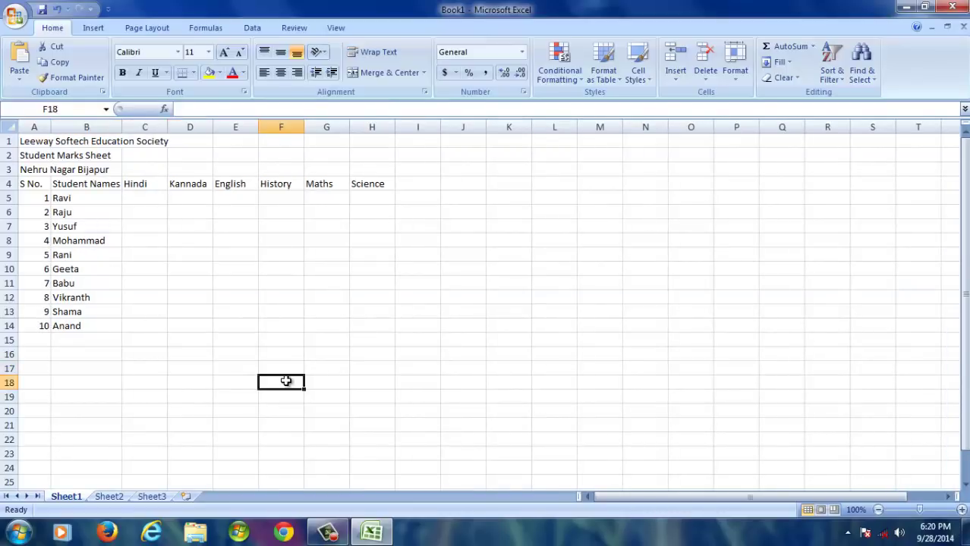
# Enter the first student's marks in C5 to E5: Hindi 56, Kannada 67 and English 46.
pyautogui.click(380, 393)
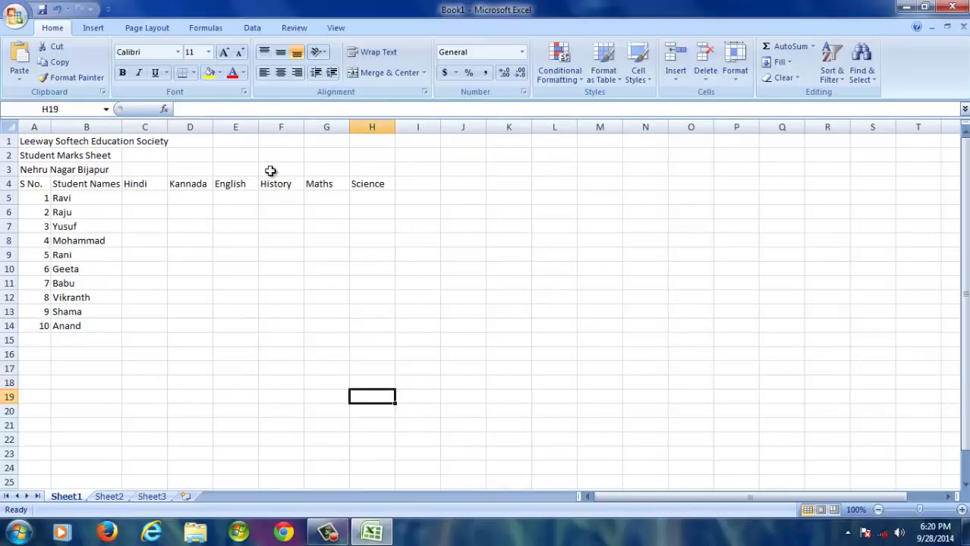
pyautogui.click(151, 199)
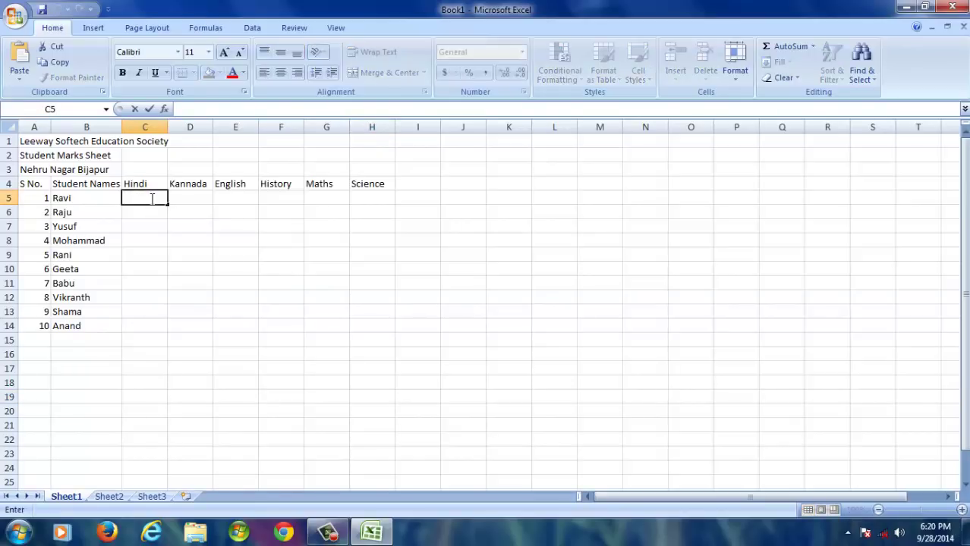
pyautogui.write('56')
pyautogui.click(192, 199)
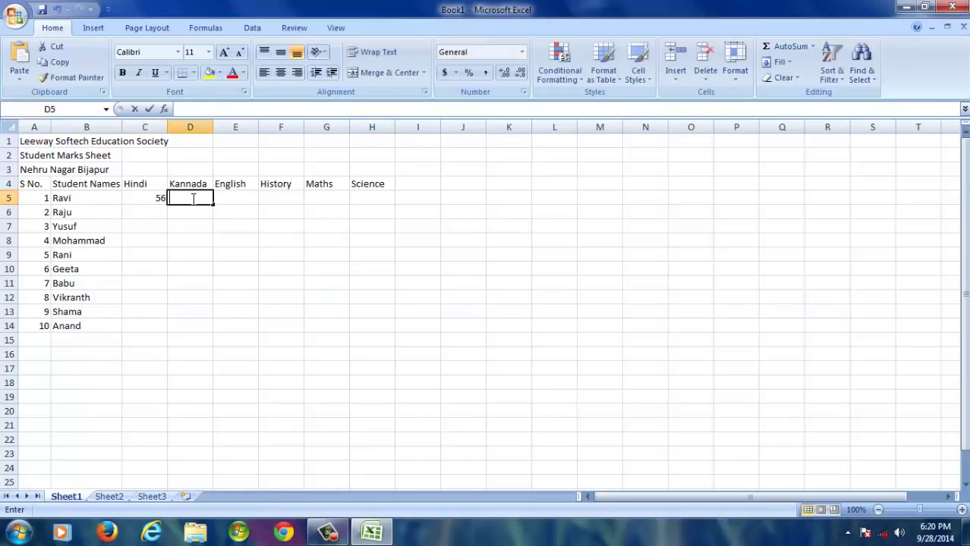
pyautogui.write('67')
pyautogui.click(235, 198)
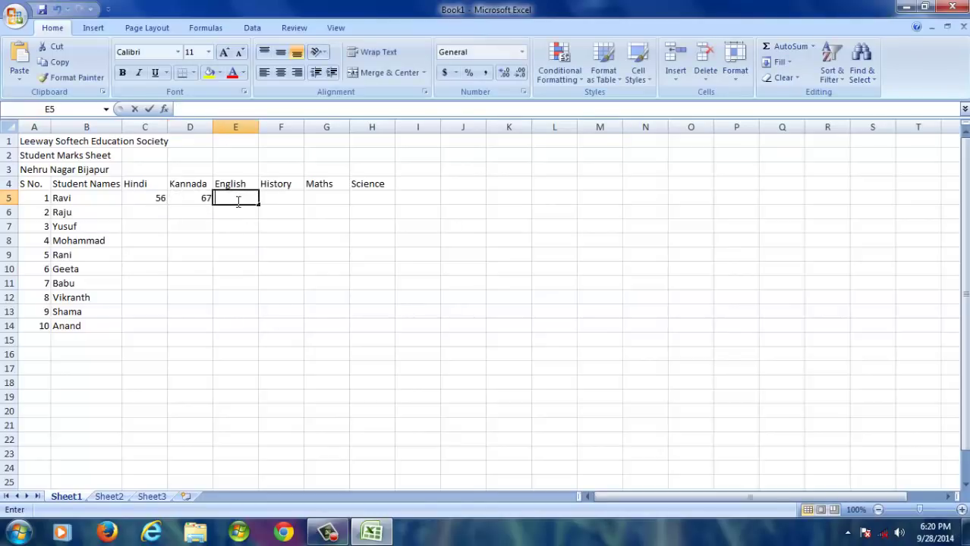
pyautogui.write('46')
# Enter the first student's marks in F5 to H5: History 78, Maths 48 and Science 68.
pyautogui.click(280, 198)
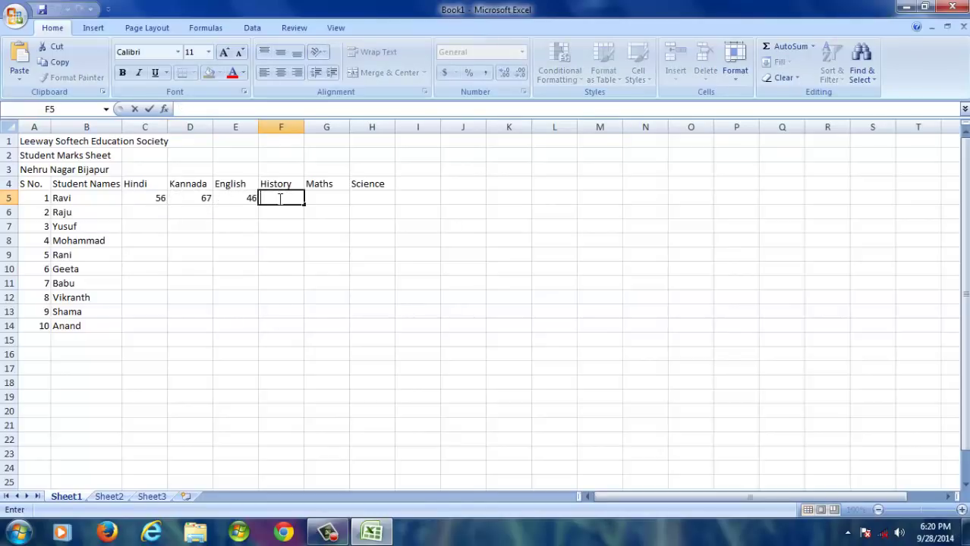
pyautogui.write('78')
pyautogui.click(331, 199)
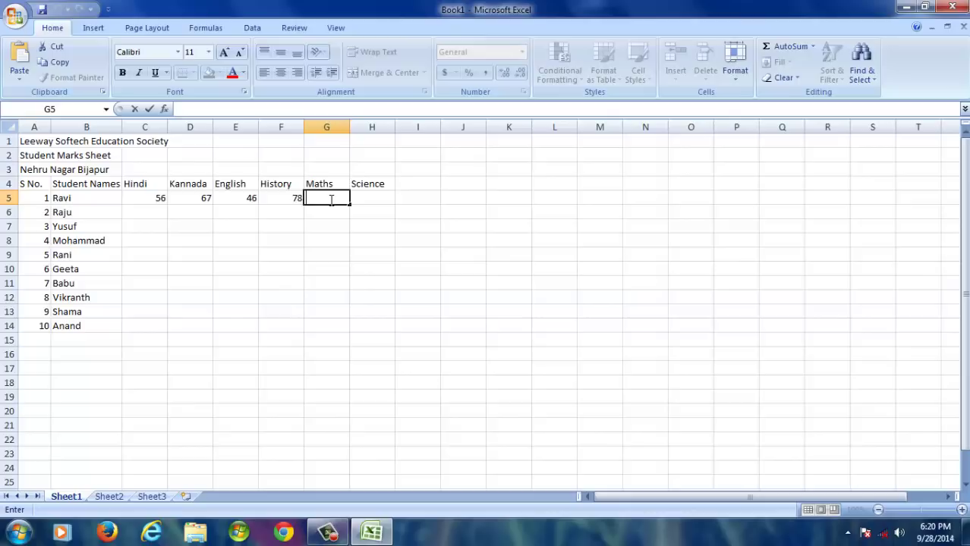
pyautogui.write('48')
pyautogui.click(370, 199)
pyautogui.write('68')
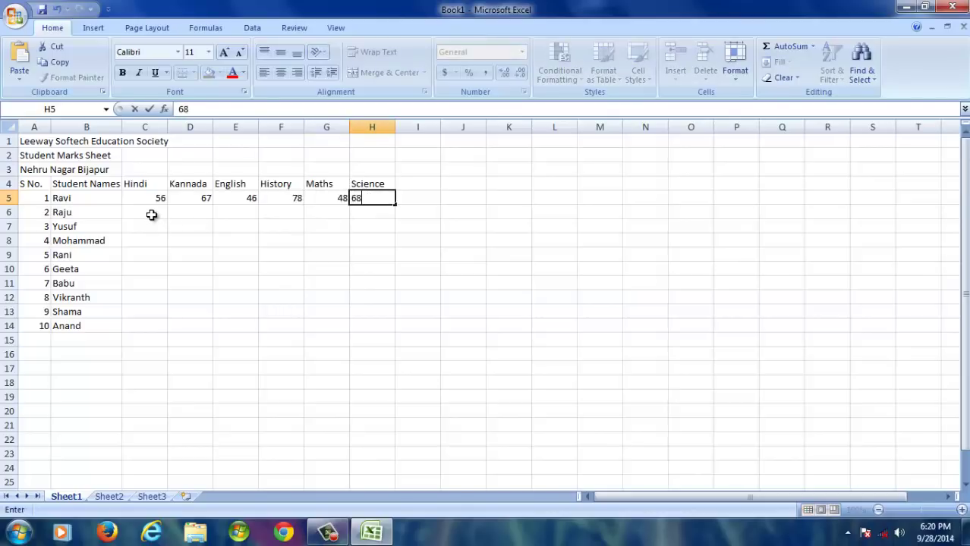
# Enter the second student's marks in C6 to E6: Hindi 67, Kannada 78 and English 48.
pyautogui.click(152, 213)
pyautogui.write('67')
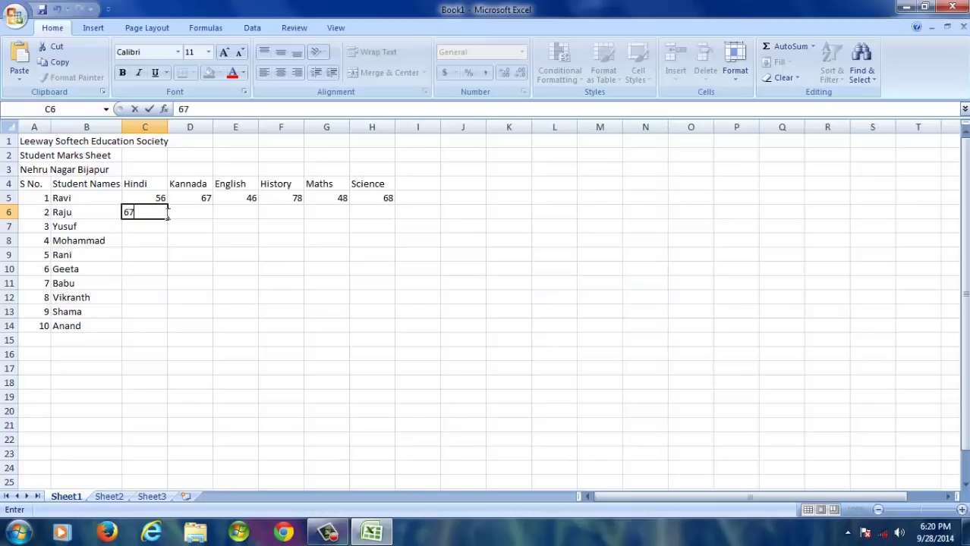
pyautogui.click(191, 213)
pyautogui.write('78')
pyautogui.click(240, 214)
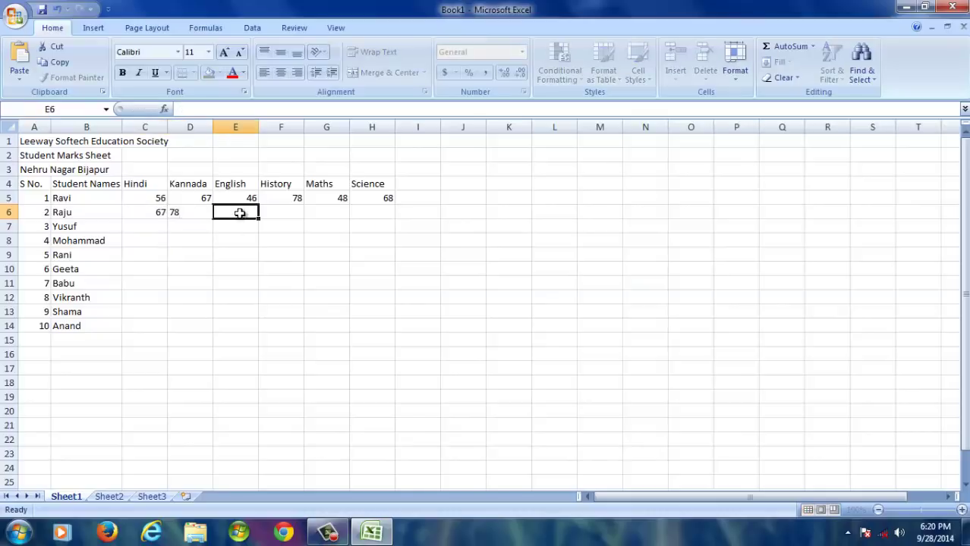
pyautogui.write('48')
# Enter the second student's marks in F6 to H6: History 58, Maths 86 and Science 99.
pyautogui.click(285, 213)
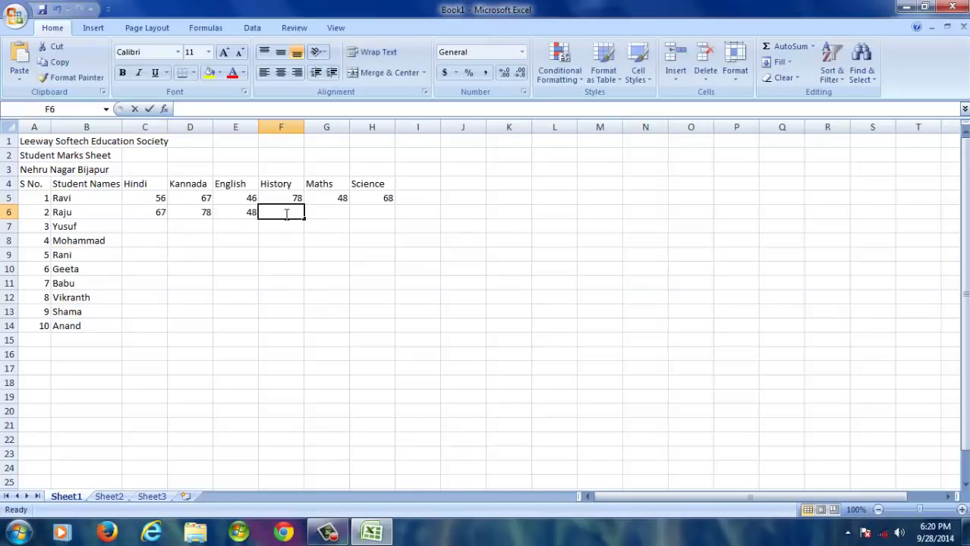
pyautogui.write('58')
pyautogui.click(325, 213)
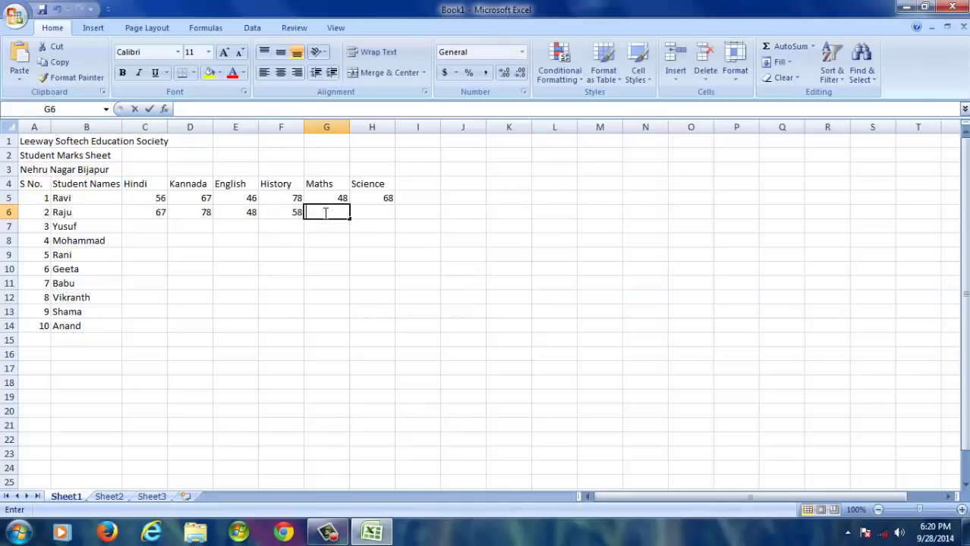
pyautogui.write('8')
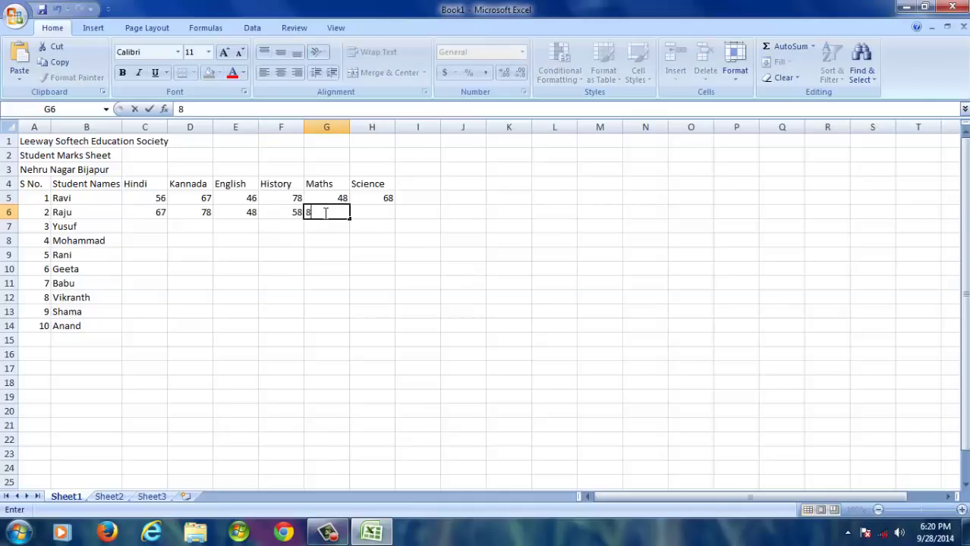
pyautogui.write('6')
pyautogui.click(363, 214)
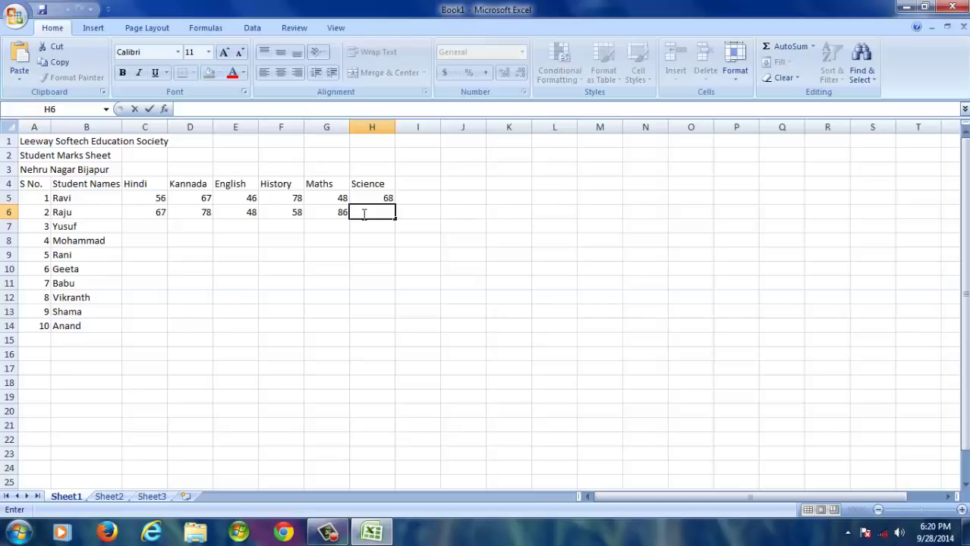
pyautogui.write('99')
pyautogui.click(302, 269)
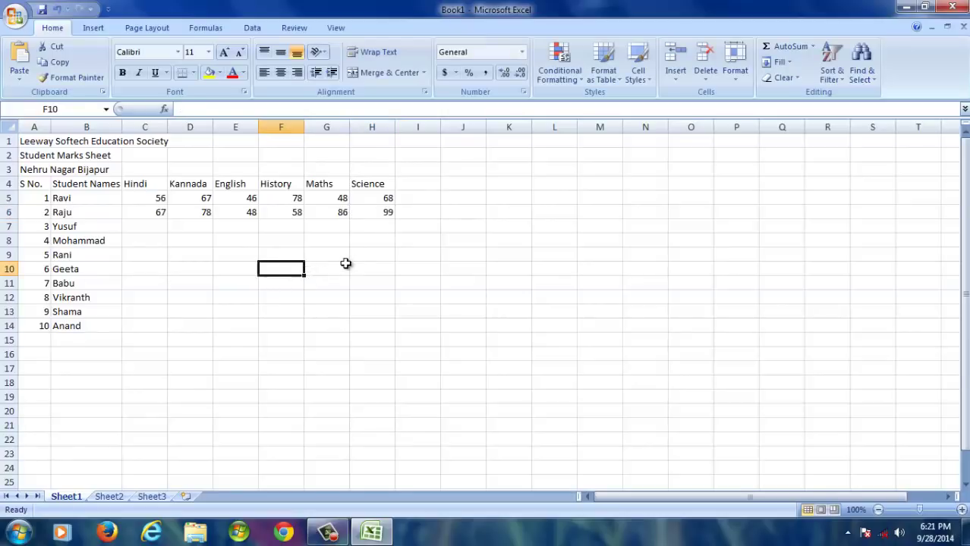
# Enter the third student's marks in C7 to E7: Hindi 46, Kannada 85 and English 46.
pyautogui.doubleClick(151, 226)
pyautogui.write('46')
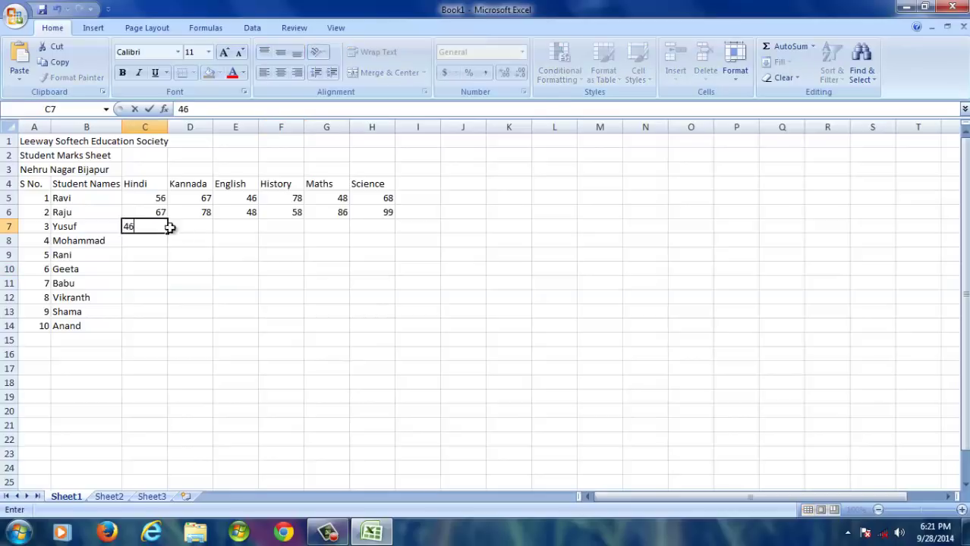
pyautogui.doubleClick(211, 226)
pyautogui.write('8')
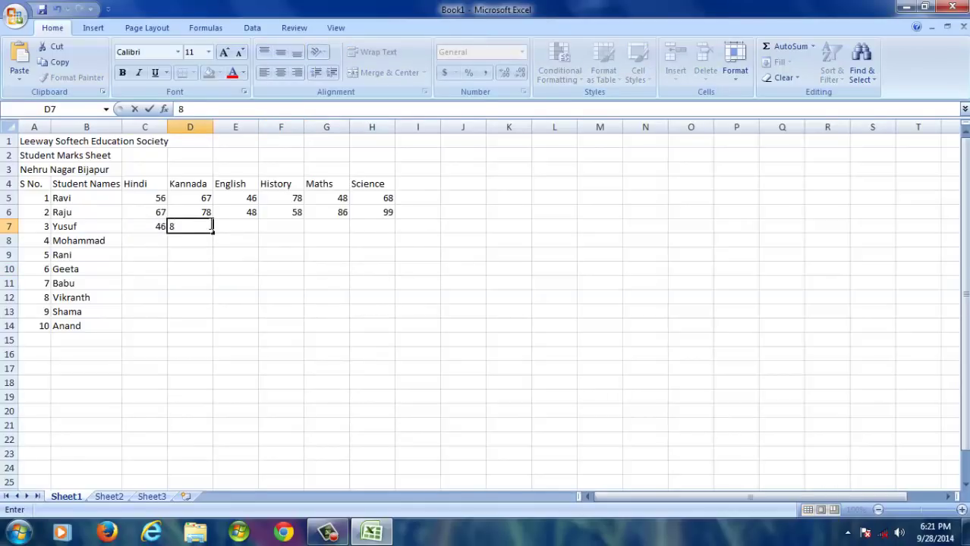
pyautogui.write('5')
pyautogui.click(239, 223)
pyautogui.write('46')
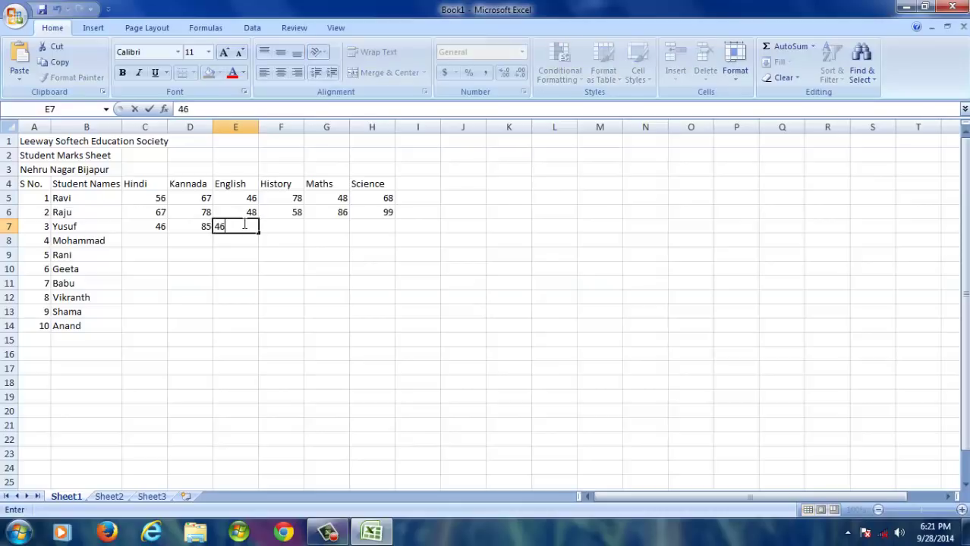
# Enter the third student's marks in F7 to H7: History 39, Maths 41 and Science 55.
pyautogui.doubleClick(278, 226)
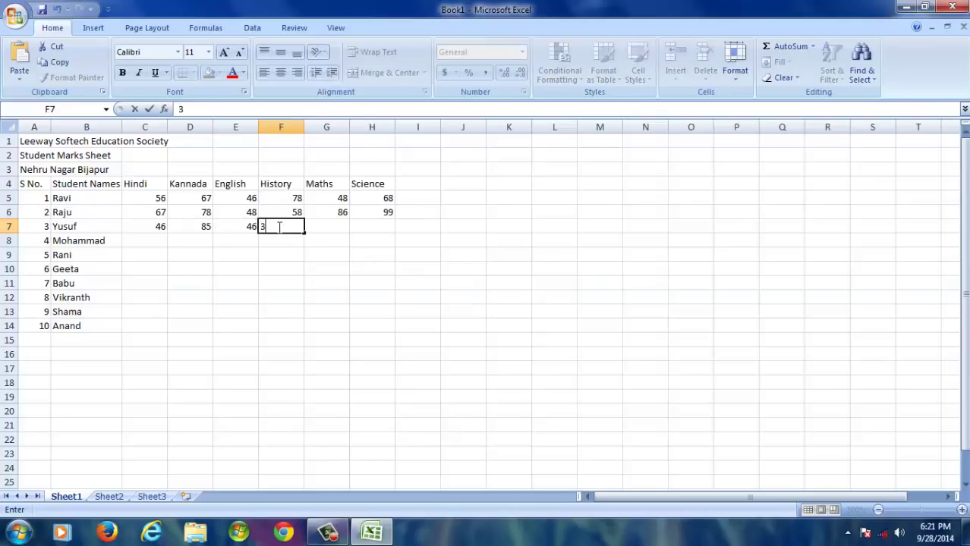
pyautogui.write('39')
pyautogui.doubleClick(323, 226)
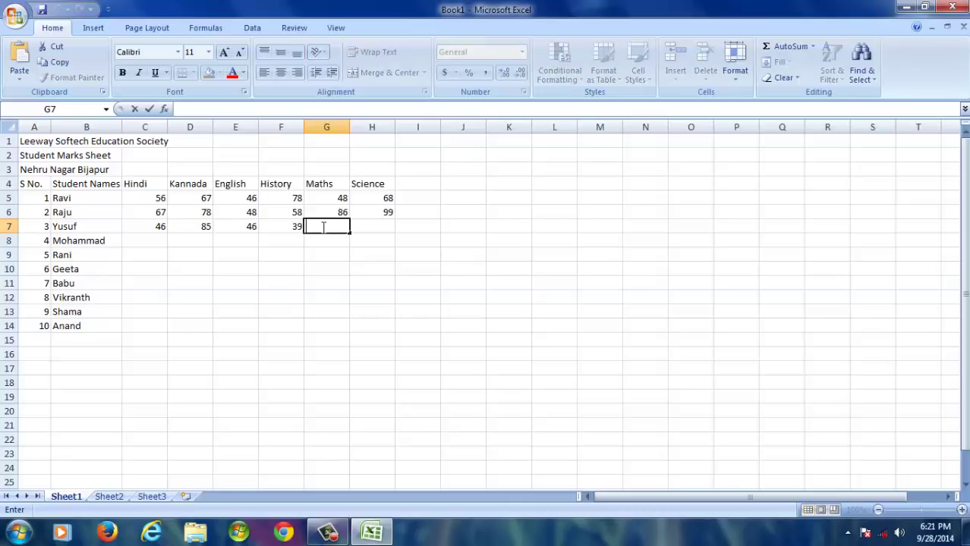
pyautogui.write('41')
pyautogui.doubleClick(382, 226)
pyautogui.write('55')
# Enter the fourth student's marks in C8 to E8: Hindi 66, Kannada 76 and English 82.
pyautogui.doubleClick(155, 240)
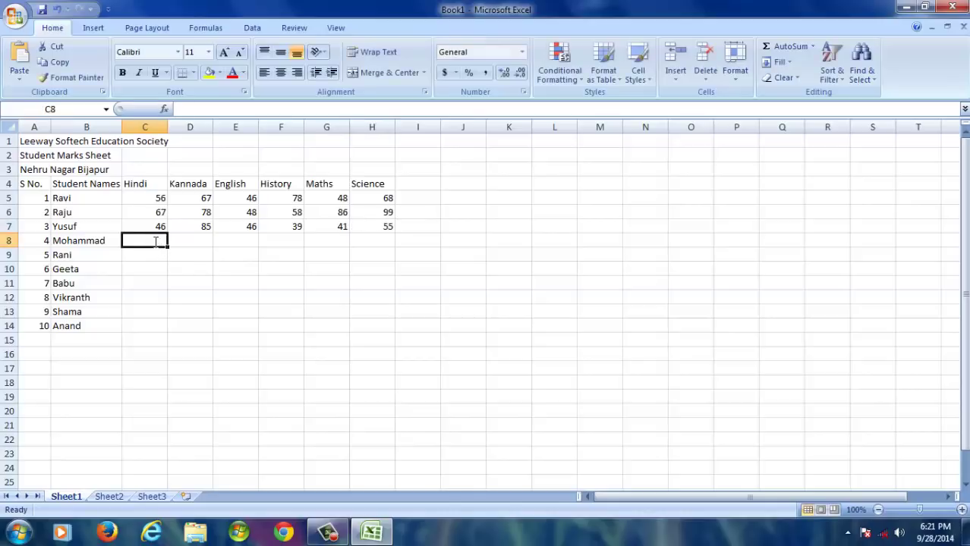
pyautogui.write('66')
pyautogui.doubleClick(195, 241)
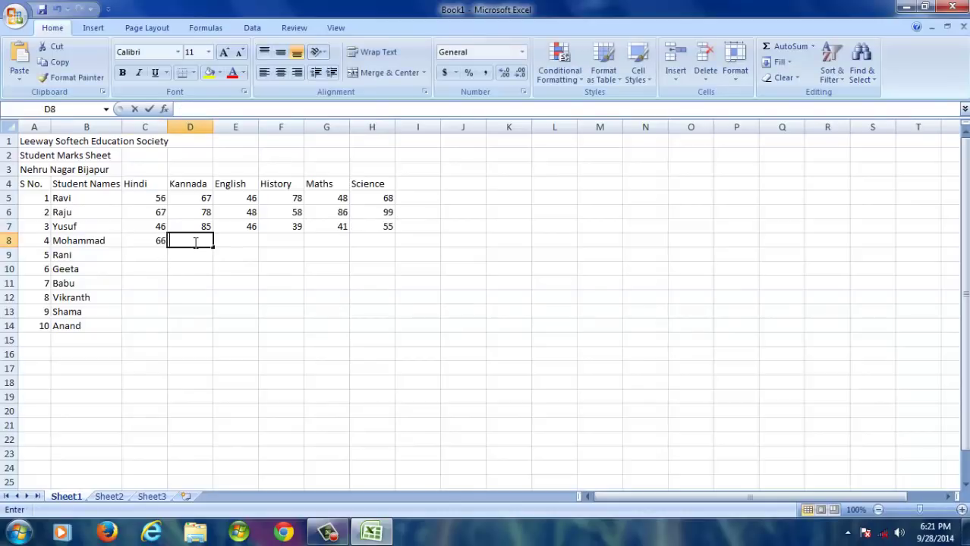
pyautogui.write('76')
pyautogui.doubleClick(231, 241)
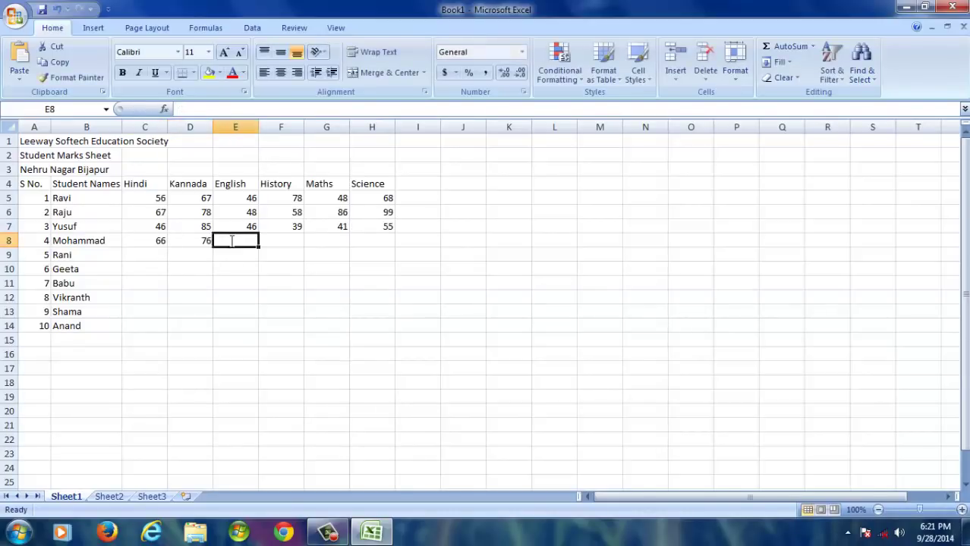
pyautogui.write('82')
# Enter the fourth student's marks in F8 to H8: History 68, Maths 65 and Science 61.
pyautogui.doubleClick(276, 241)
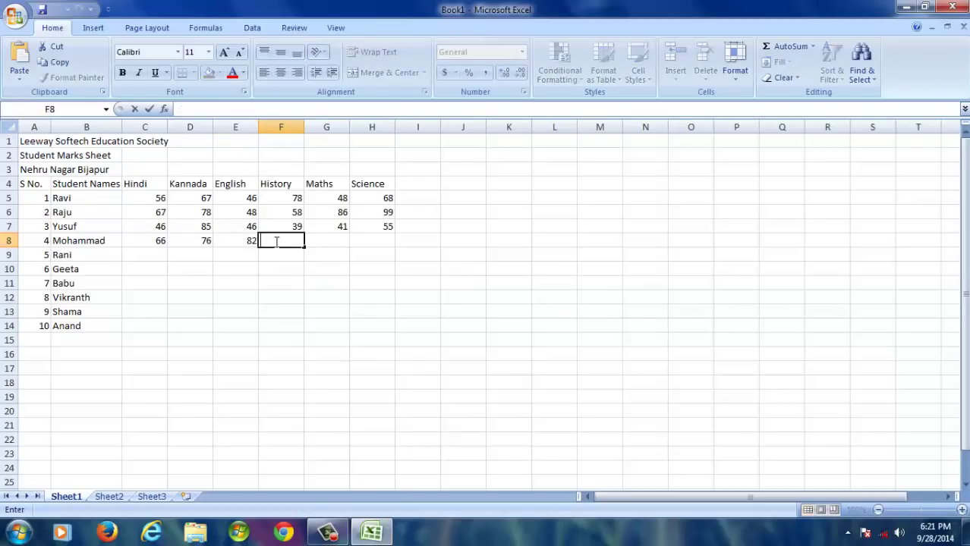
pyautogui.write('68')
pyautogui.doubleClick(316, 241)
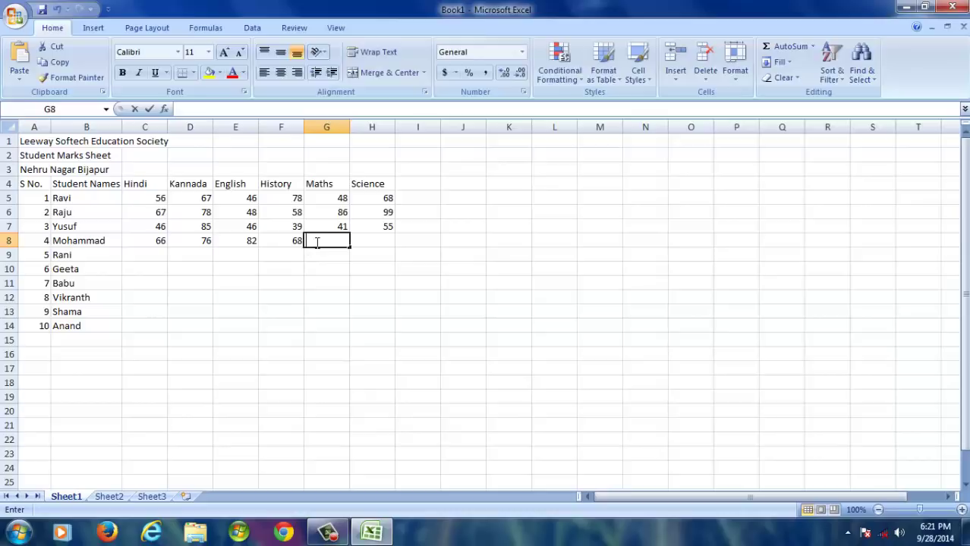
pyautogui.doubleClick(373, 242)
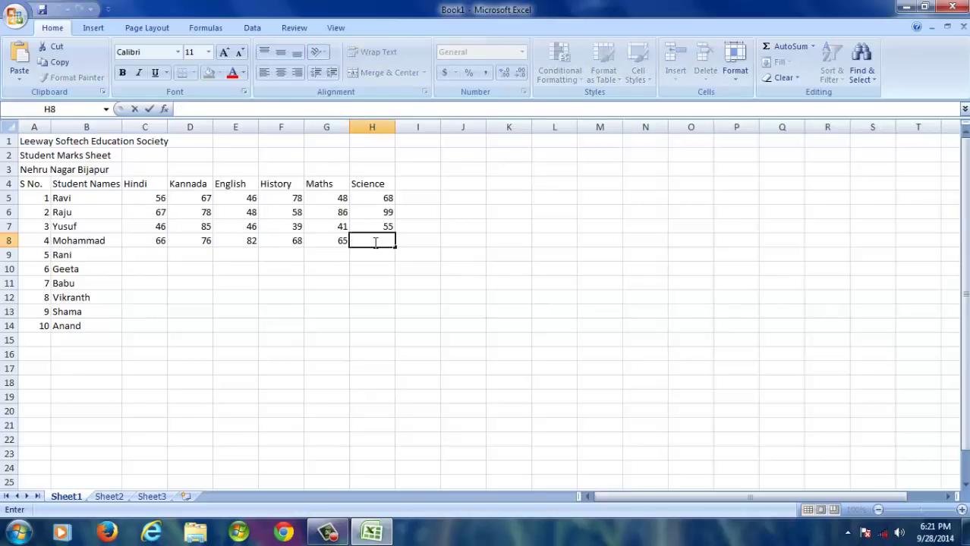
# Enter the fifth student's marks in C9 to E9: Hindi 78, Kannada 48 and English 59.
pyautogui.doubleClick(156, 256)
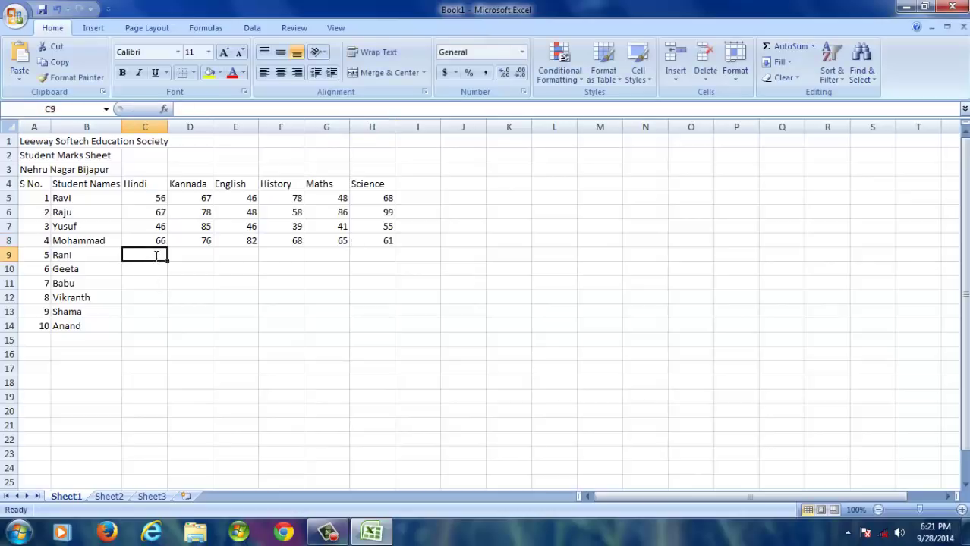
pyautogui.write('78')
pyautogui.doubleClick(201, 255)
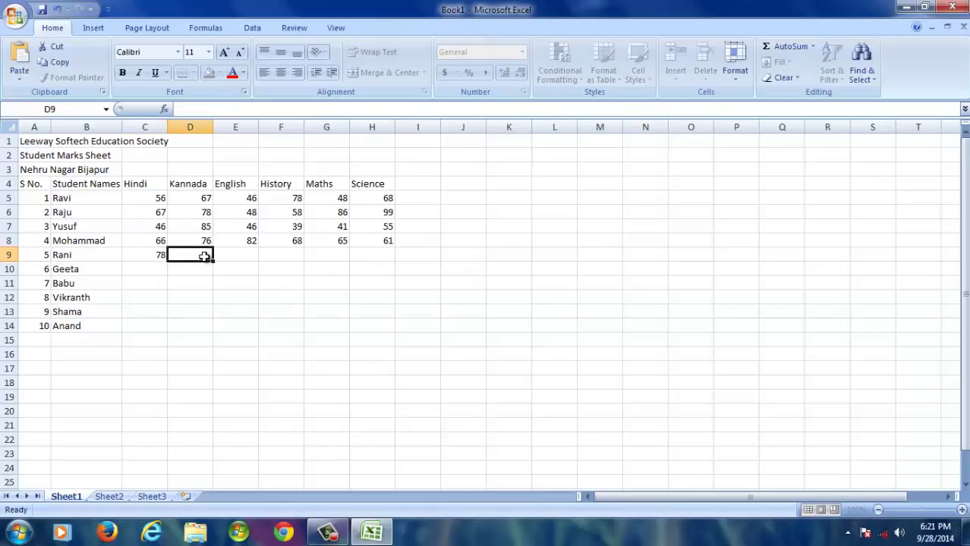
pyautogui.write('48')
pyautogui.click(236, 257)
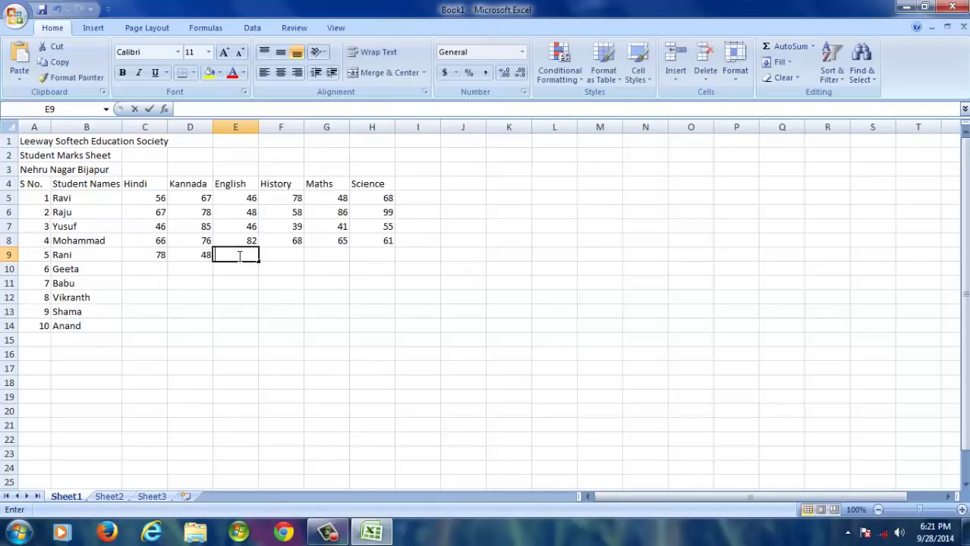
pyautogui.write('59')
# Enter the fifth student's marks in F9 to H9: History 57, Maths 44 and Science 67.
pyautogui.doubleClick(275, 256)
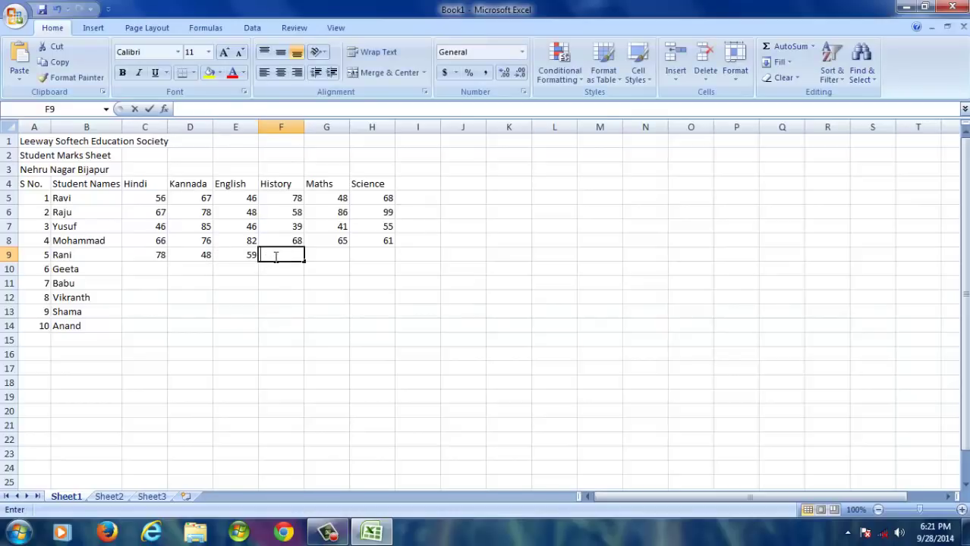
pyautogui.write('57')
pyautogui.click(321, 255)
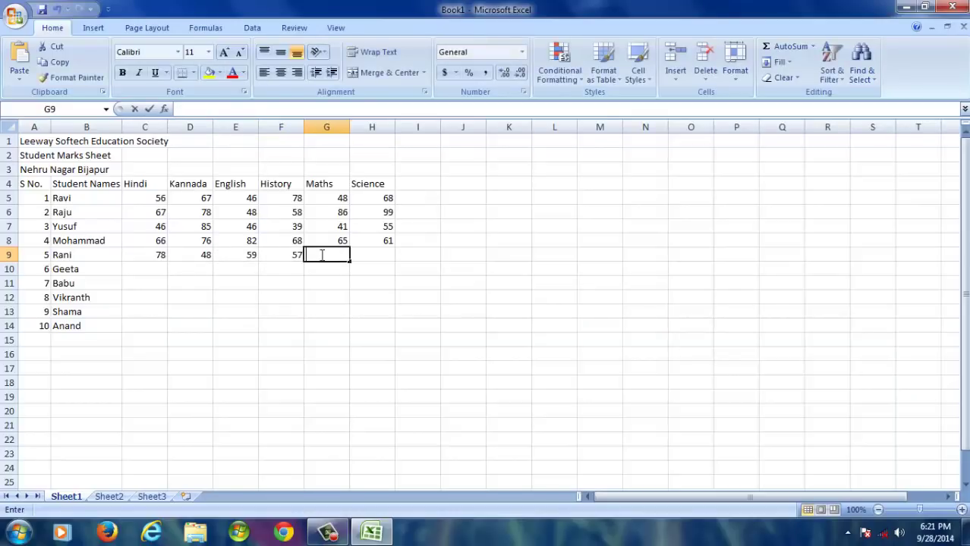
pyautogui.write('44')
pyautogui.click(367, 256)
pyautogui.write('67')
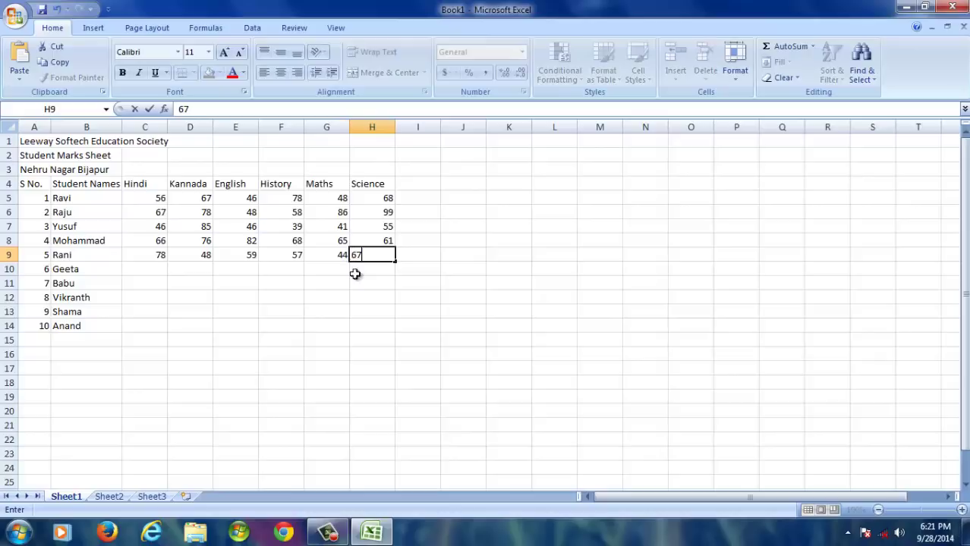
# Enter the sixth student's marks in C10 to E10: Hindi 67, Kannada 78 and English 69.
pyautogui.click(150, 267)
pyautogui.write('67')
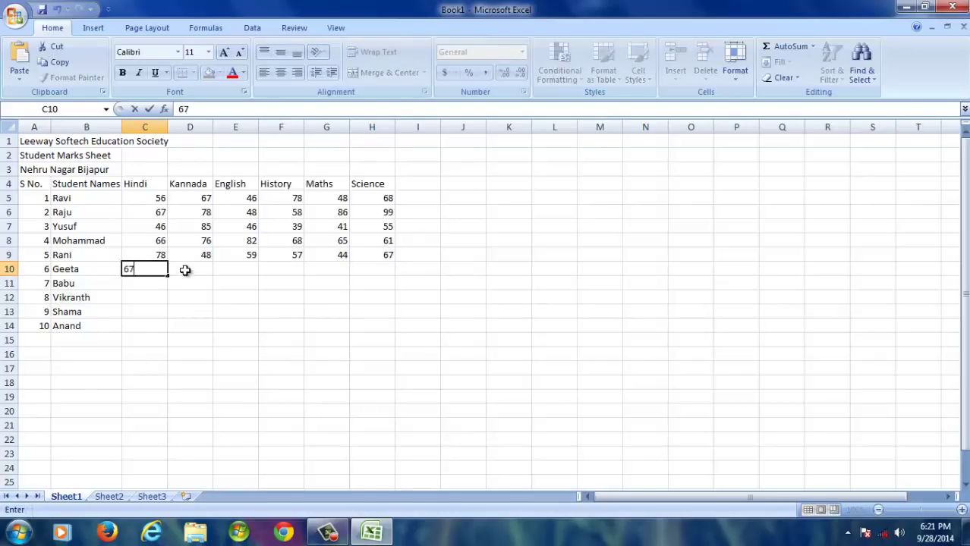
pyautogui.doubleClick(190, 269)
pyautogui.write('78')
pyautogui.doubleClick(236, 269)
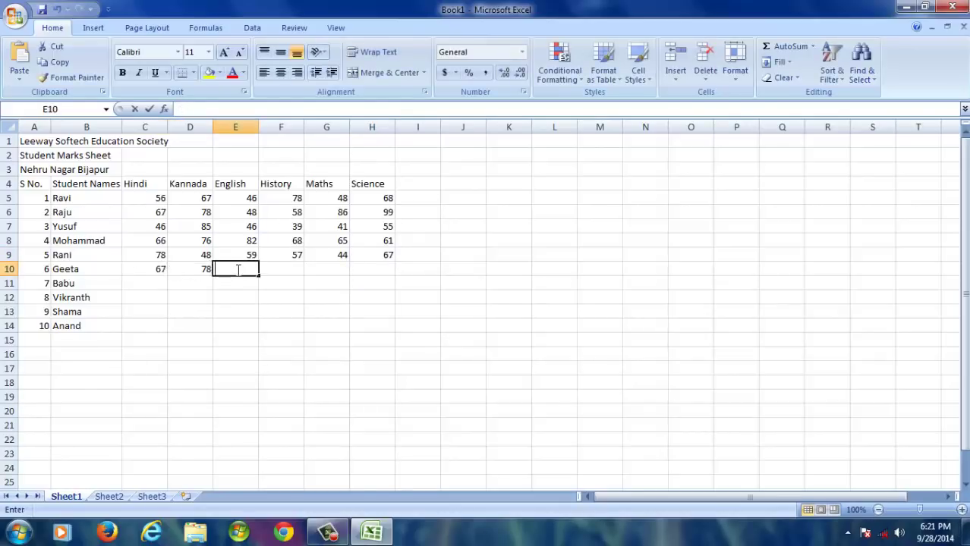
pyautogui.write('6')
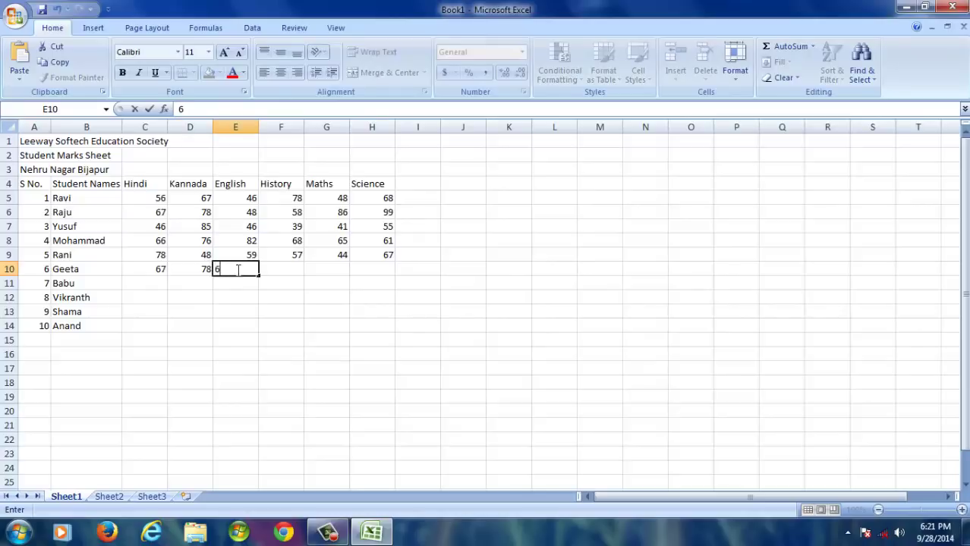
pyautogui.write('9')
# Enter the sixth student's marks in F10 to H10: History 58, Maths 67 and Science 78.
pyautogui.doubleClick(281, 269)
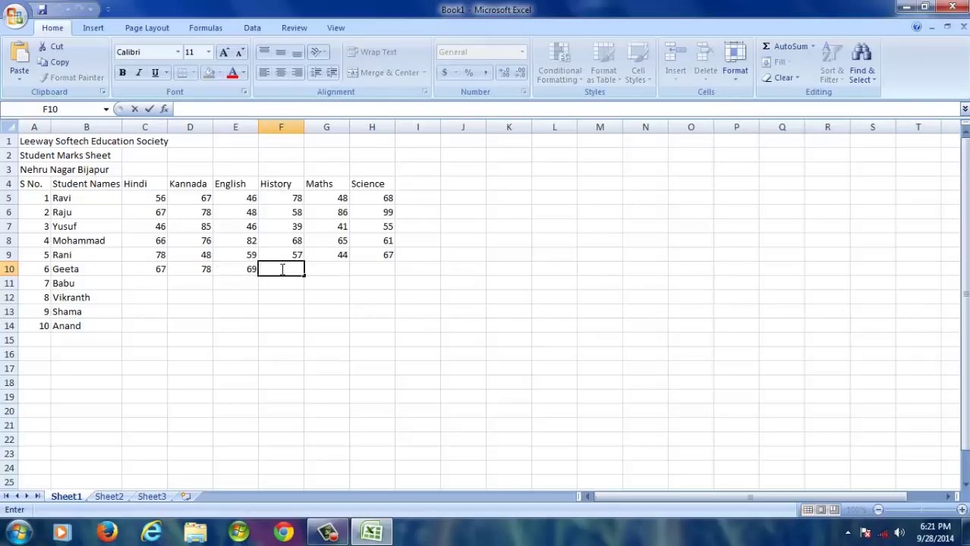
pyautogui.write('58')
pyautogui.doubleClick(322, 270)
pyautogui.write('6')
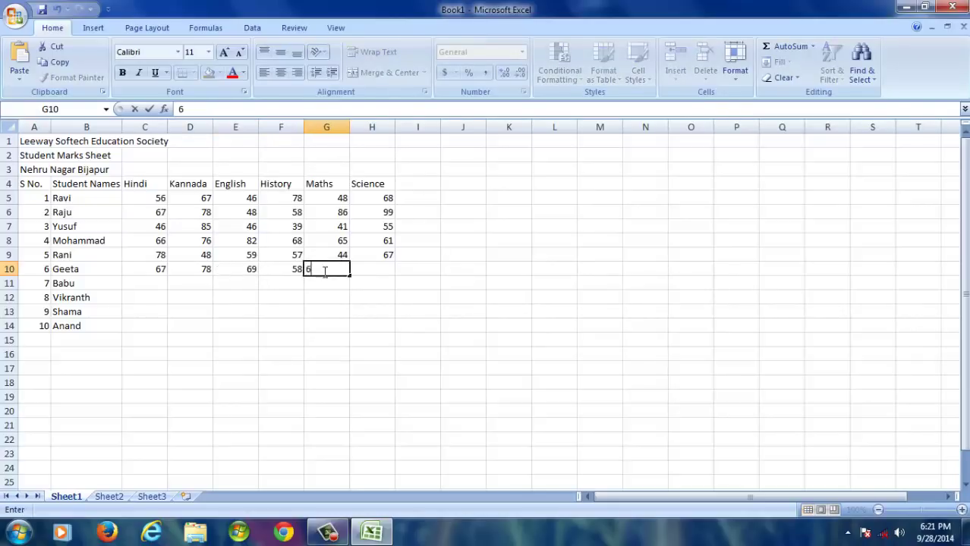
pyautogui.write('7')
pyautogui.click(372, 269)
pyautogui.write('78')
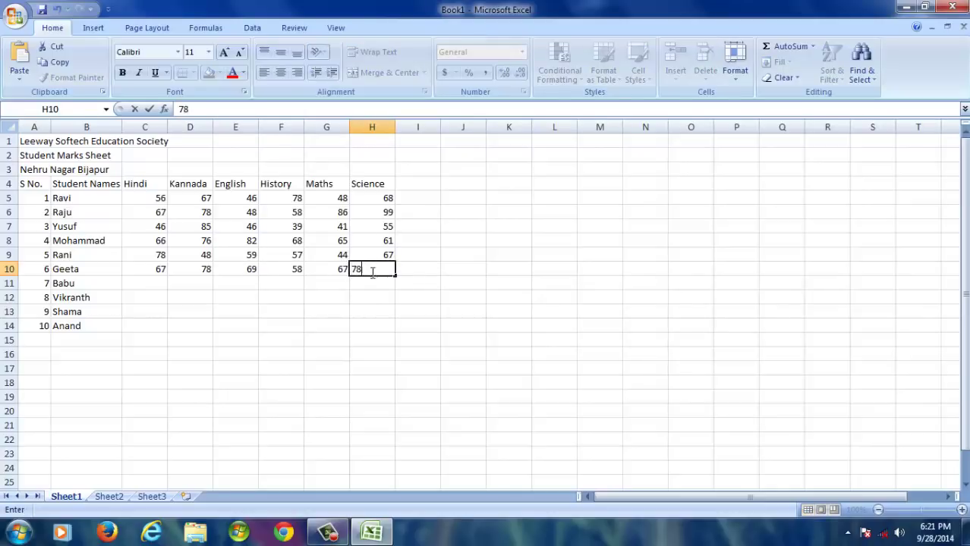
# Enter the seventh student's marks in C11 to E11: Hindi 67, Kannada 78 and English 89.
pyautogui.doubleClick(159, 283)
pyautogui.write('67')
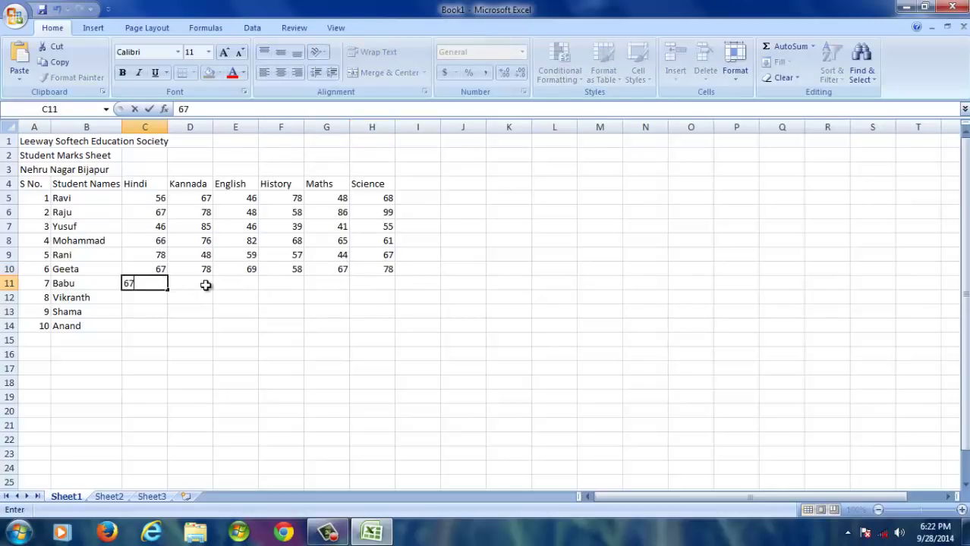
pyautogui.doubleClick(205, 284)
pyautogui.write('78')
pyautogui.click(243, 285)
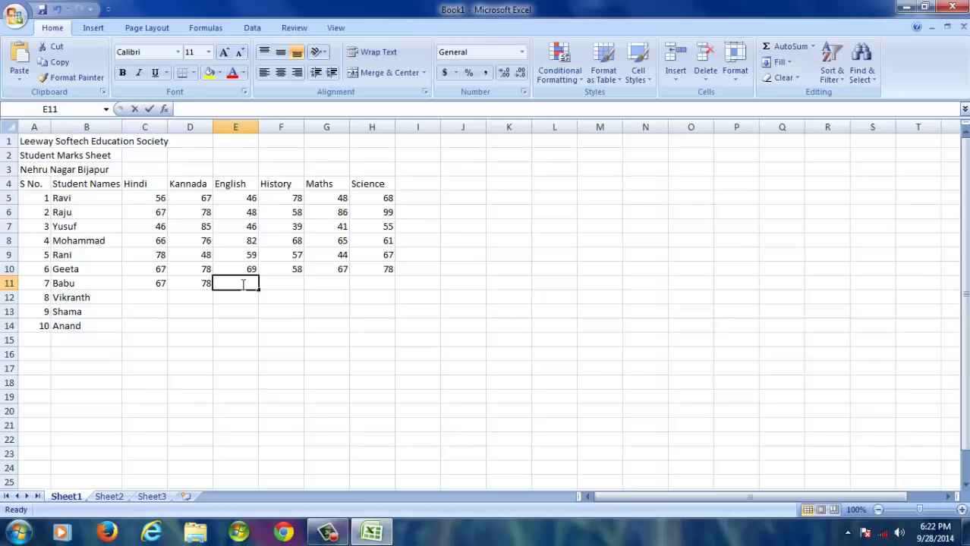
pyautogui.write('89')
# Enter the seventh student's marks in F11 to H11: History 38, Maths 58 and Science 57.
pyautogui.click(277, 283)
pyautogui.write('3')
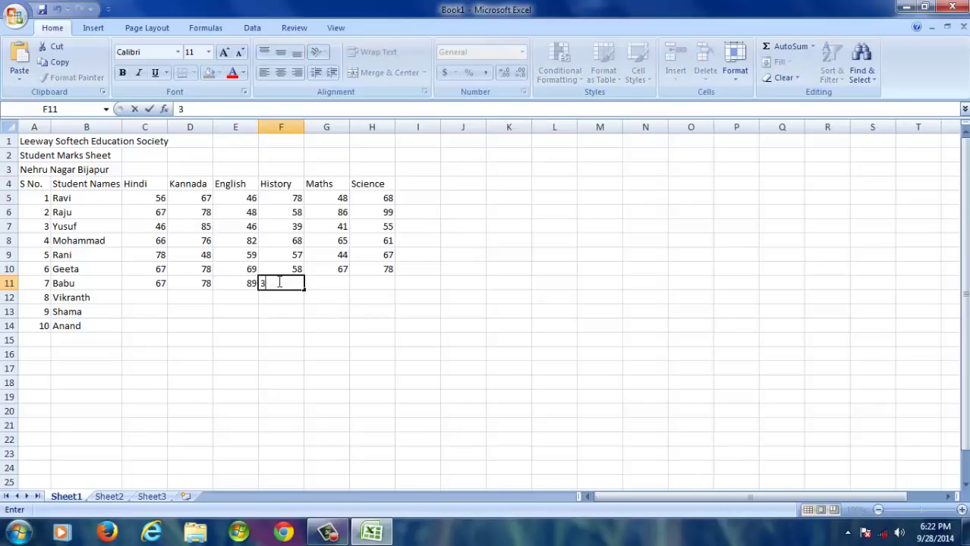
pyautogui.write('8')
pyautogui.doubleClick(327, 283)
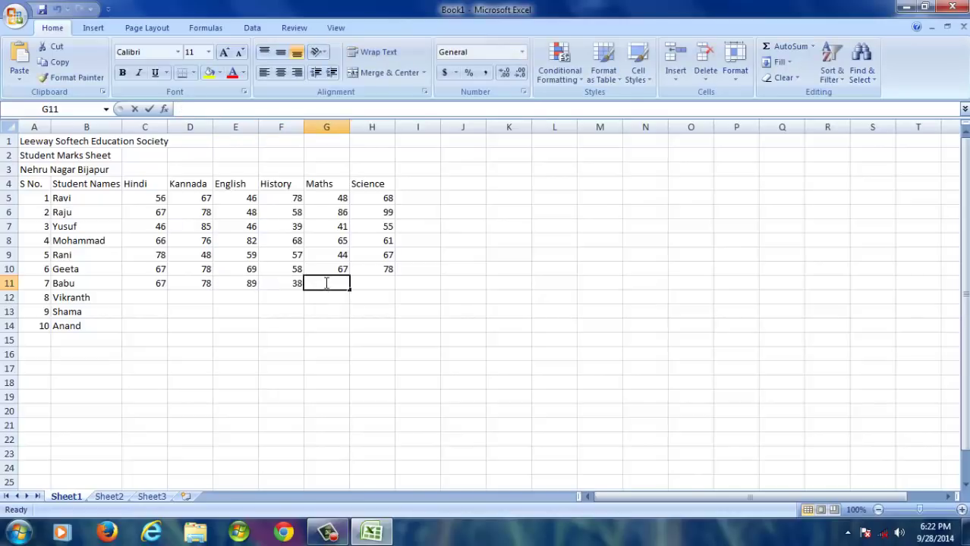
pyautogui.write('58')
pyautogui.click(370, 283)
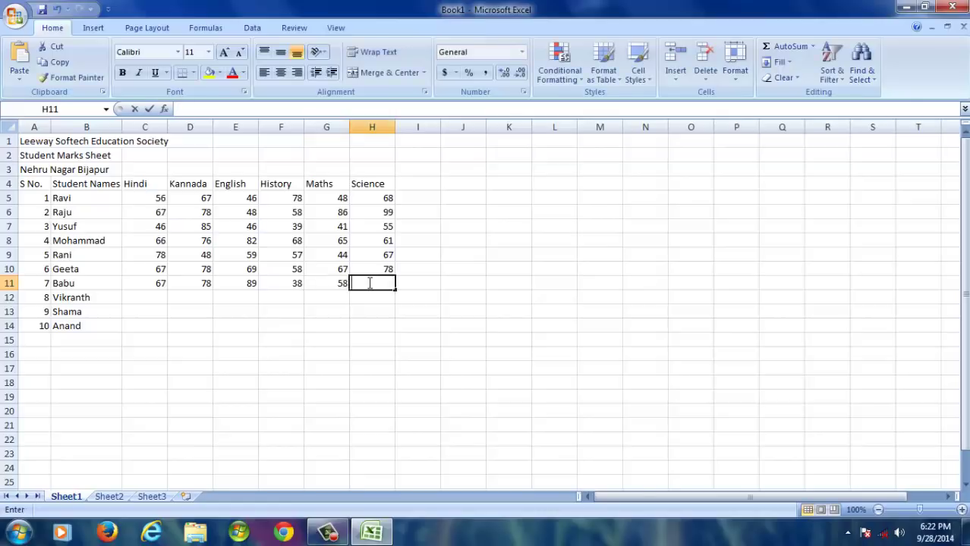
pyautogui.write('57')
pyautogui.click(267, 339)
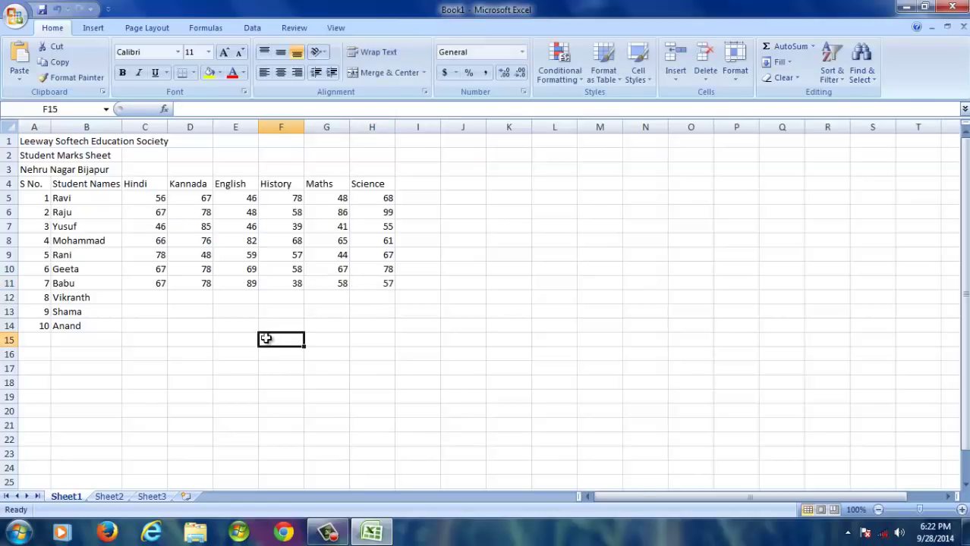
# Enter the eighth student's marks in C12 to E12: Hindi 56, Kannada 89 and English 74.
pyautogui.doubleClick(154, 296)
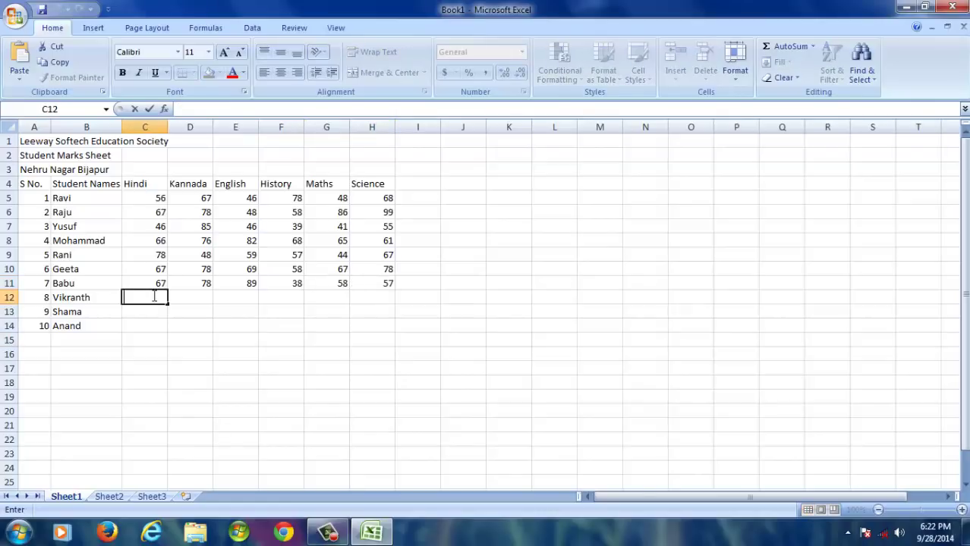
pyautogui.write('56')
pyautogui.doubleClick(190, 297)
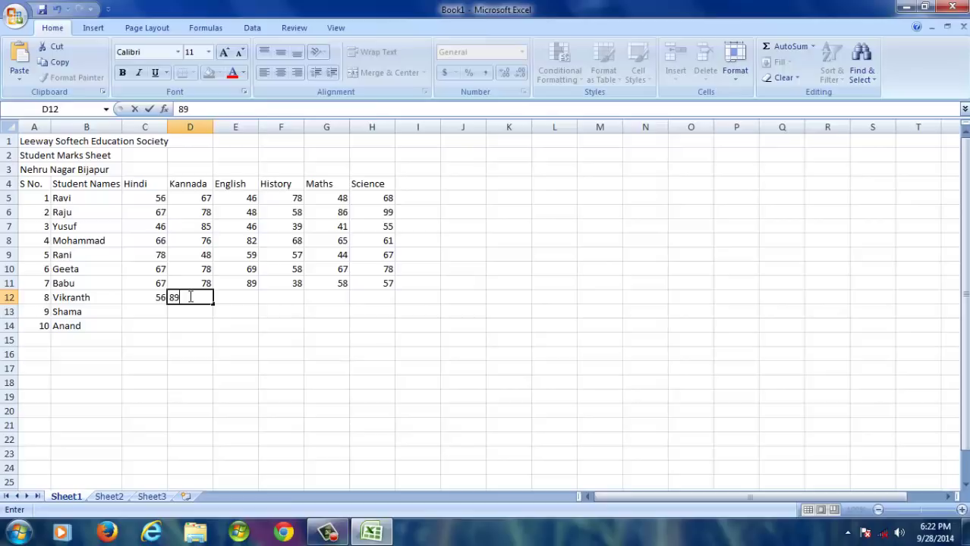
pyautogui.doubleClick(249, 297)
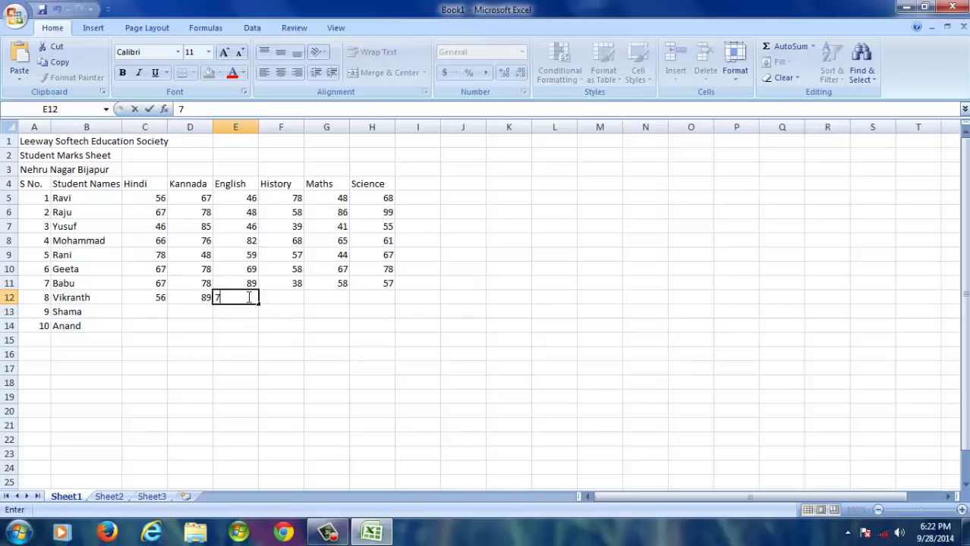
# Enter the eighth student's marks in F12 to H12: History 56, Maths 47 and Science 67.
pyautogui.doubleClick(283, 297)
pyautogui.write('5')
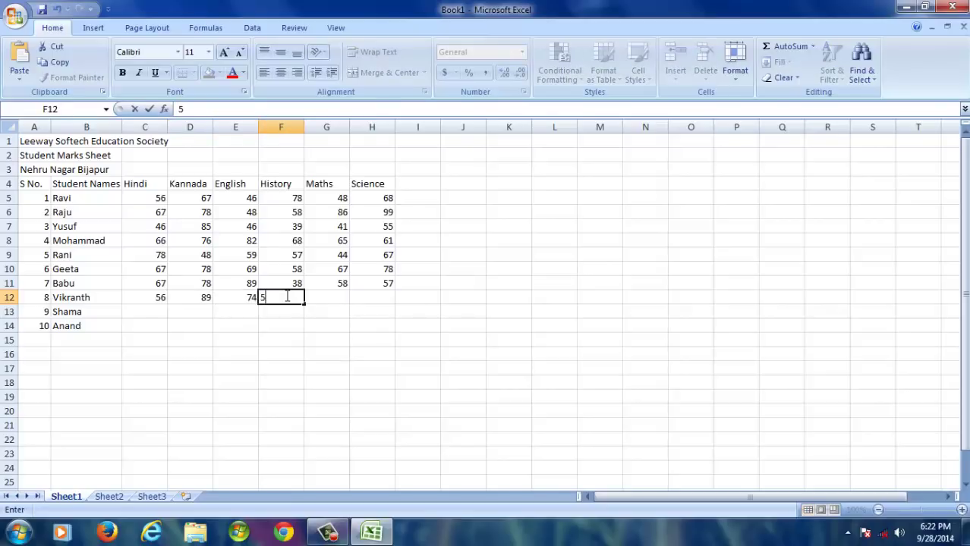
pyautogui.write('6')
pyautogui.click(325, 299)
pyautogui.write('47')
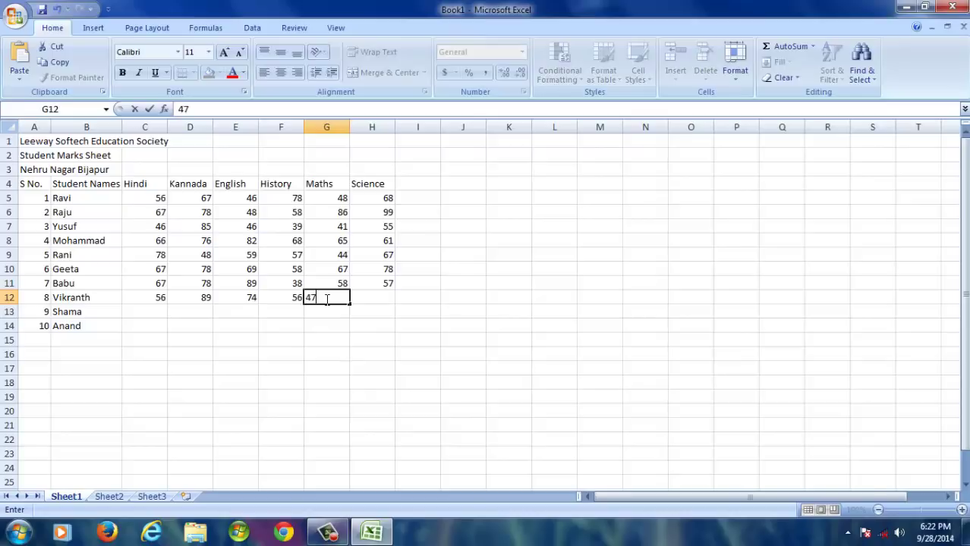
pyautogui.click(368, 298)
pyautogui.write('67')
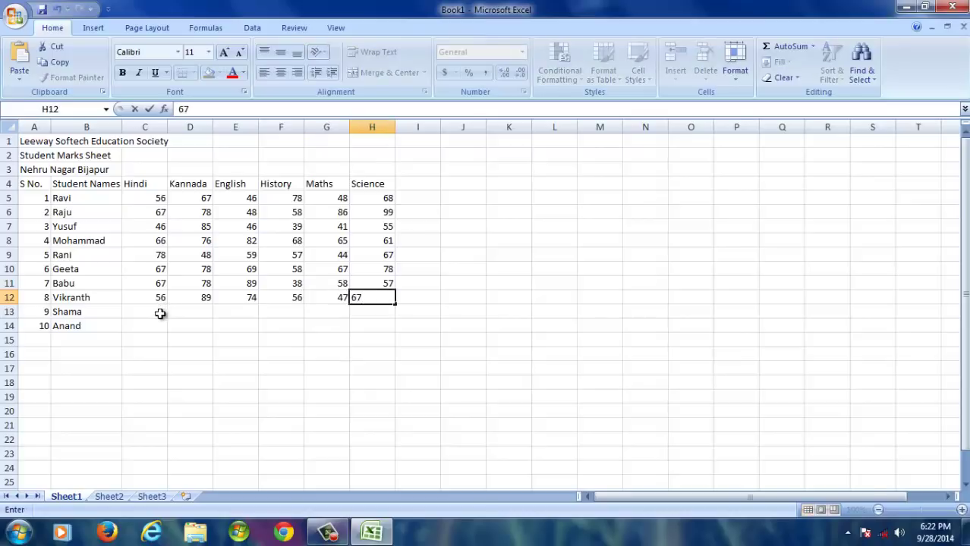
# Enter the ninth student's marks in C13 to E13: Hindi 56, Kannada 67 and English 78.
pyautogui.click(160, 313)
pyautogui.write('56')
pyautogui.click(206, 315)
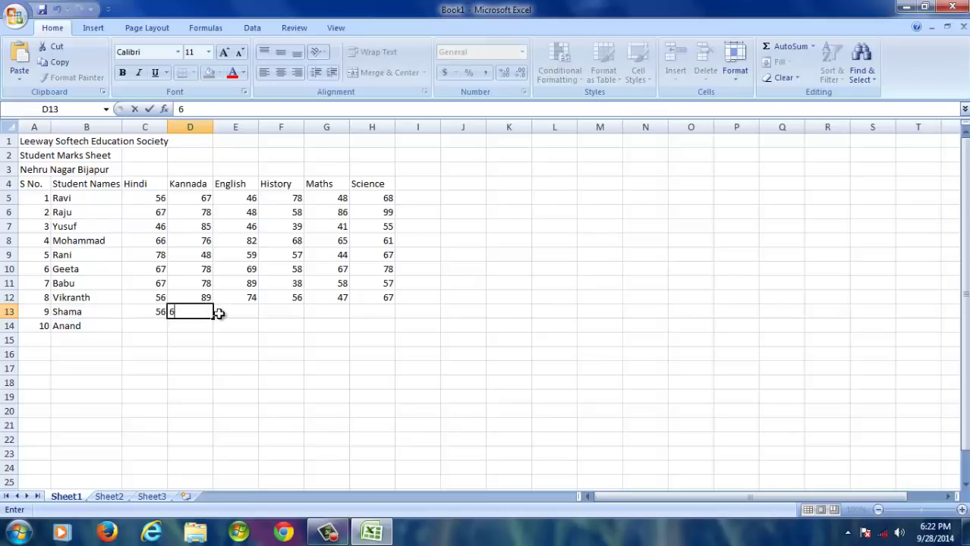
pyautogui.write('7')
pyautogui.click(254, 313)
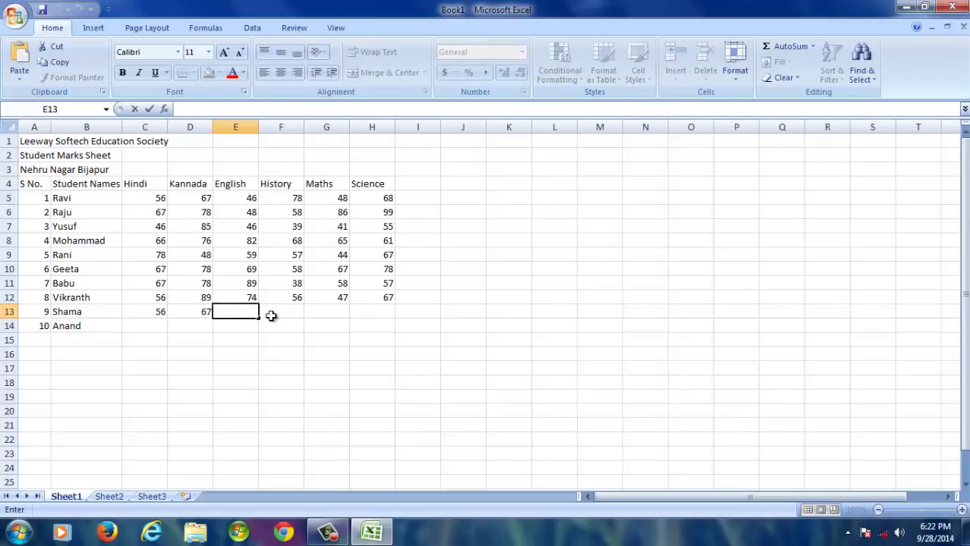
pyautogui.write('78')
# Enter the ninth student's marks in F13 to H13: History 83, Maths 43 and Science 52.
pyautogui.click(289, 311)
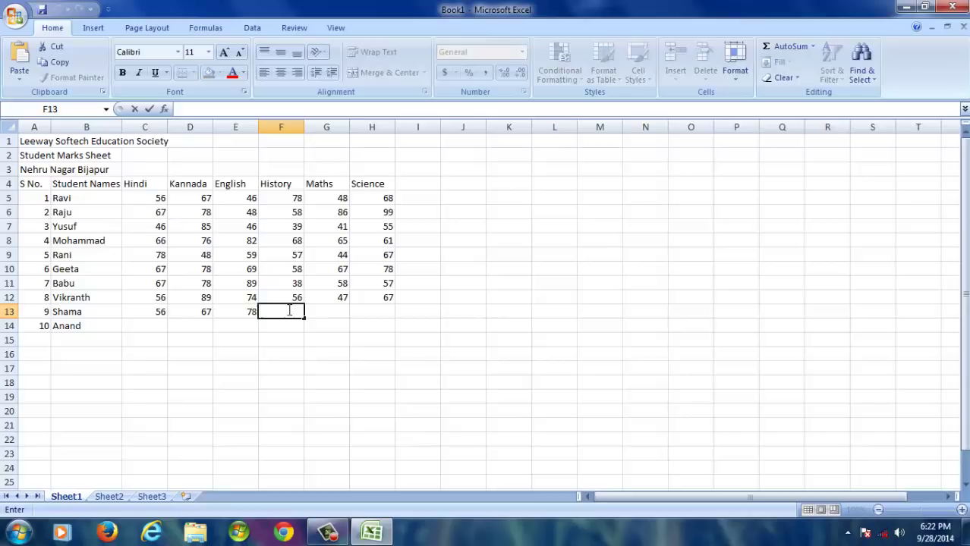
pyautogui.write('83')
pyautogui.click(325, 314)
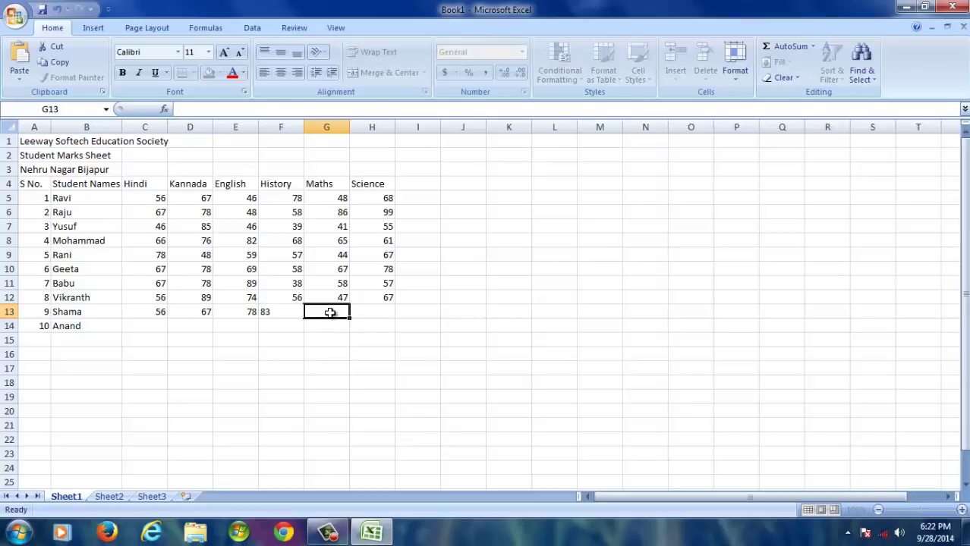
pyautogui.write('43')
pyautogui.click(375, 314)
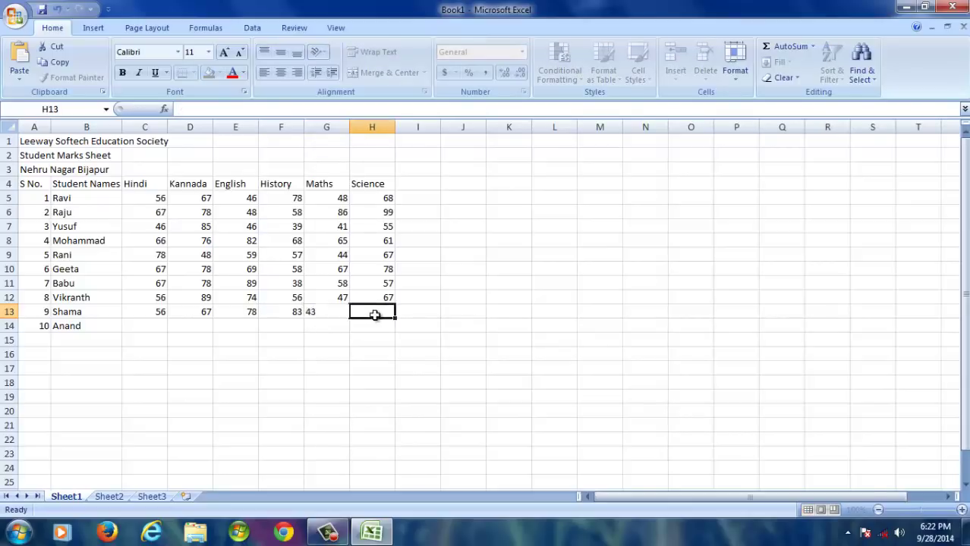
pyautogui.write('52')
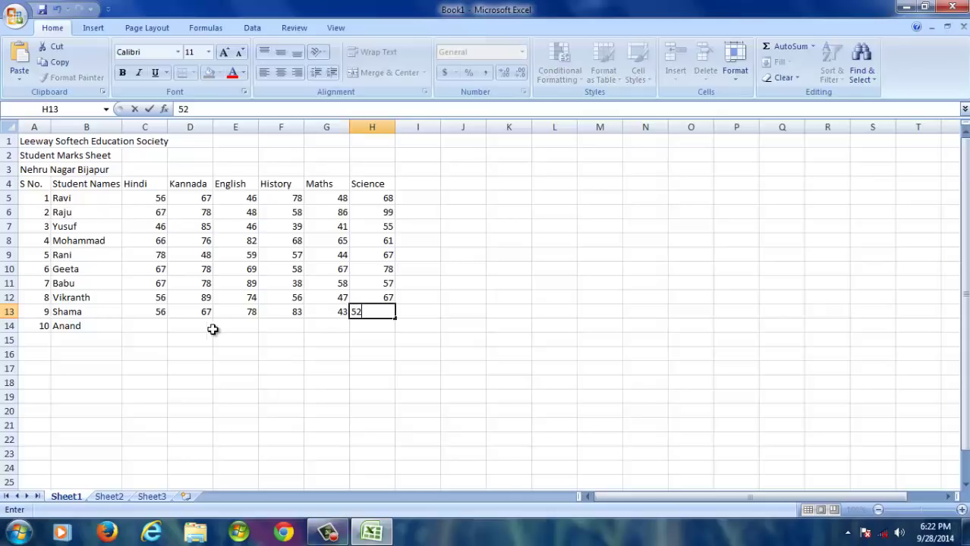
# Enter the tenth student's marks in C14 to E14: Hindi 45, Kannada 67 and English 78.
pyautogui.click(152, 327)
pyautogui.write('45')
pyautogui.click(197, 326)
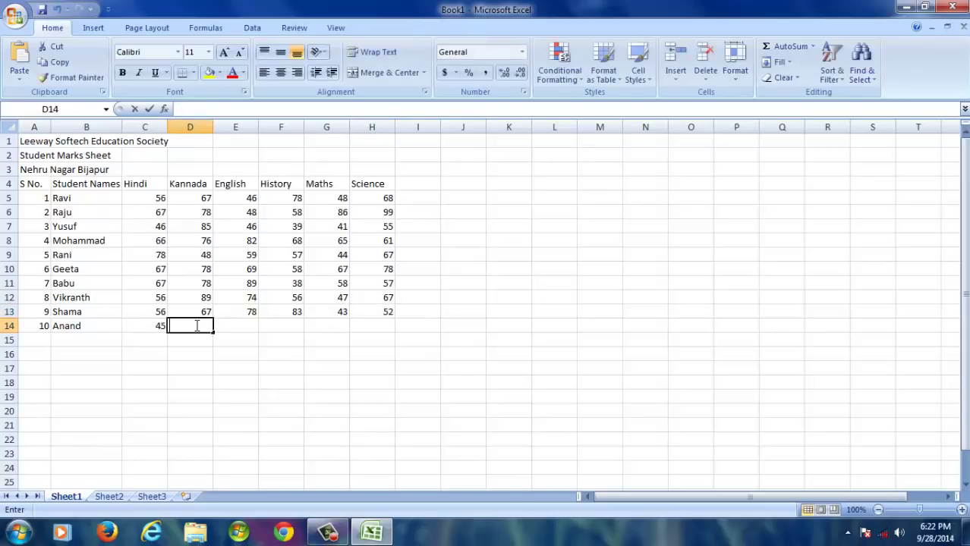
pyautogui.write('67')
pyautogui.click(231, 325)
pyautogui.write('78')
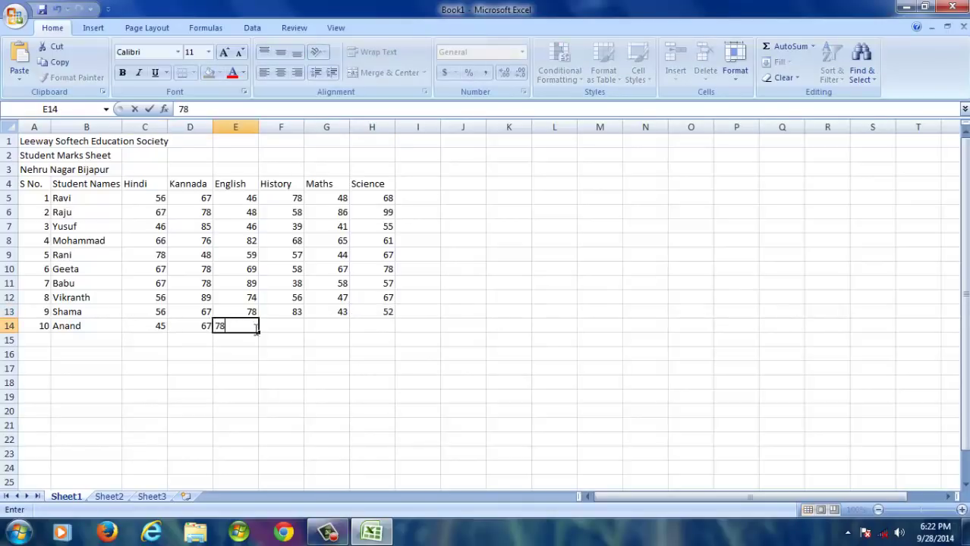
# Enter the tenth student's marks in F14 to H14: History 56, Maths 78 and Science 38.
pyautogui.click(279, 326)
pyautogui.write('56')
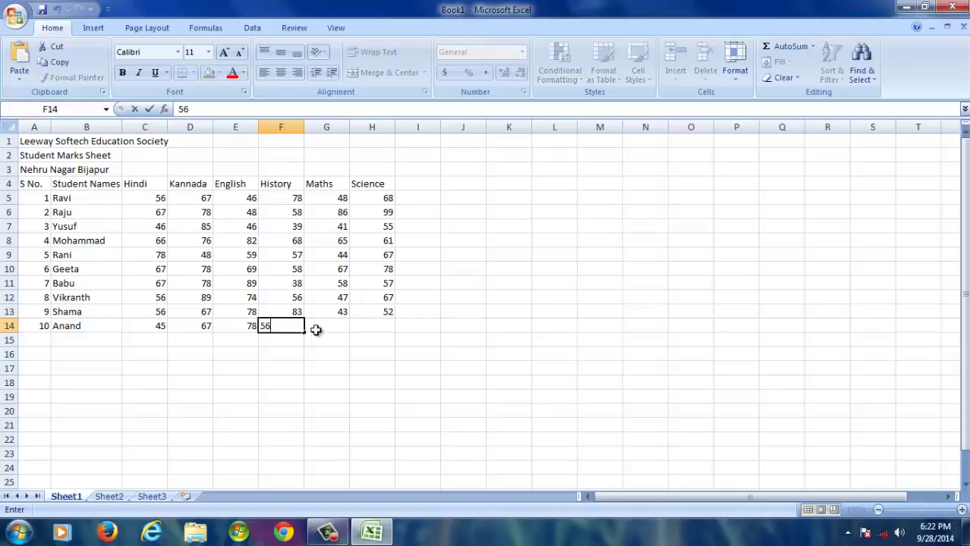
pyautogui.click(327, 326)
pyautogui.write('78')
pyautogui.click(367, 326)
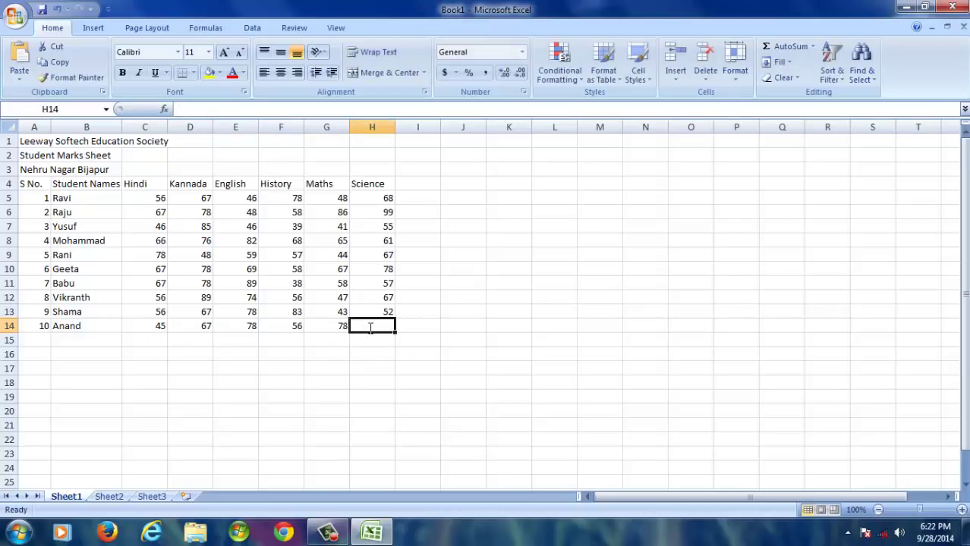
pyautogui.write('3')
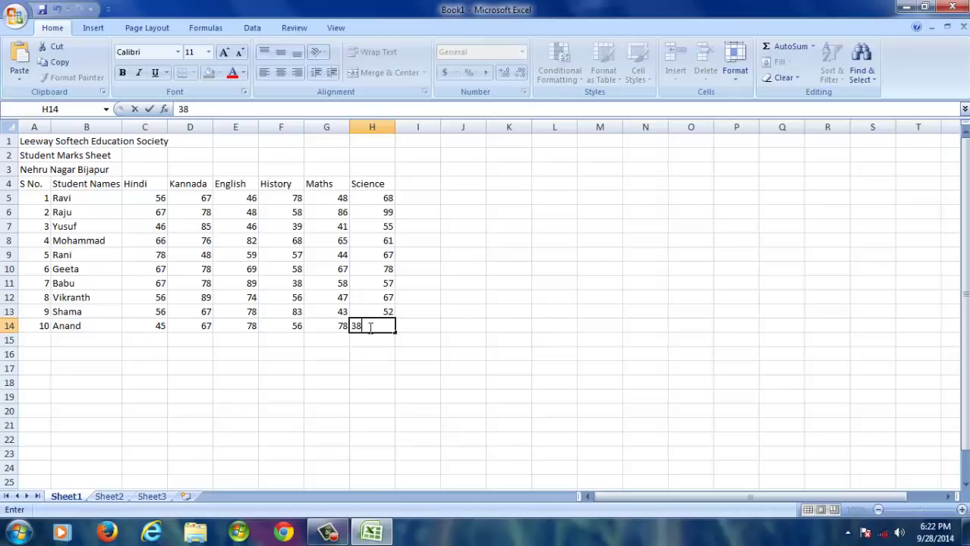
pyautogui.write('8')
pyautogui.click(370, 354)
pyautogui.click(307, 369)
pyautogui.click(216, 382)
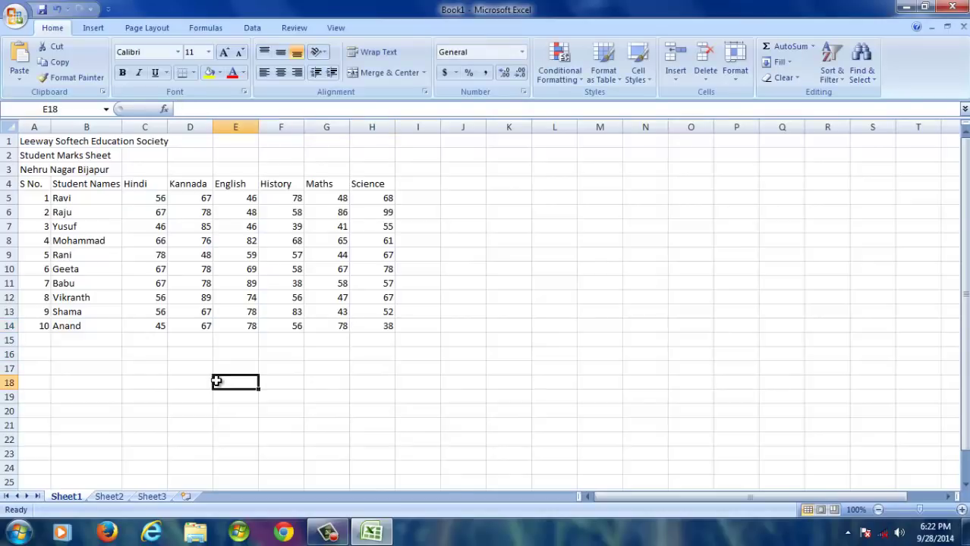
pyautogui.click(343, 382)
pyautogui.click(239, 381)
pyautogui.click(206, 269)
pyautogui.doubleClick(202, 270)
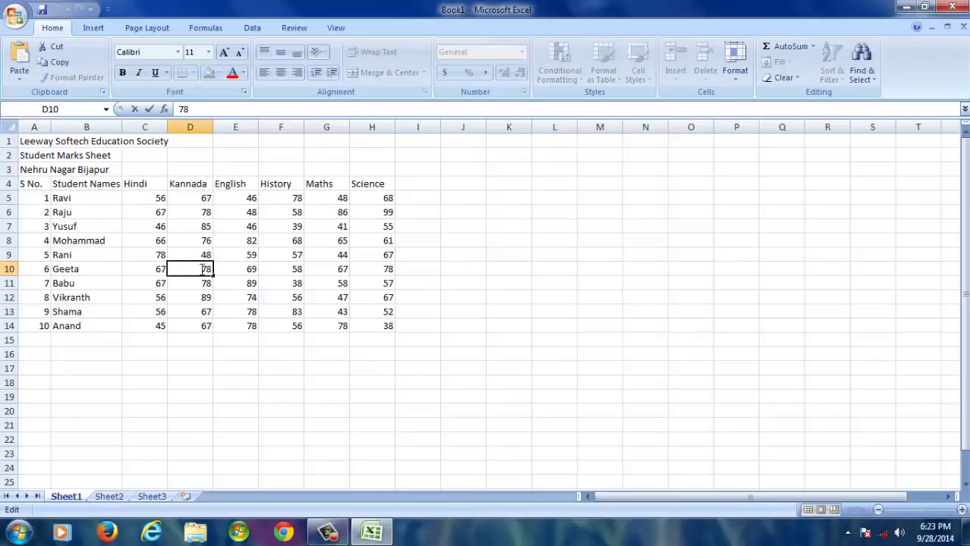
# Change the sixth student's Maths mark in G10 to 20.
pyautogui.click(337, 270)
pyautogui.doubleClick(338, 269)
pyautogui.moveTo(340, 269); pyautogui.dragTo(364, 269)
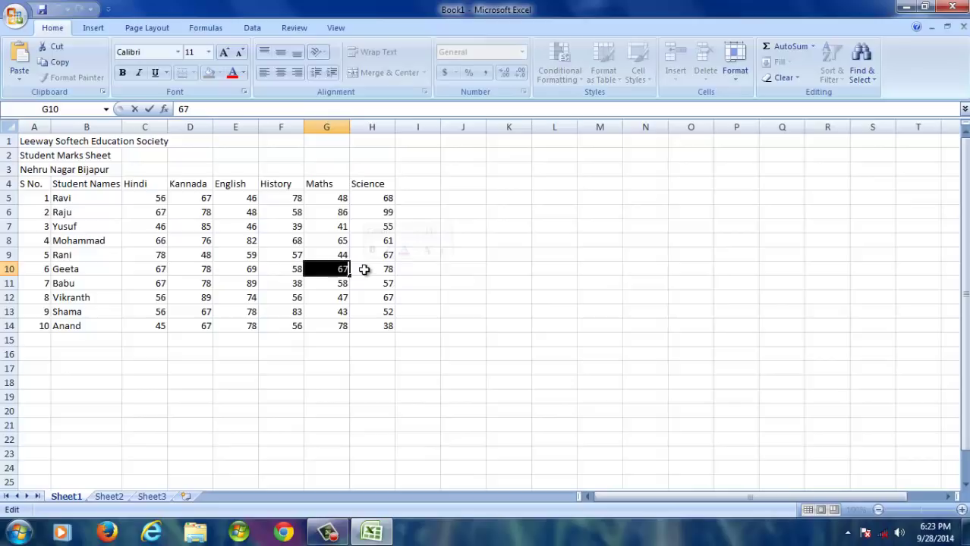
pyautogui.write('20')
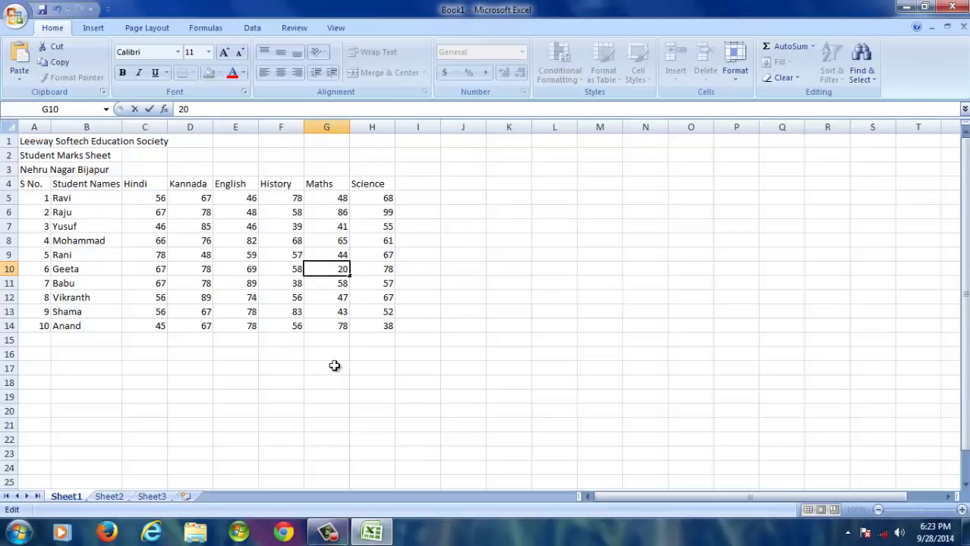
pyautogui.click(327, 380)
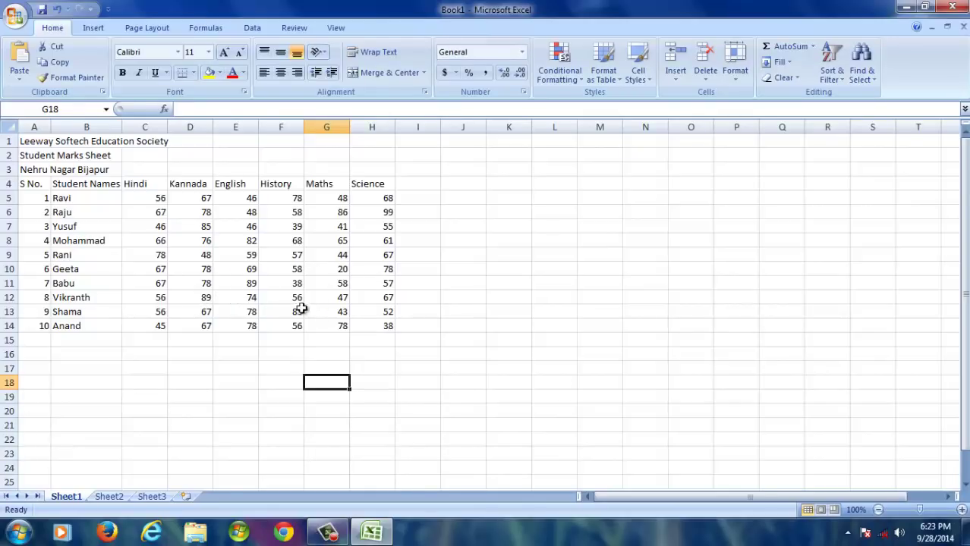
# Change the ninth student's Science mark in H13 to 24.
pyautogui.doubleClick(368, 312)
pyautogui.moveTo(373, 311); pyautogui.dragTo(415, 306)
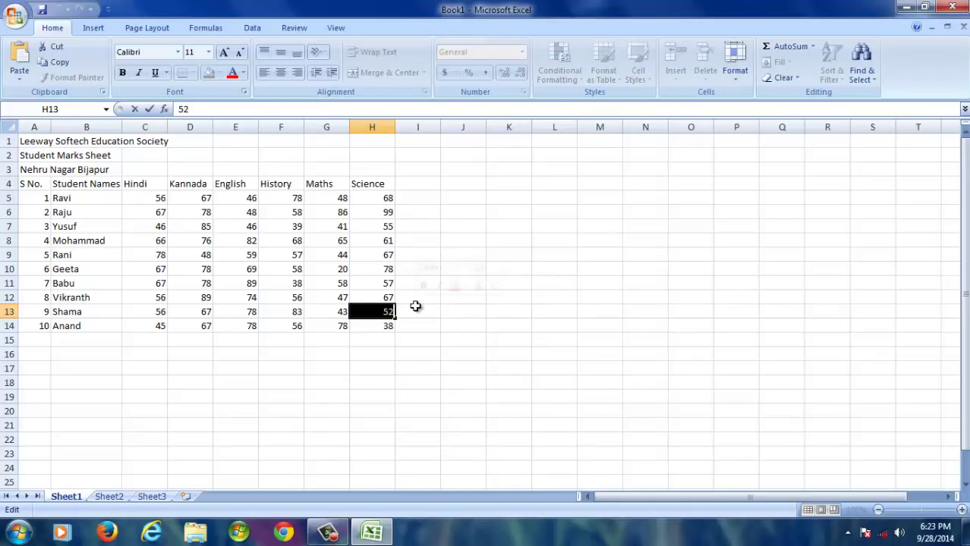
pyautogui.write('24')
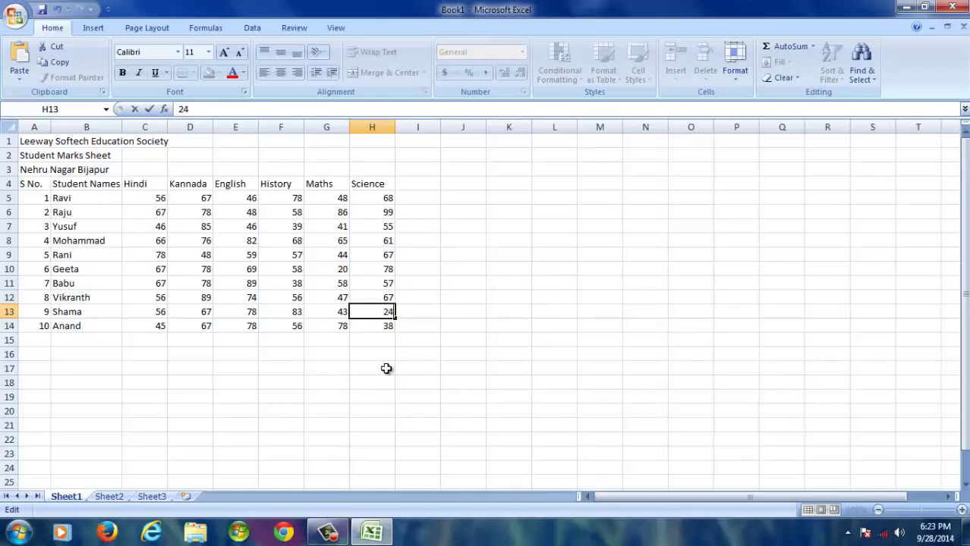
pyautogui.click(385, 369)
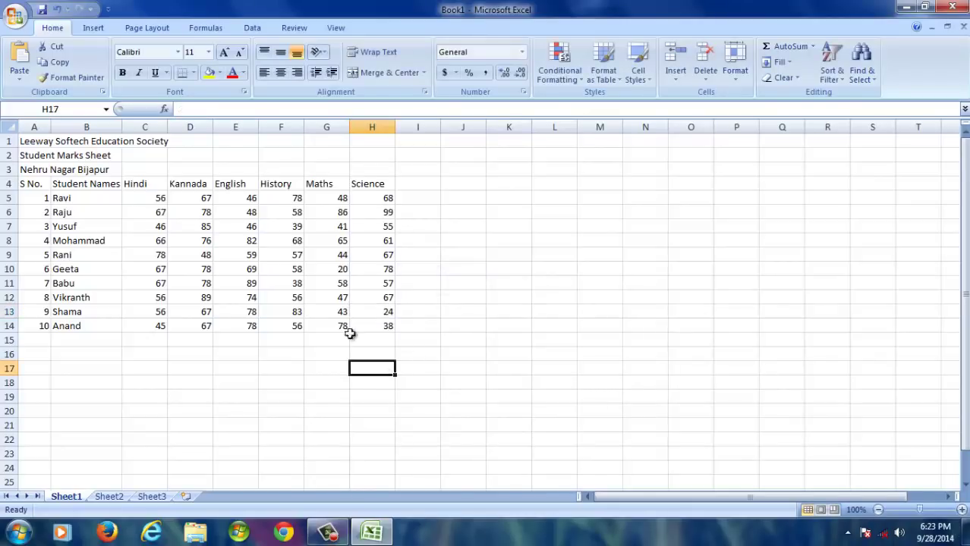
# Change the third student's English mark in E7 to 10.
pyautogui.doubleClick(245, 227)
pyautogui.doubleClick(245, 227)
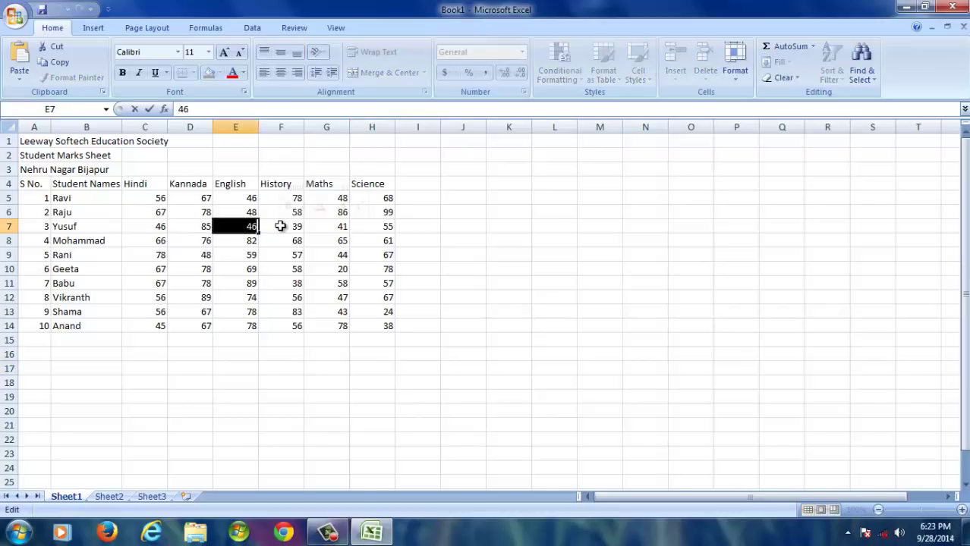
pyautogui.write('10')
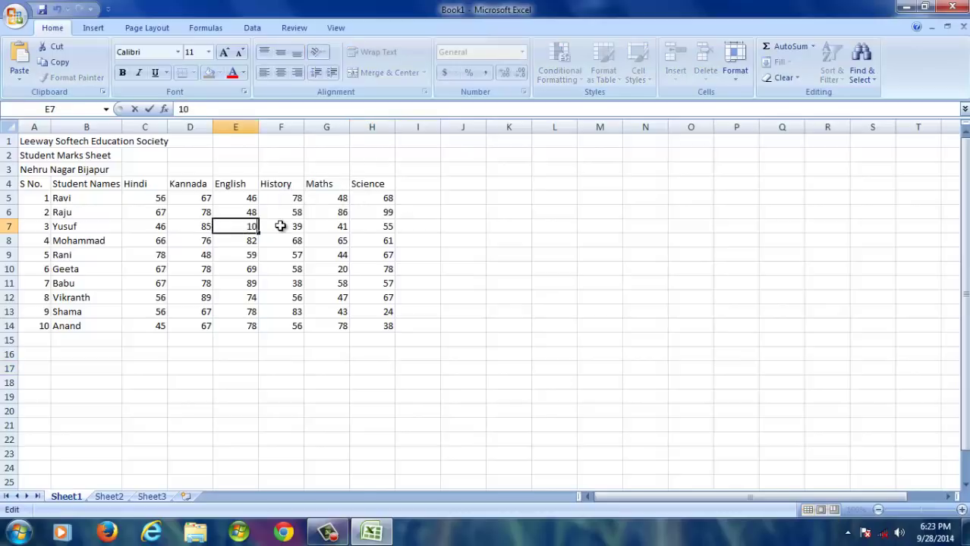
pyautogui.click(283, 407)
pyautogui.click(222, 384)
pyautogui.click(336, 384)
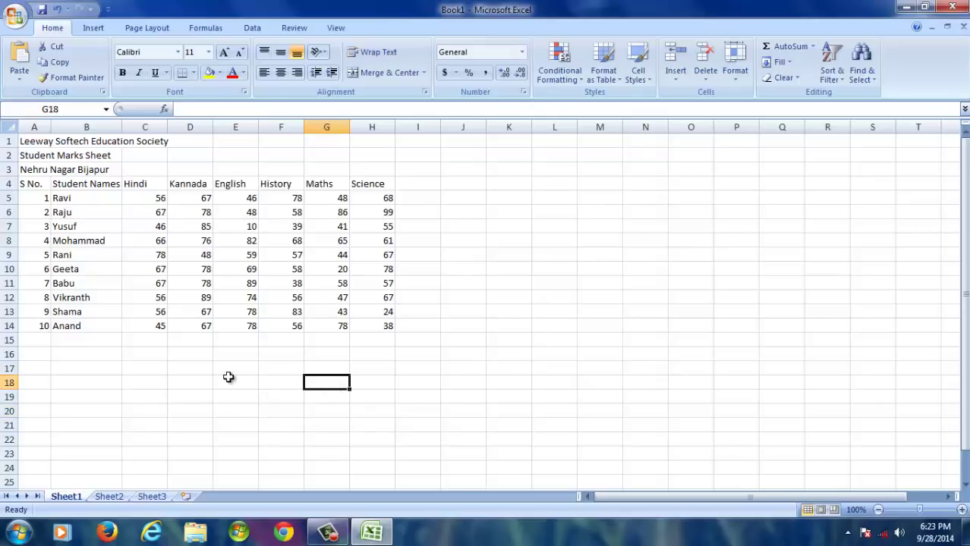
pyautogui.click(227, 377)
pyautogui.click(423, 407)
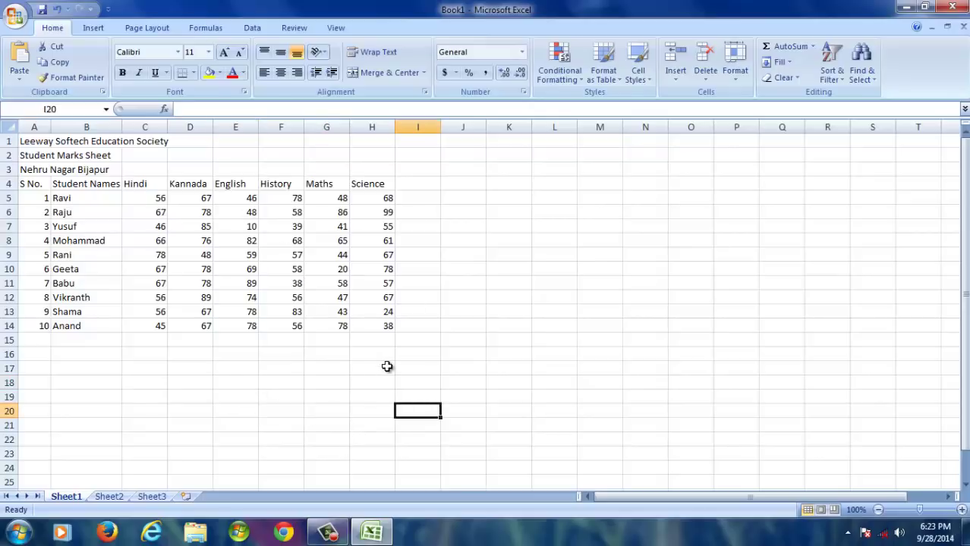
# Widen column I slightly and enter the heading Total Marks in I4.
pyautogui.moveTo(441, 129); pyautogui.dragTo(445, 130)
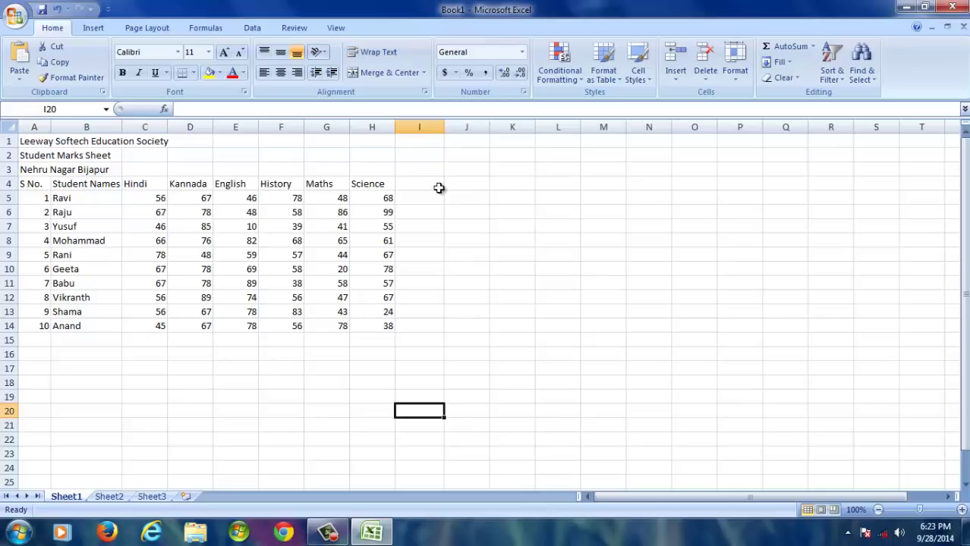
pyautogui.doubleClick(426, 186)
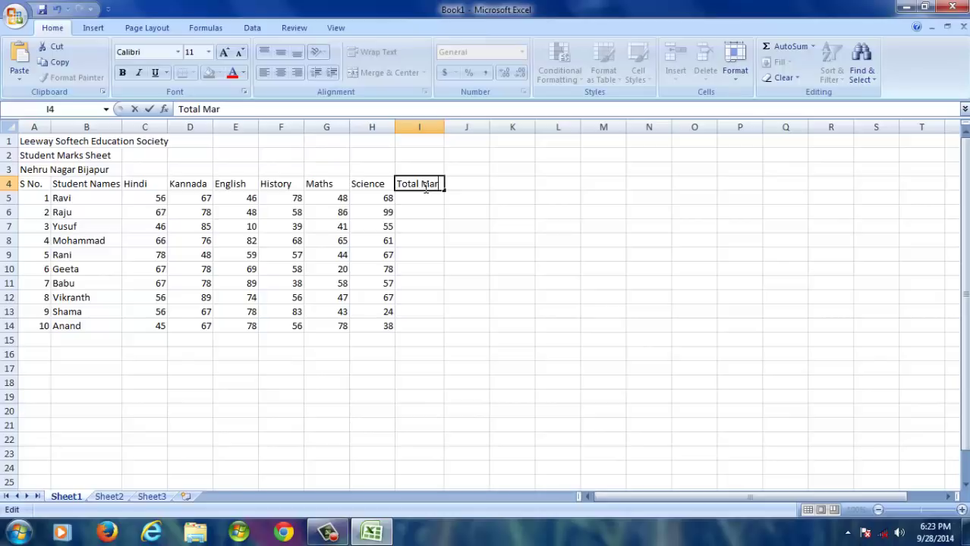
pyautogui.click(422, 255)
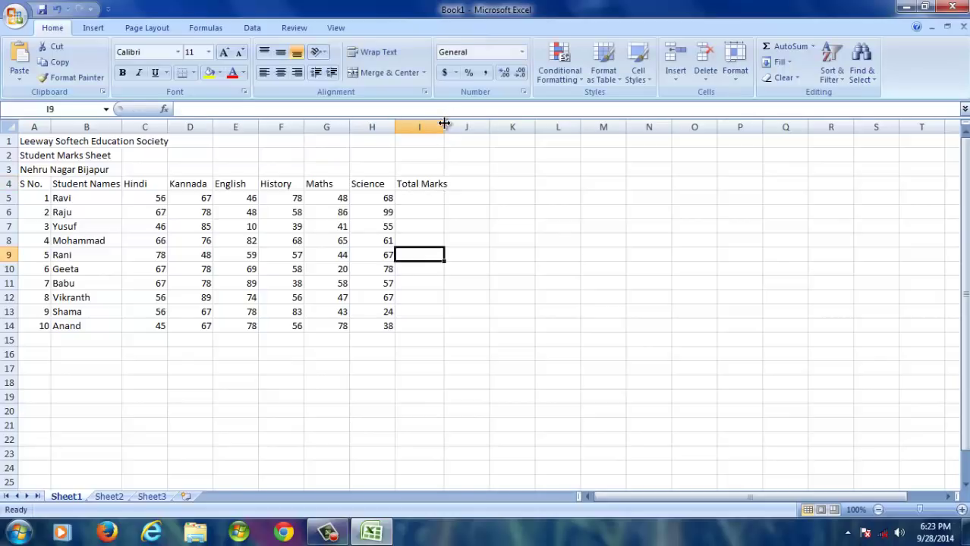
# Widen columns I and J to fit their headings and enter Percentage in J4.
pyautogui.moveTo(443, 127); pyautogui.dragTo(506, 129)
pyautogui.doubleClick(491, 182)
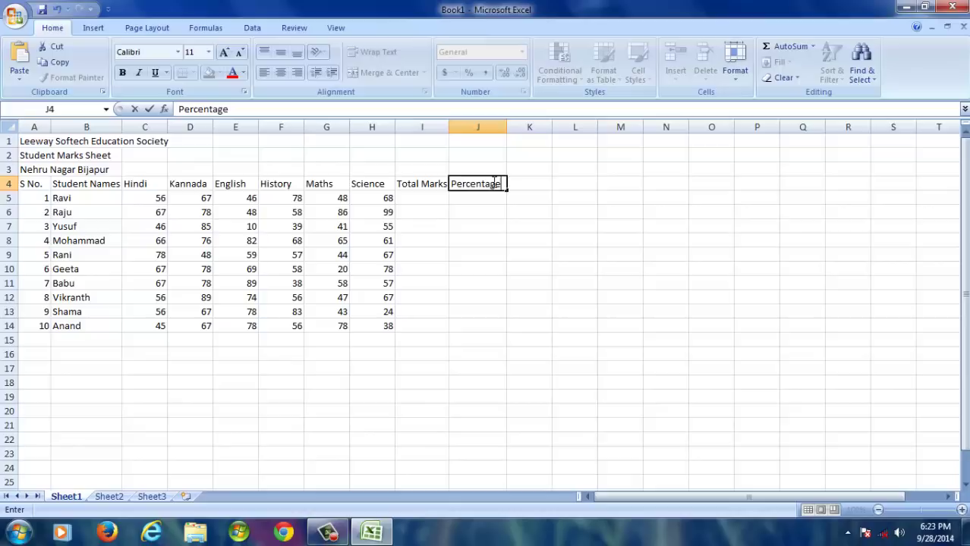
pyautogui.click(497, 227)
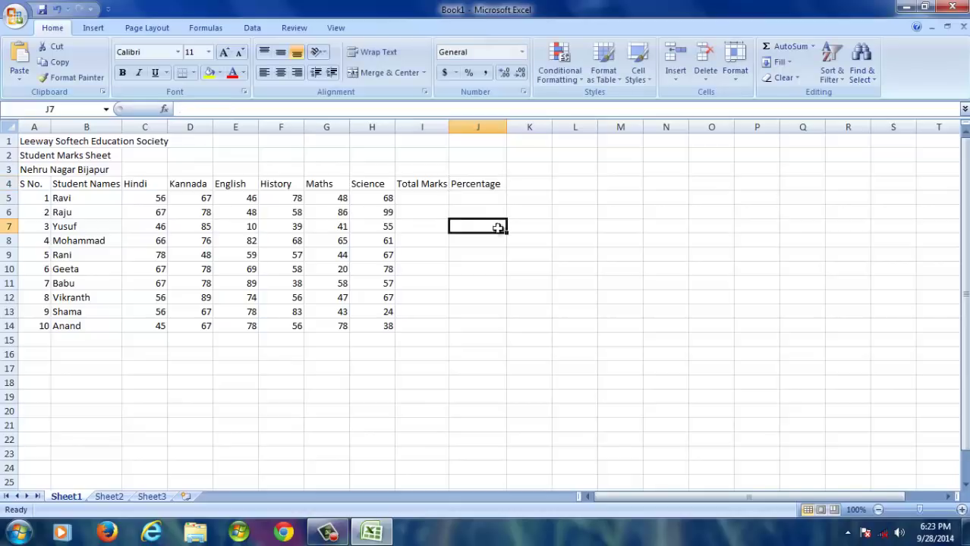
pyautogui.click(511, 296)
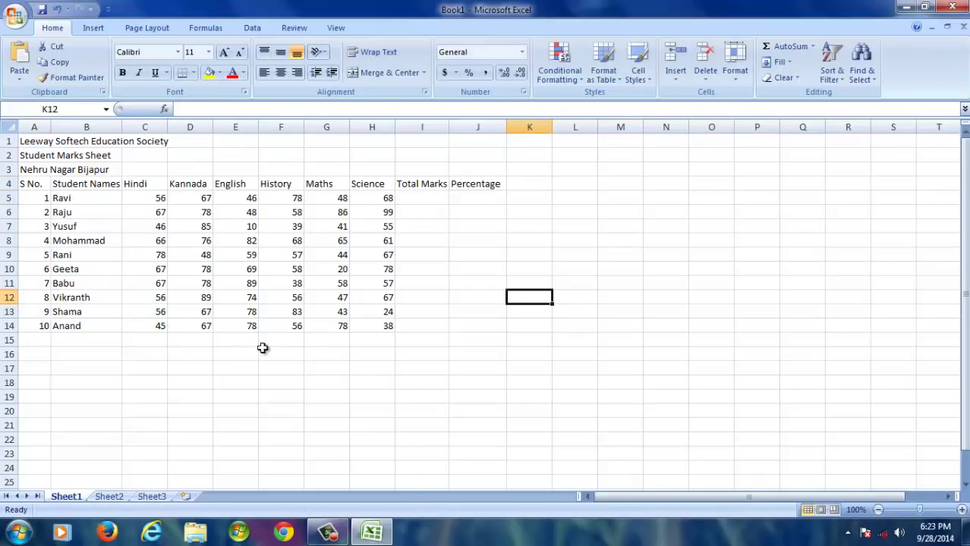
pyautogui.click(422, 356)
pyautogui.click(509, 366)
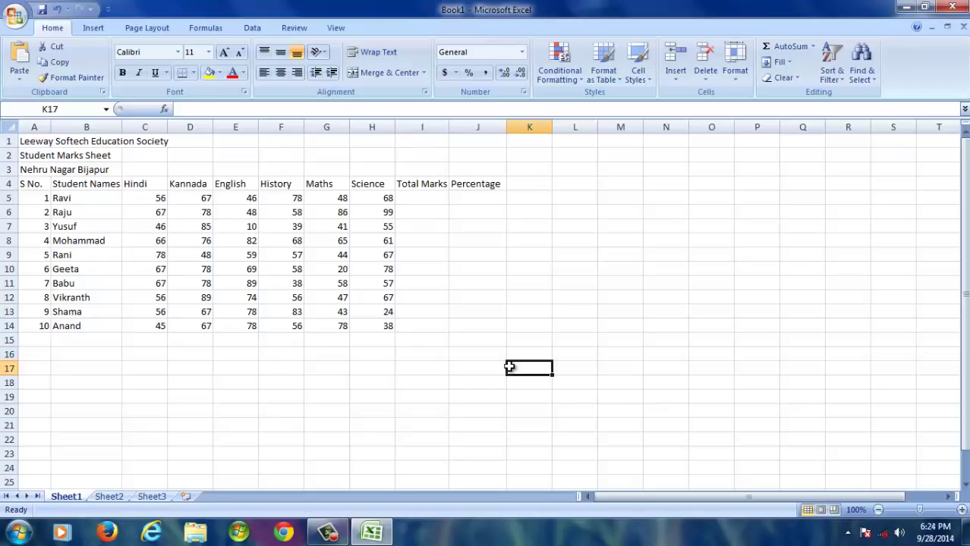
pyautogui.click(452, 366)
pyautogui.click(426, 365)
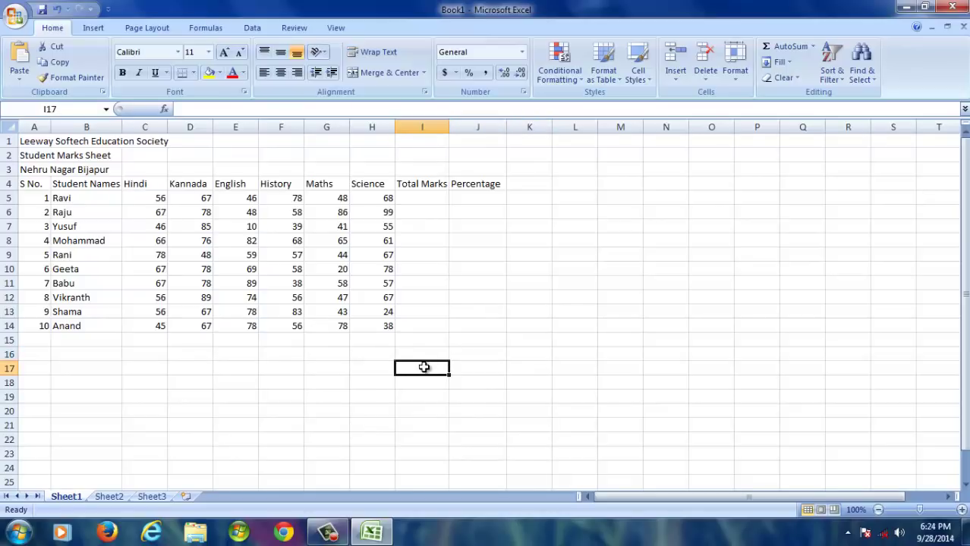
pyautogui.click(365, 381)
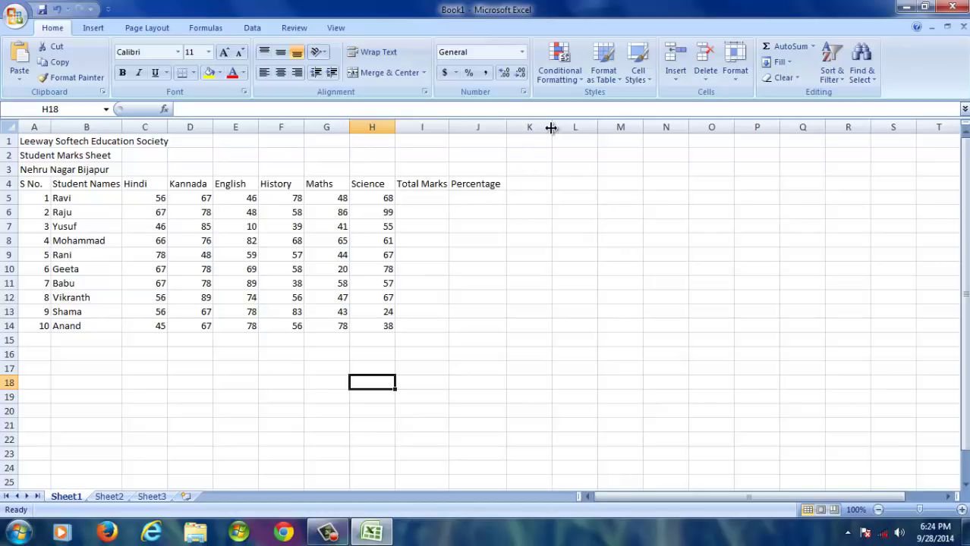
# Widen column K and enter the heading Results in K4.
pyautogui.moveTo(552, 126); pyautogui.dragTo(567, 126)
pyautogui.doubleClick(537, 184)
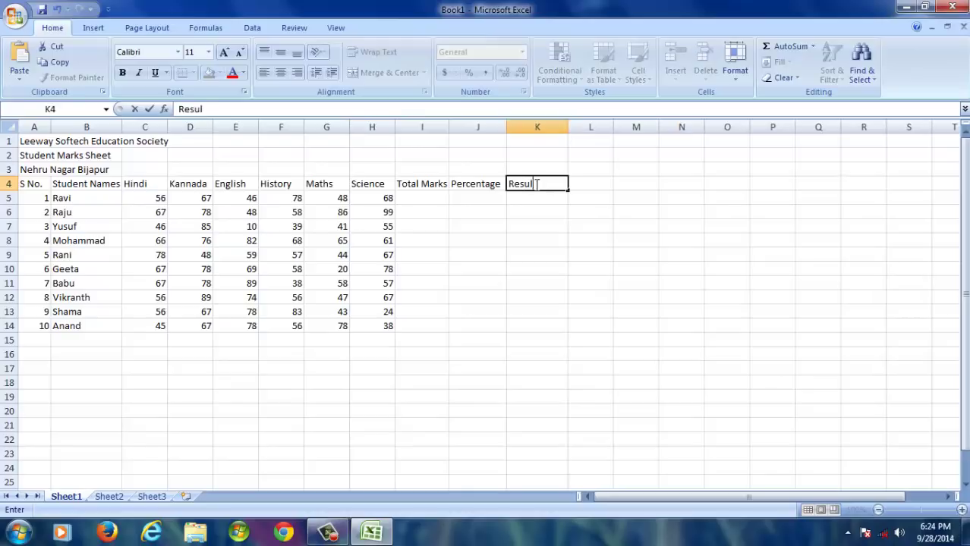
pyautogui.click(536, 266)
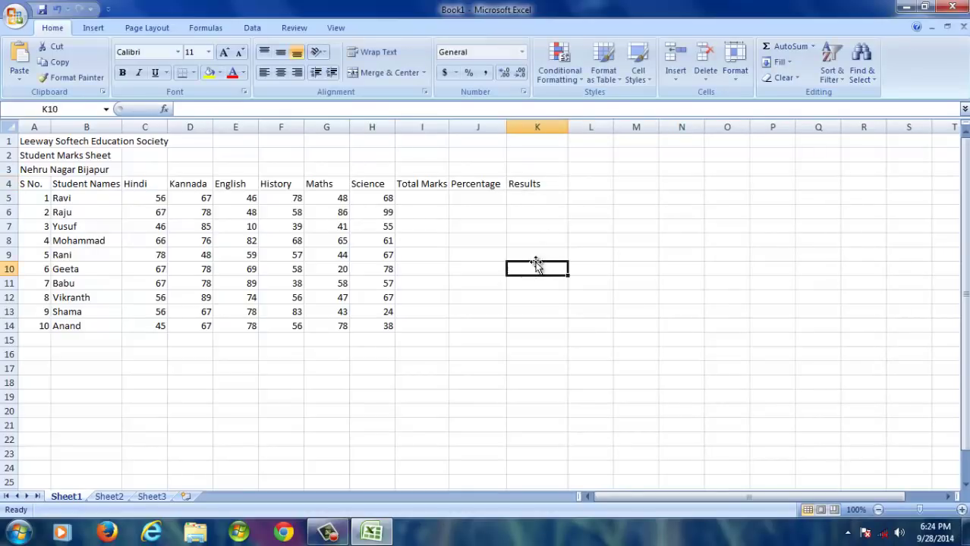
pyautogui.click(504, 327)
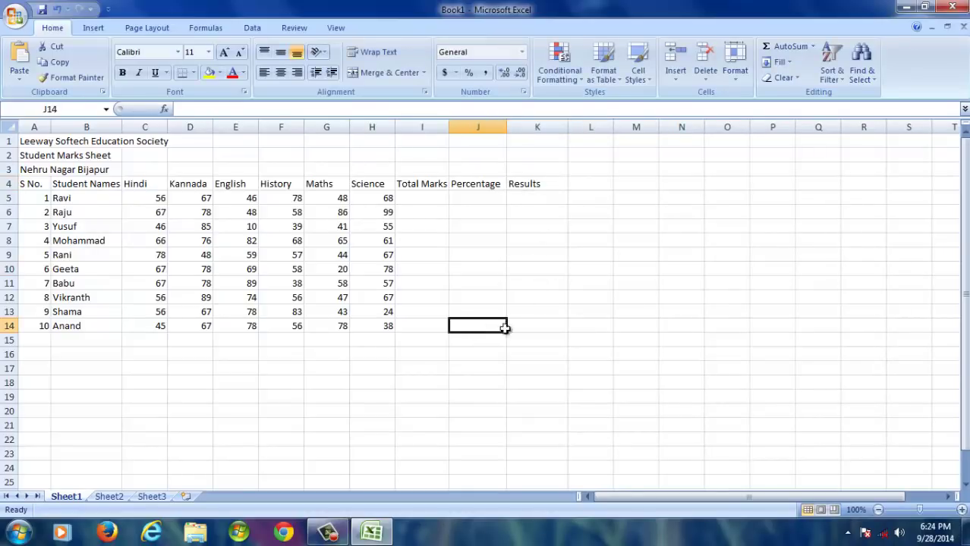
pyautogui.click(533, 238)
pyautogui.click(495, 296)
pyautogui.click(540, 241)
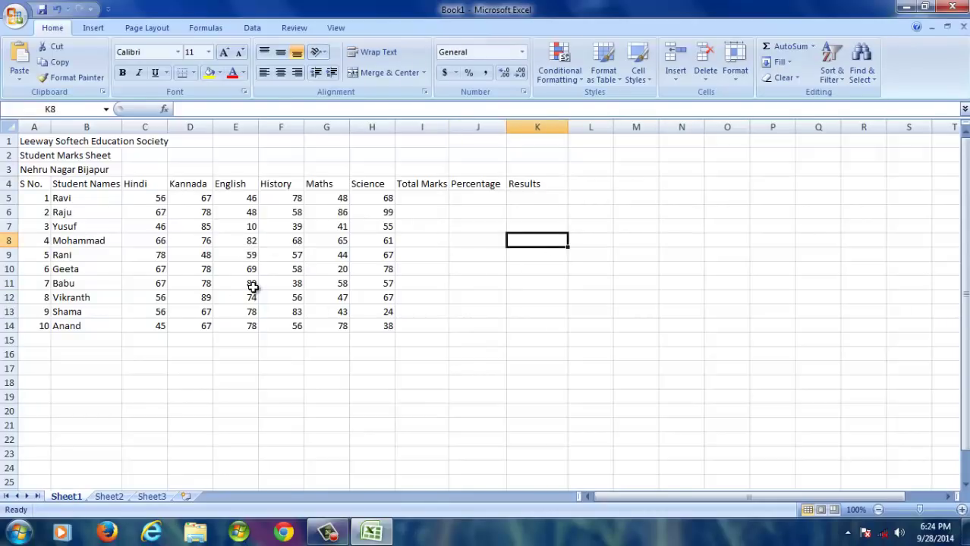
pyautogui.click(385, 385)
pyautogui.click(191, 384)
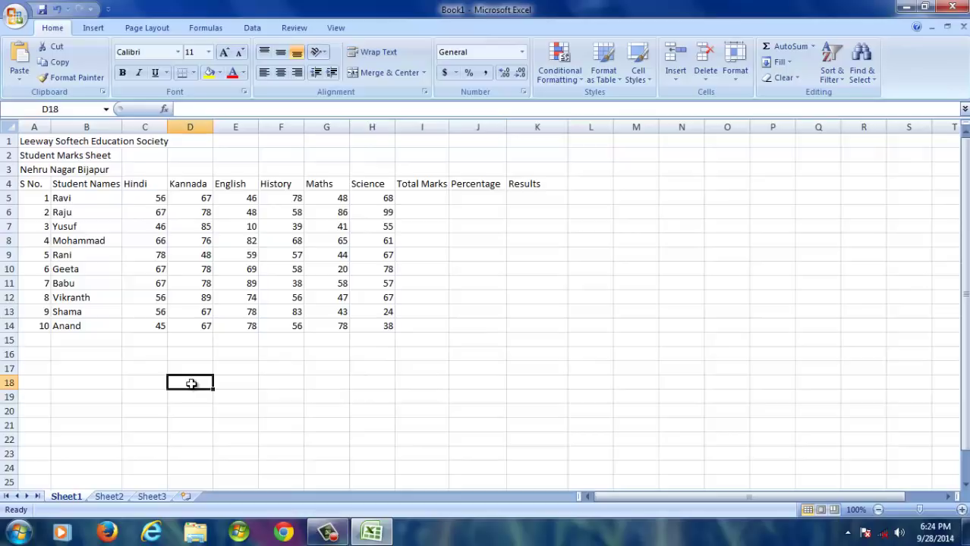
pyautogui.click(415, 380)
pyautogui.click(355, 373)
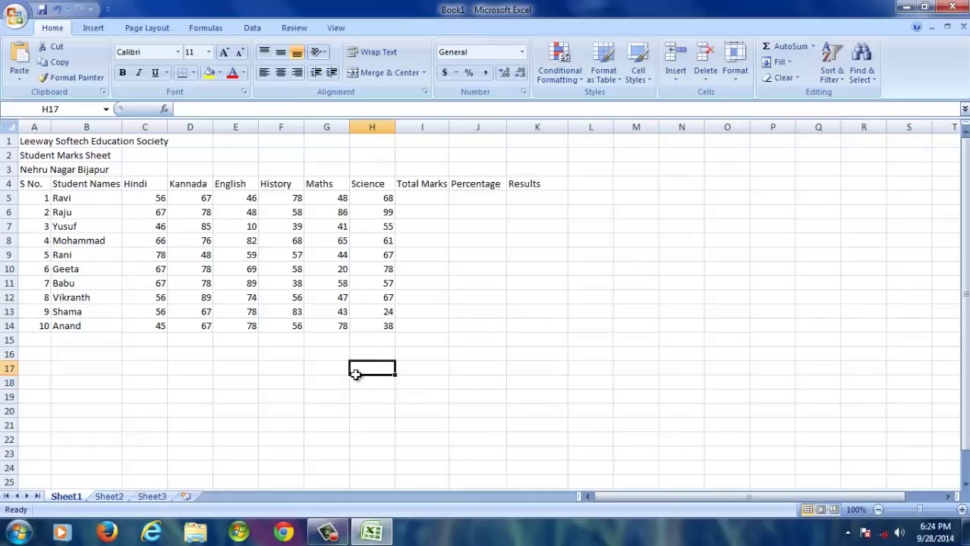
pyautogui.click(301, 379)
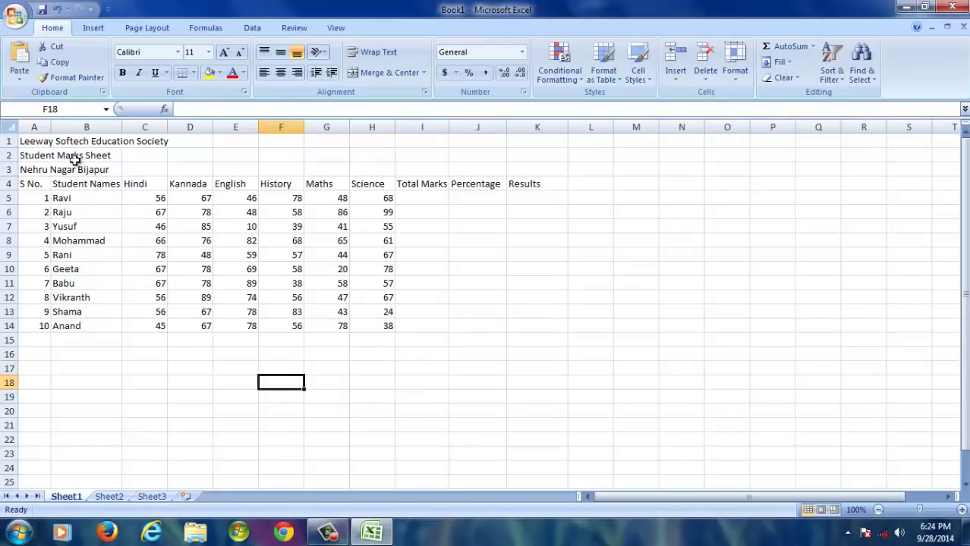
# Format the range A4:K14 as a table with headers, using the blue Light style with banded rows and full gridlines.
pyautogui.click(28, 184)
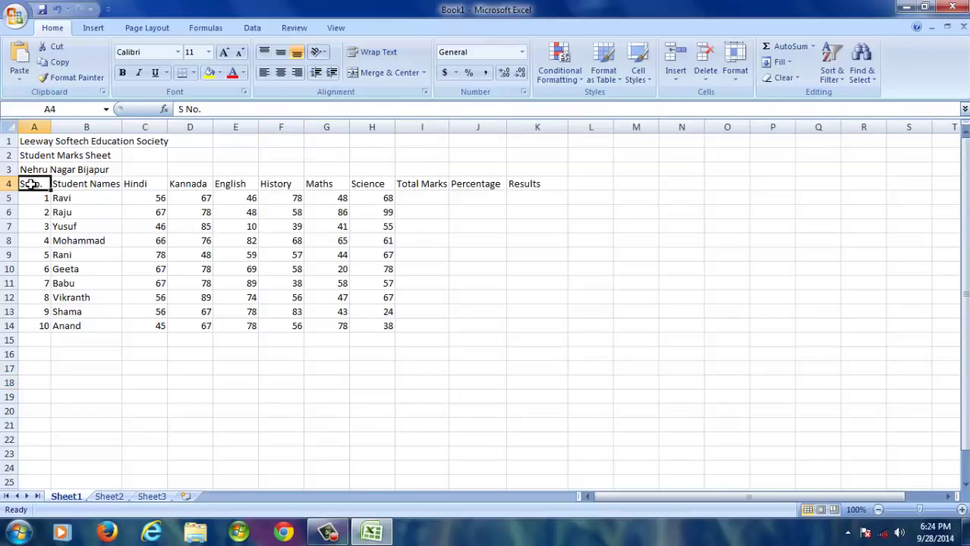
pyautogui.moveTo(30, 184); pyautogui.dragTo(566, 329)
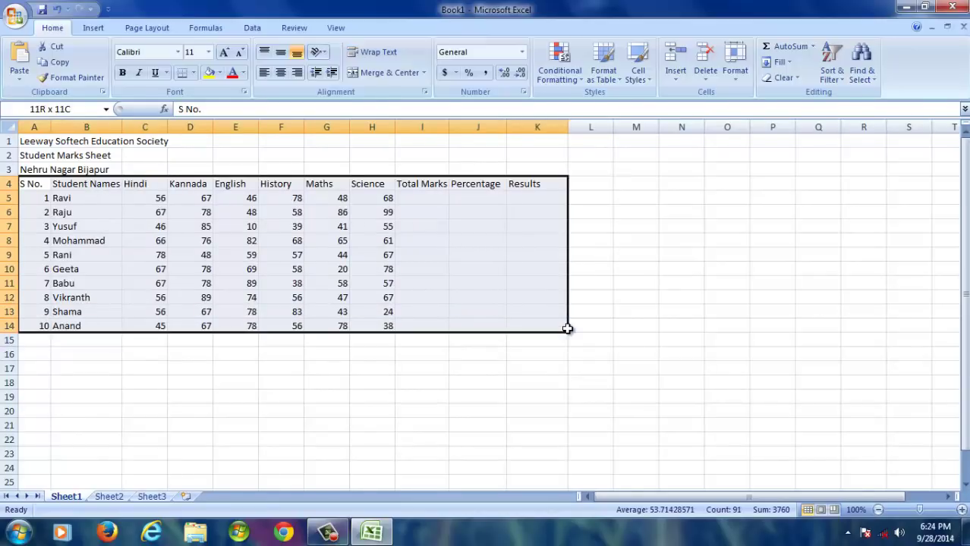
pyautogui.moveTo(567, 328); pyautogui.dragTo(568, 330)
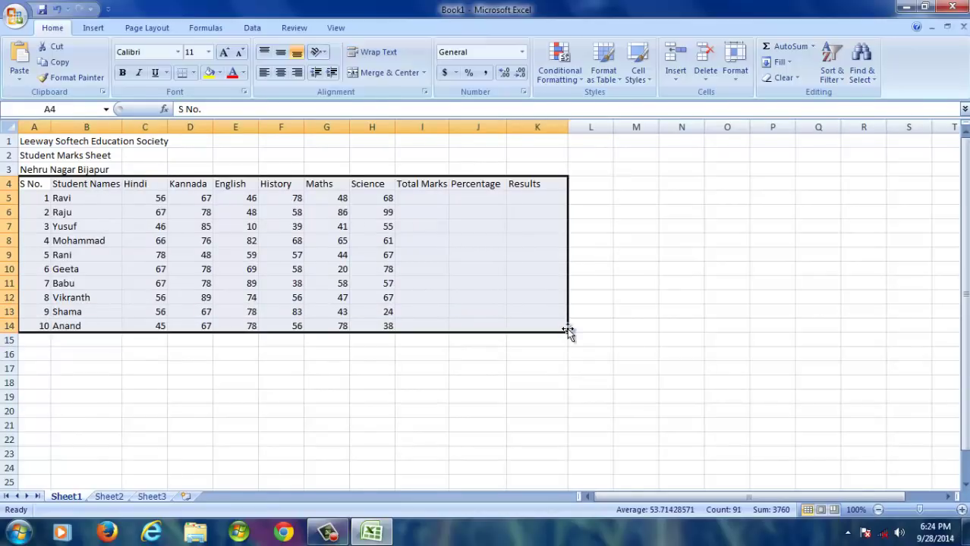
pyautogui.click(605, 73)
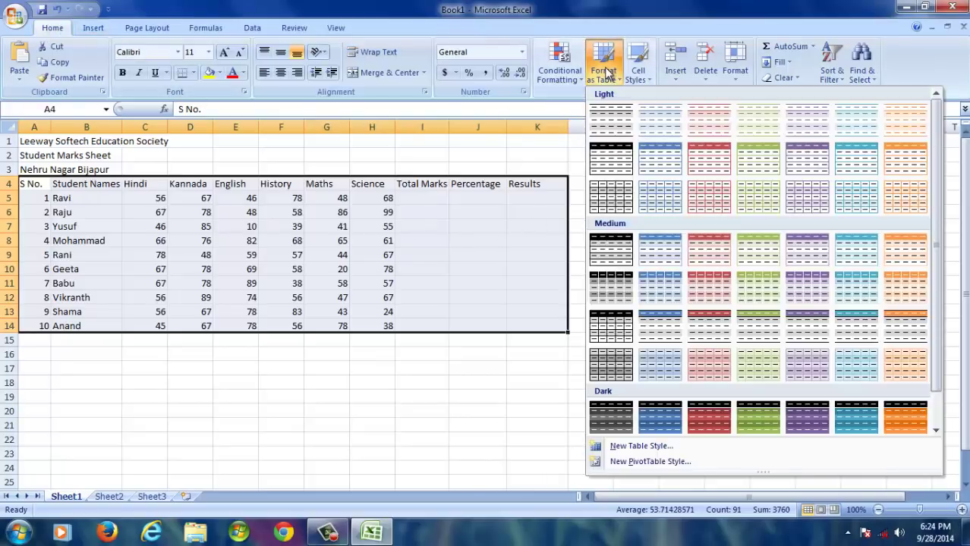
pyautogui.click(666, 198)
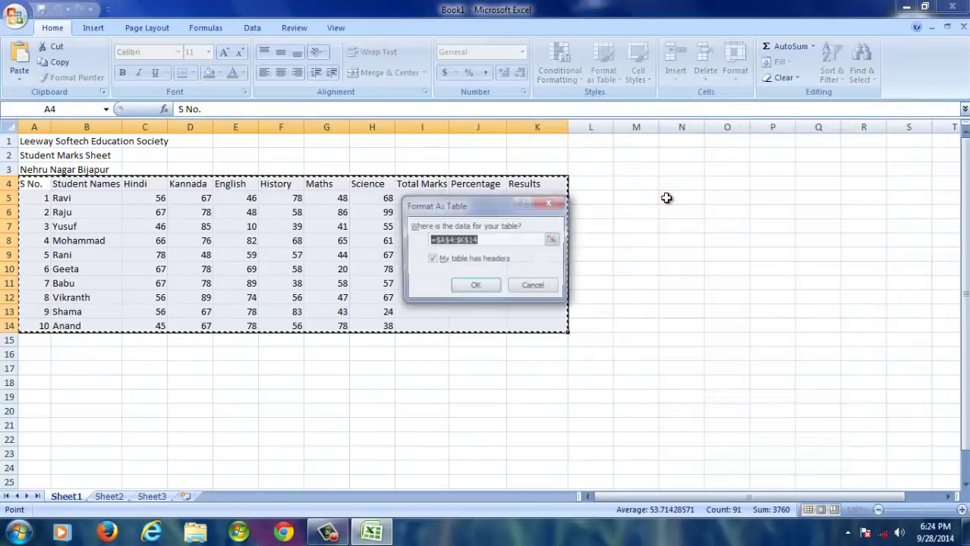
pyautogui.click(478, 287)
pyautogui.click(416, 384)
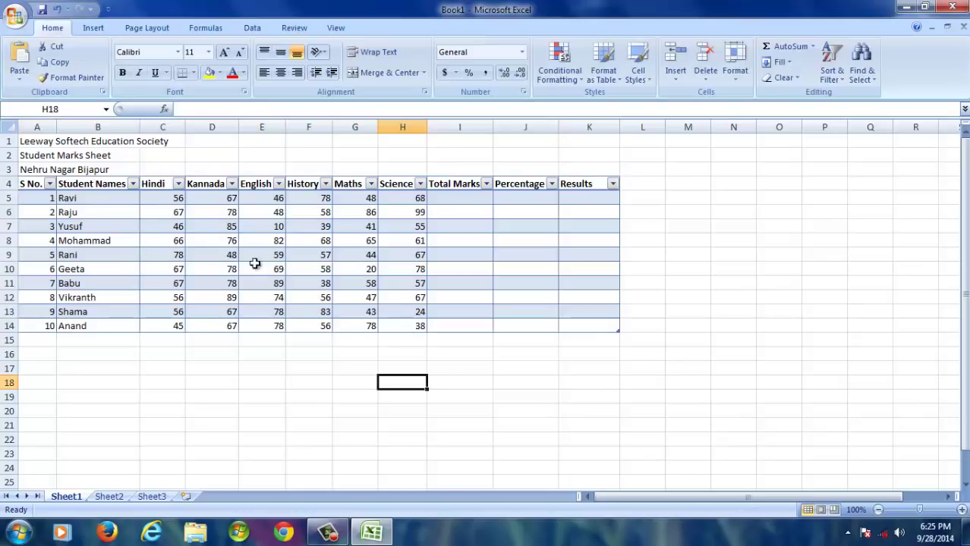
# Merge and center the title Leeway Softech Education Society across A1:K1.
pyautogui.click(35, 141)
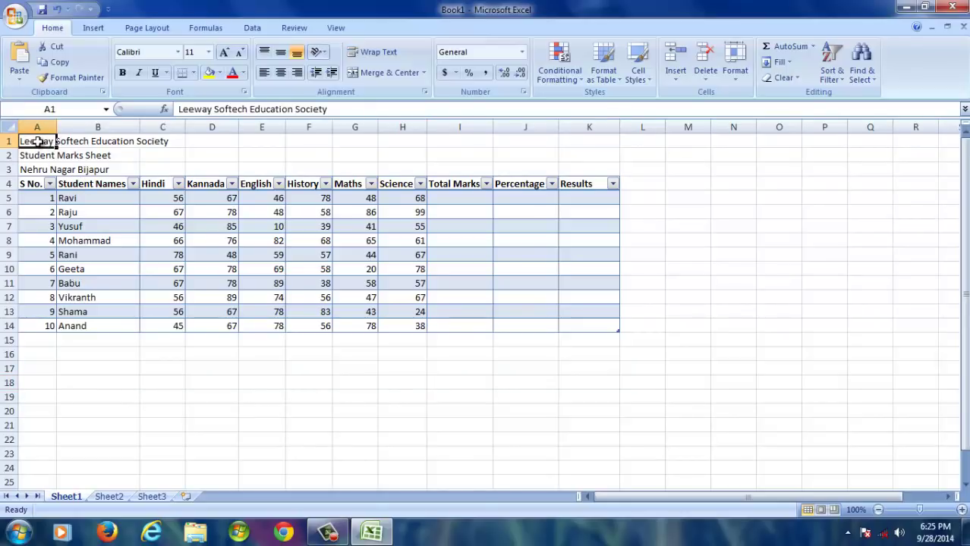
pyautogui.moveTo(40, 141); pyautogui.dragTo(589, 146)
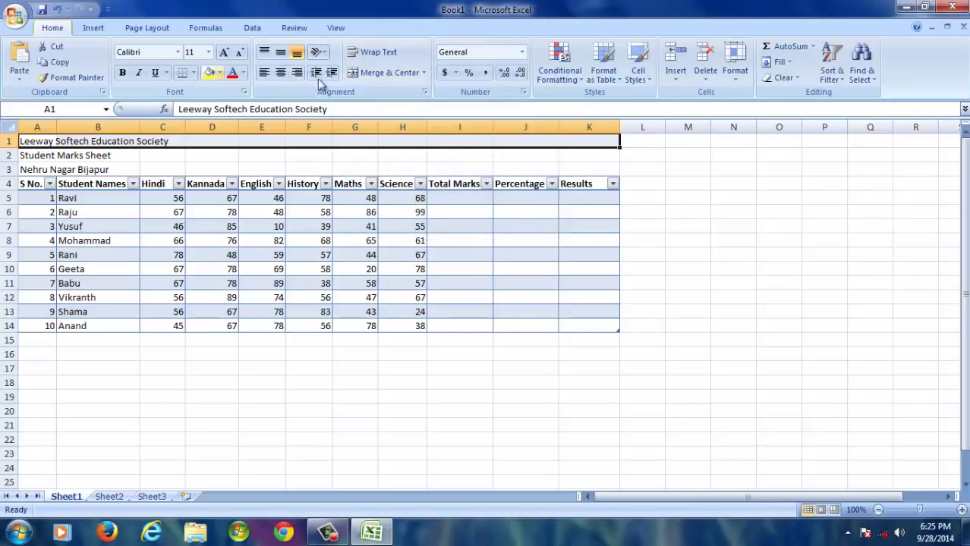
pyautogui.click(389, 73)
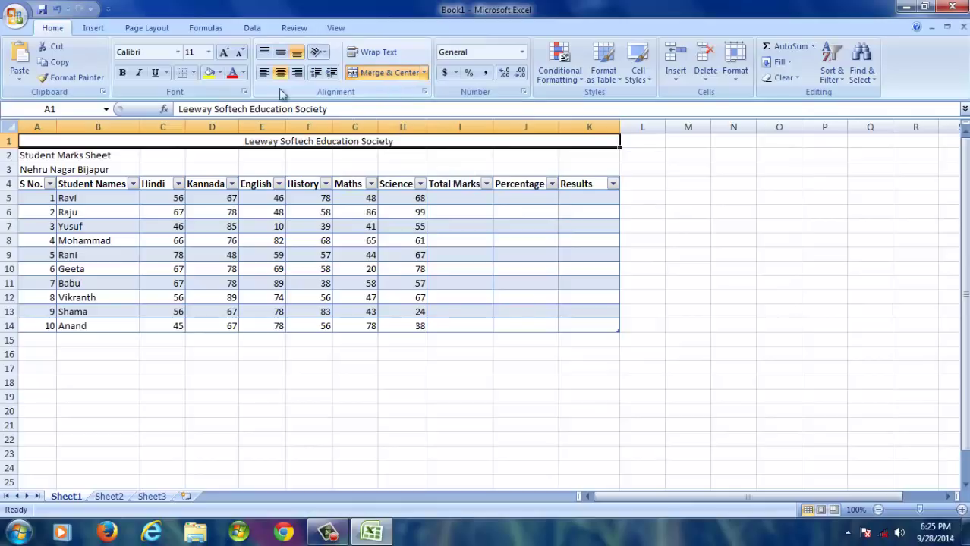
# Increase the font size of the merged title in row 1 to 20 and make it bold and italic.
pyautogui.click(225, 53)
pyautogui.click(225, 53)
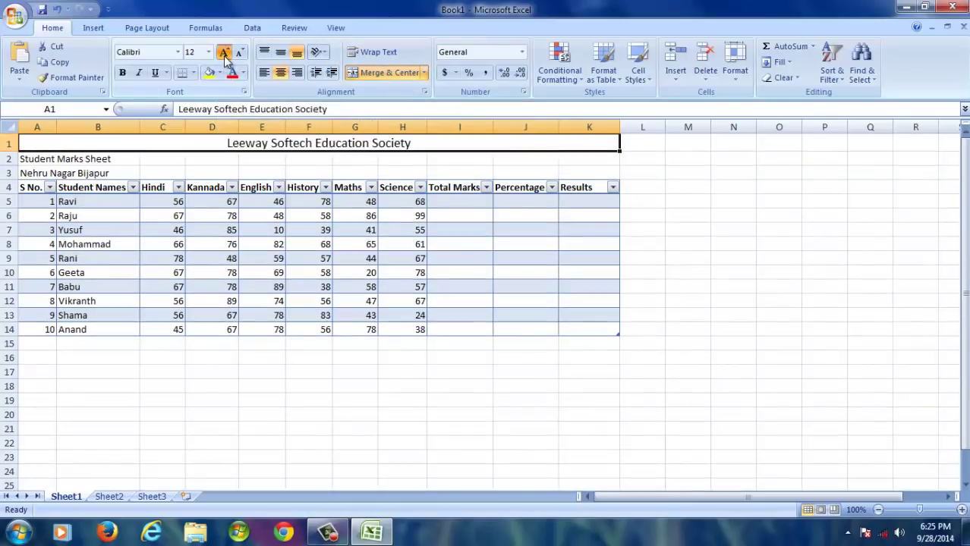
pyautogui.click(225, 53)
pyautogui.click(225, 53)
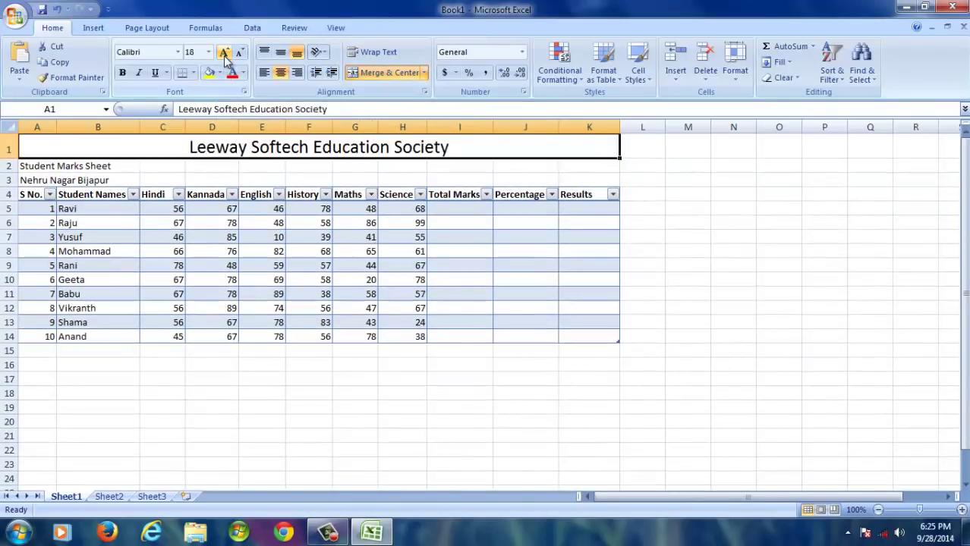
pyautogui.click(122, 72)
pyautogui.click(139, 75)
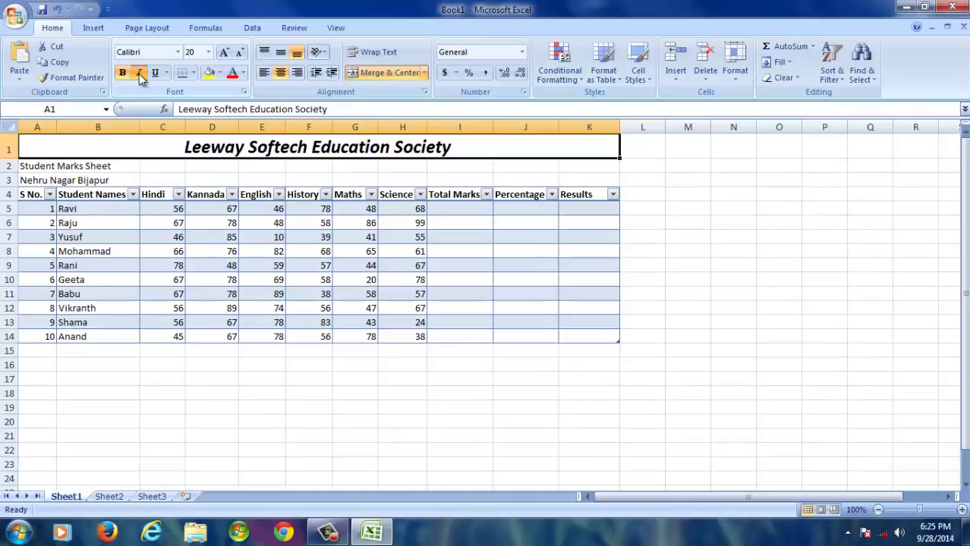
# Set the font color of the merged title in row 1 to a lighter blue theme shade.
pyautogui.click(243, 73)
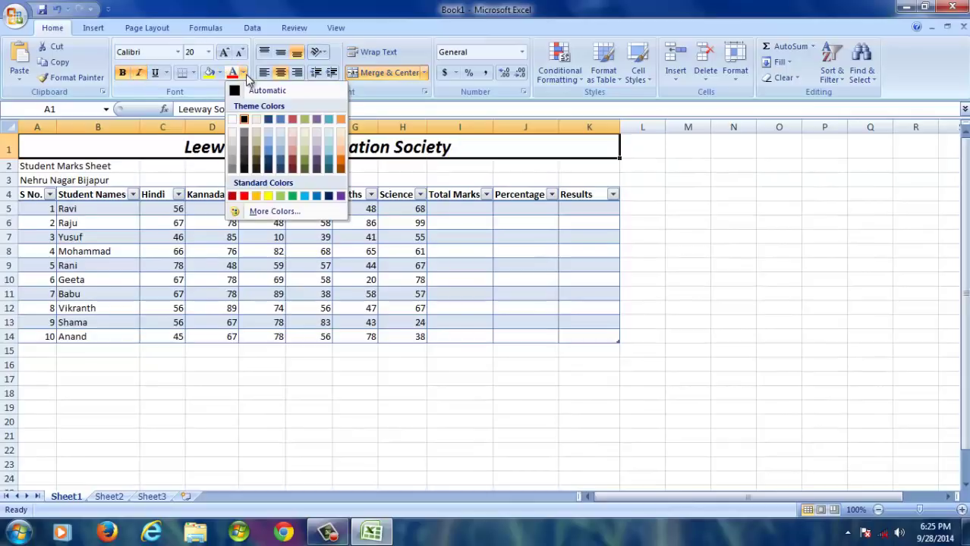
pyautogui.click(269, 148)
pyautogui.click(127, 378)
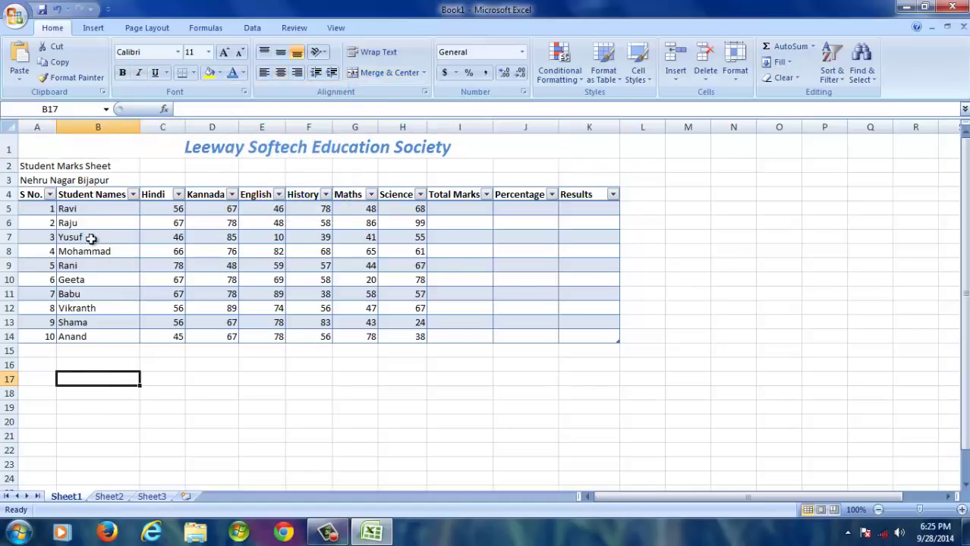
# Merge and center the subtitle Student Marks Sheet across A2:K2.
pyautogui.click(33, 166)
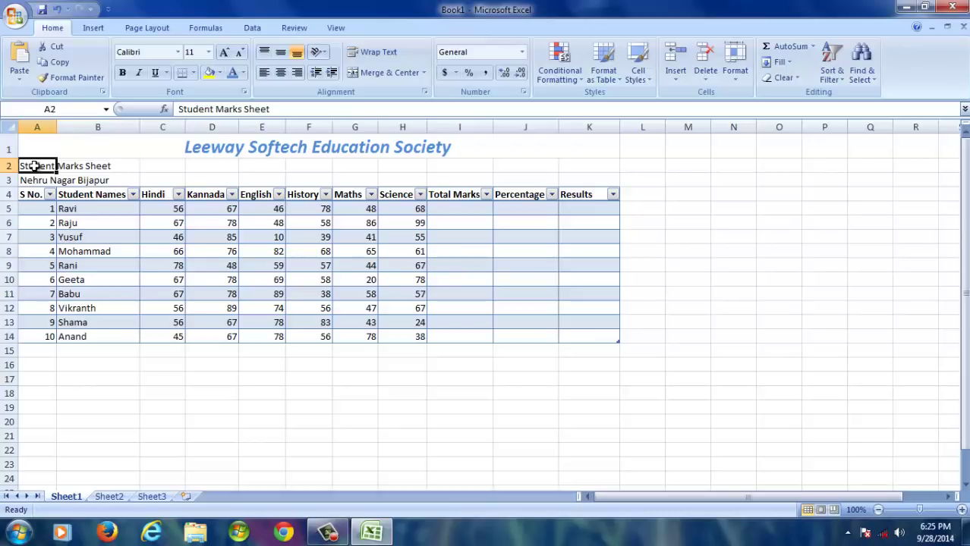
pyautogui.moveTo(43, 167); pyautogui.dragTo(590, 165)
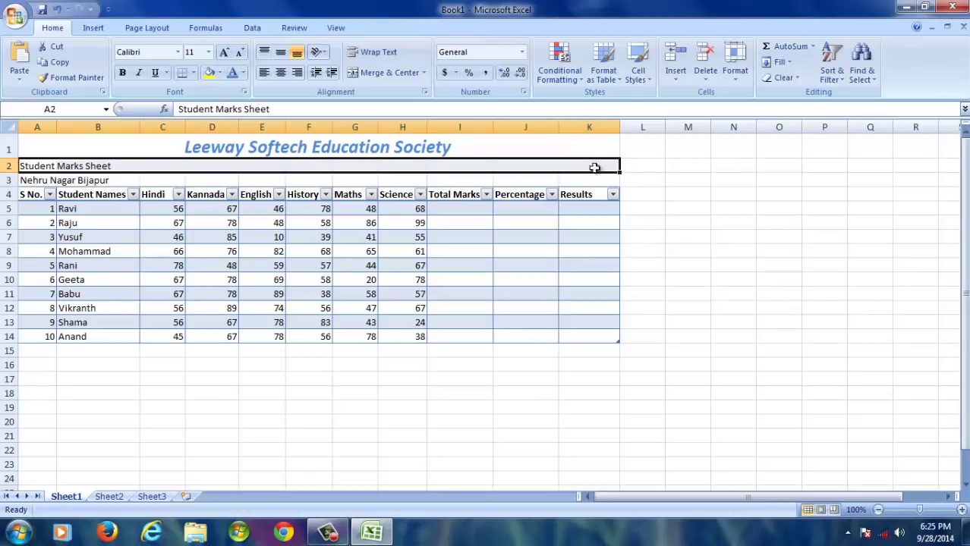
pyautogui.click(375, 72)
# Format the merged Student Marks Sheet subtitle at font size 16, bold and italic, in a dark blue theme color.
pyautogui.click(224, 53)
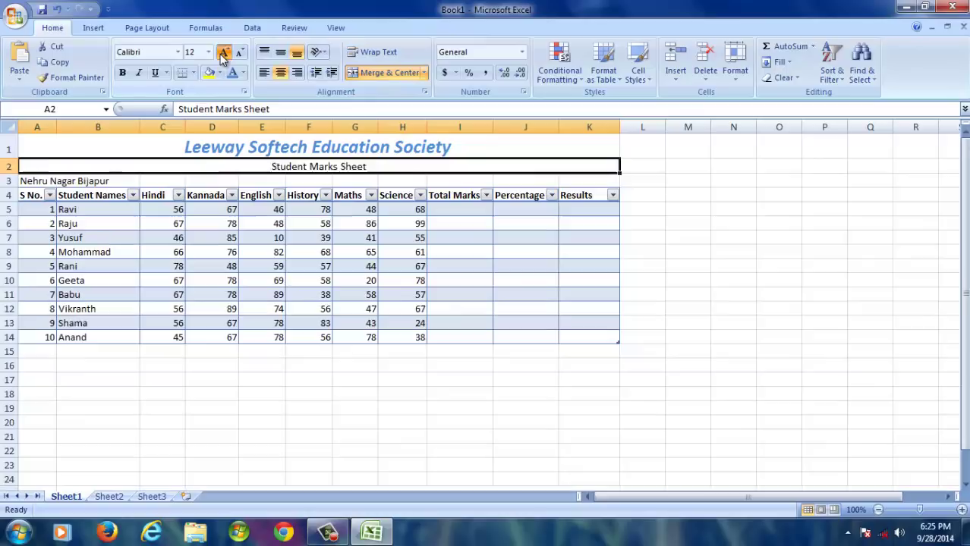
pyautogui.click(224, 54)
pyautogui.click(224, 53)
pyautogui.click(122, 72)
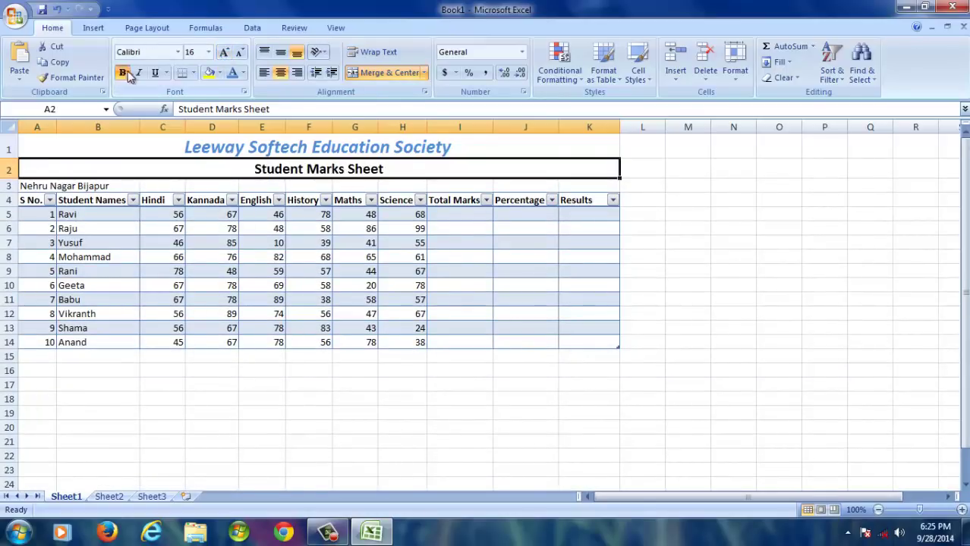
pyautogui.click(138, 72)
pyautogui.click(243, 73)
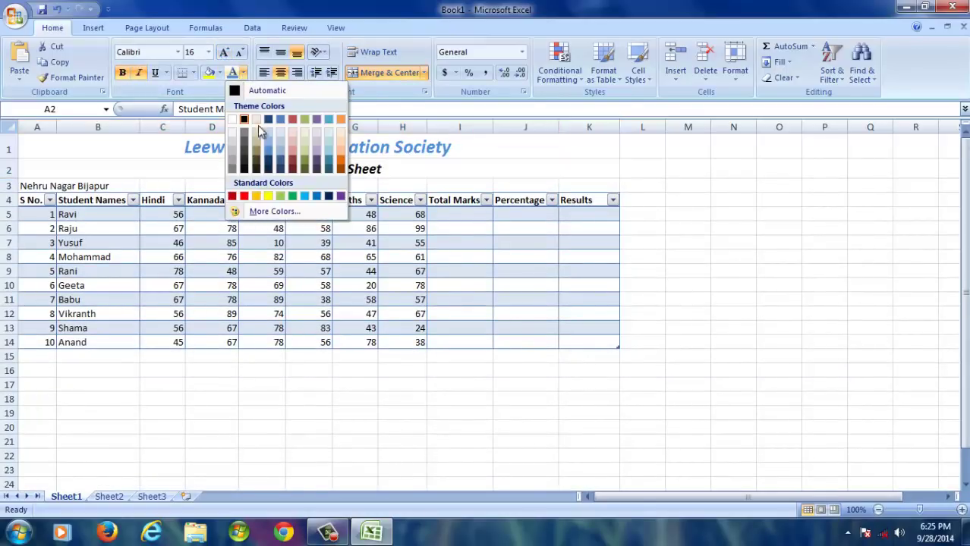
pyautogui.click(269, 159)
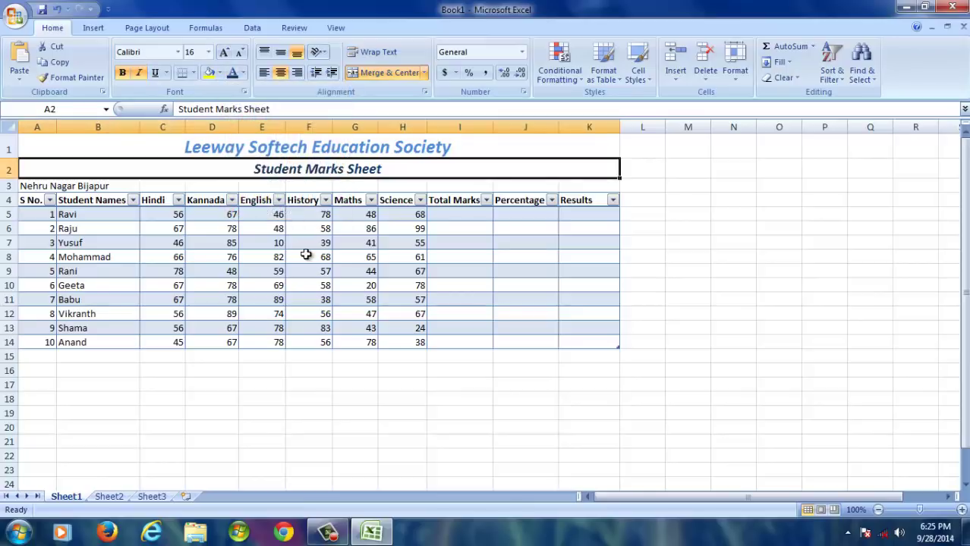
pyautogui.click(307, 408)
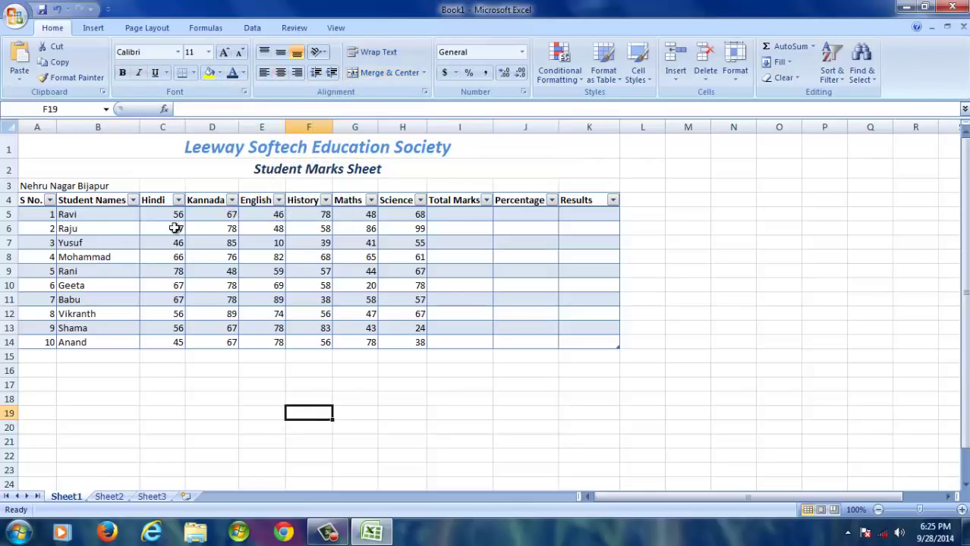
# Merge and center the Nehru Nagar Bijapur line across A3:K3.
pyautogui.click(28, 187)
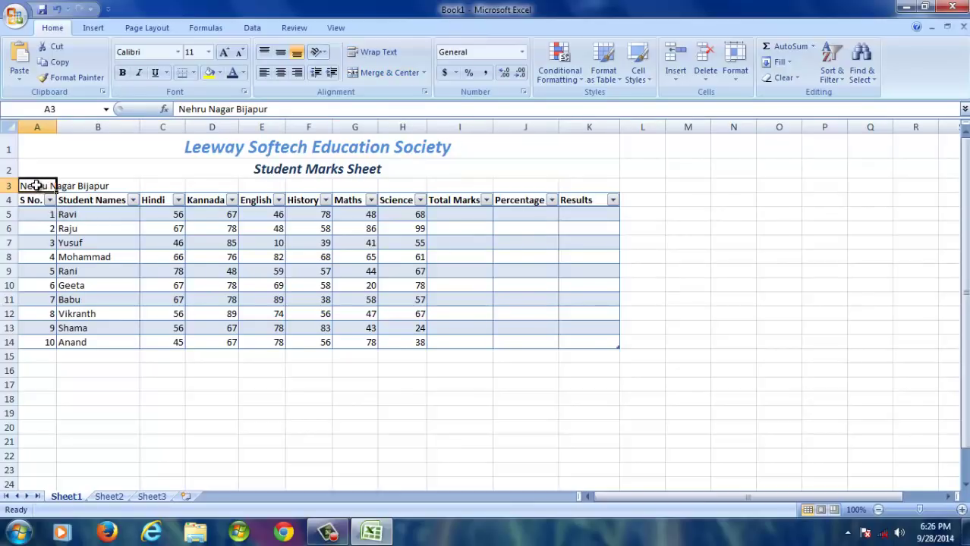
pyautogui.moveTo(43, 186); pyautogui.dragTo(567, 185)
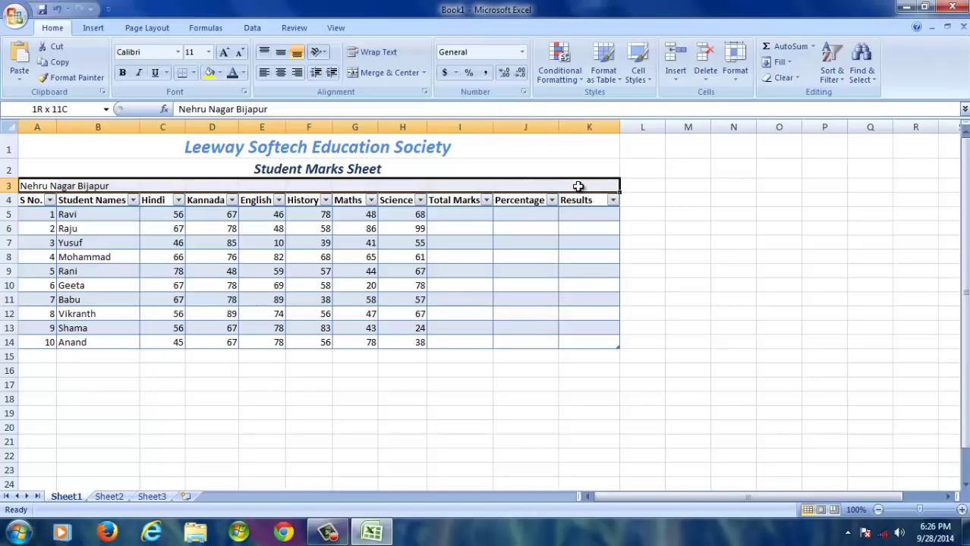
pyautogui.moveTo(578, 186); pyautogui.dragTo(576, 185)
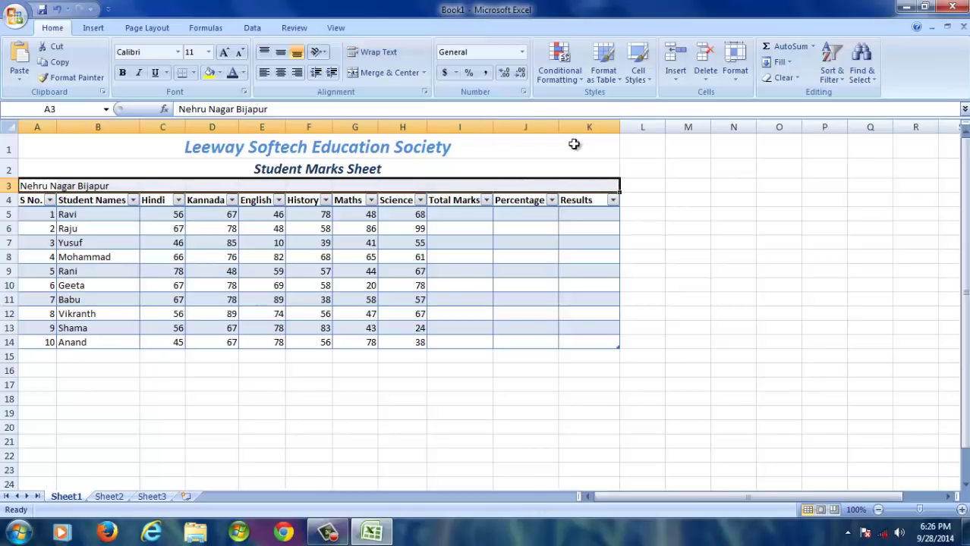
pyautogui.click(385, 72)
# Format the merged line in row 3 at font size 12, bold and italic, in a dark blue theme color.
pyautogui.click(224, 53)
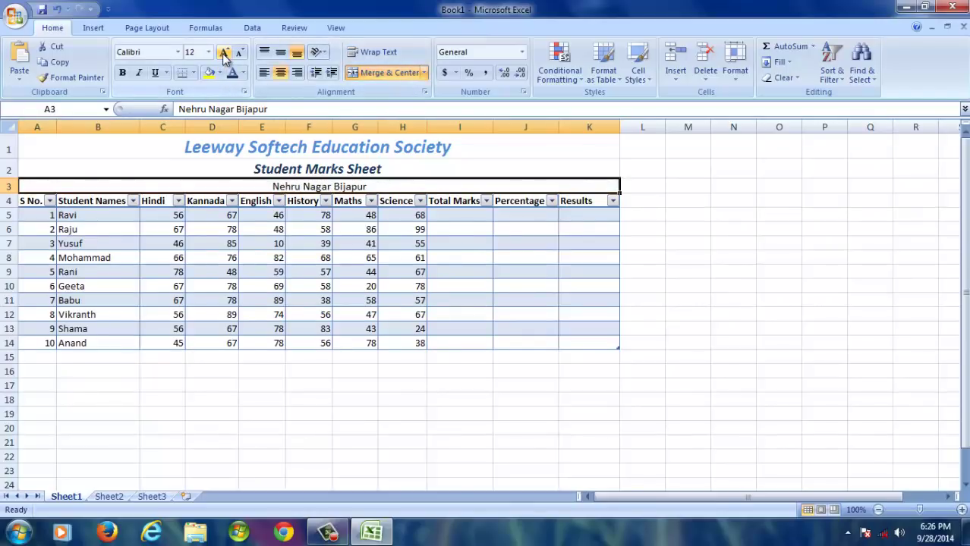
pyautogui.click(122, 72)
pyautogui.click(138, 73)
pyautogui.click(243, 73)
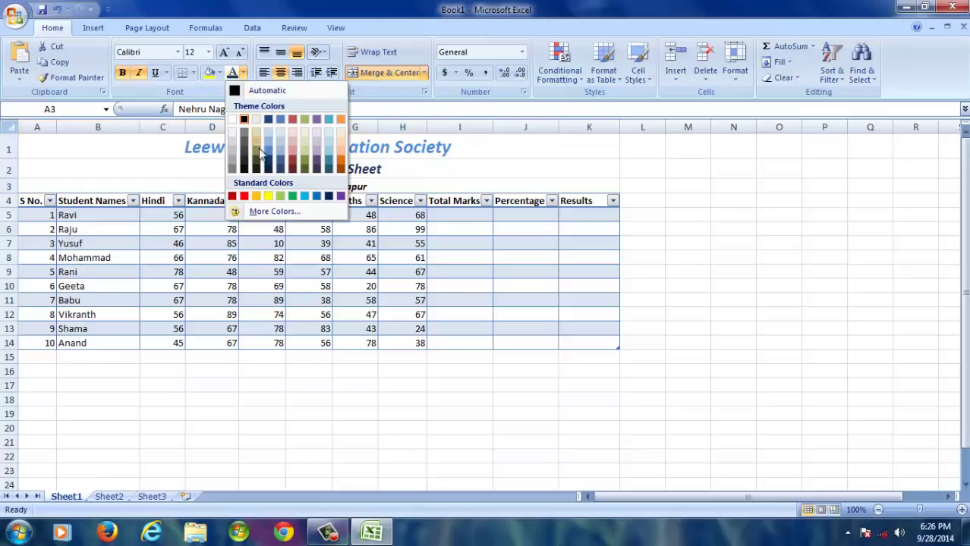
pyautogui.click(358, 206)
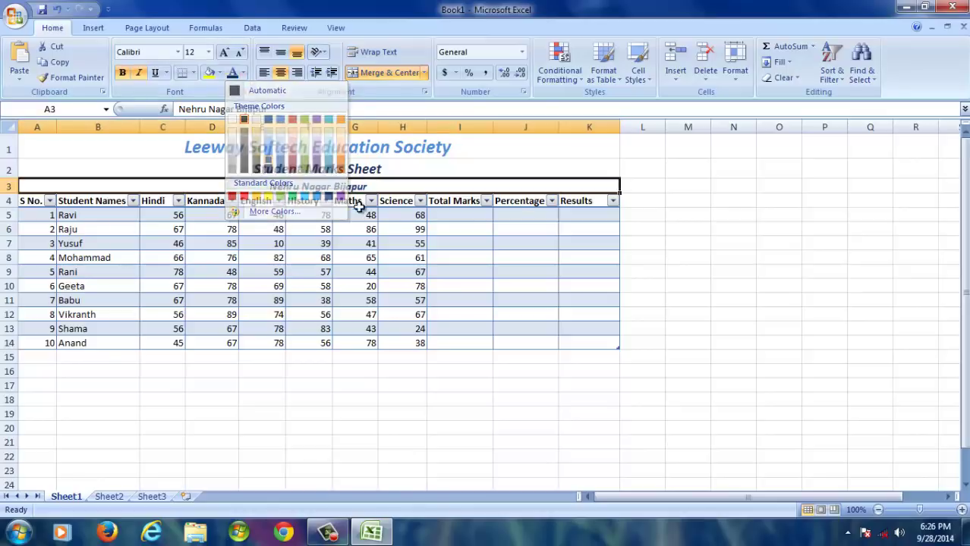
pyautogui.click(370, 387)
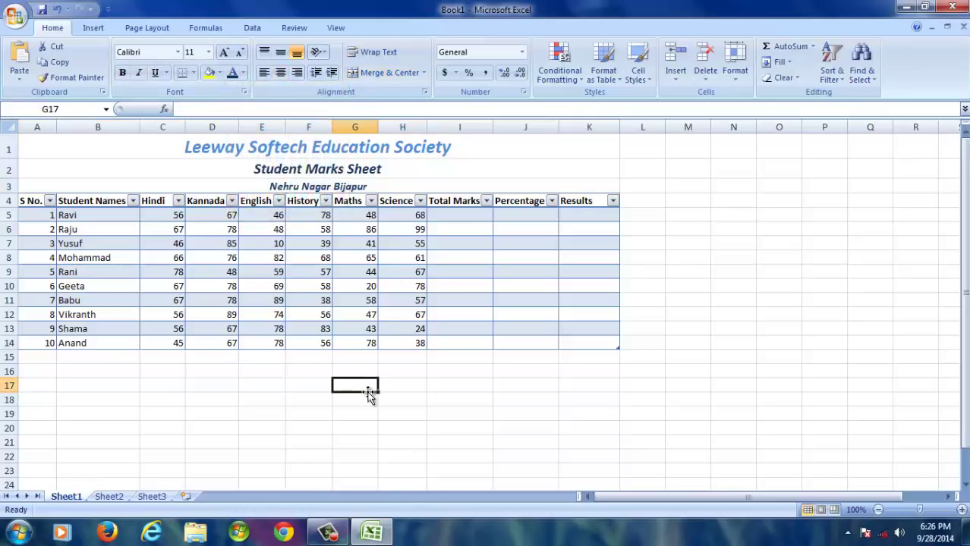
pyautogui.click(461, 416)
pyautogui.click(333, 427)
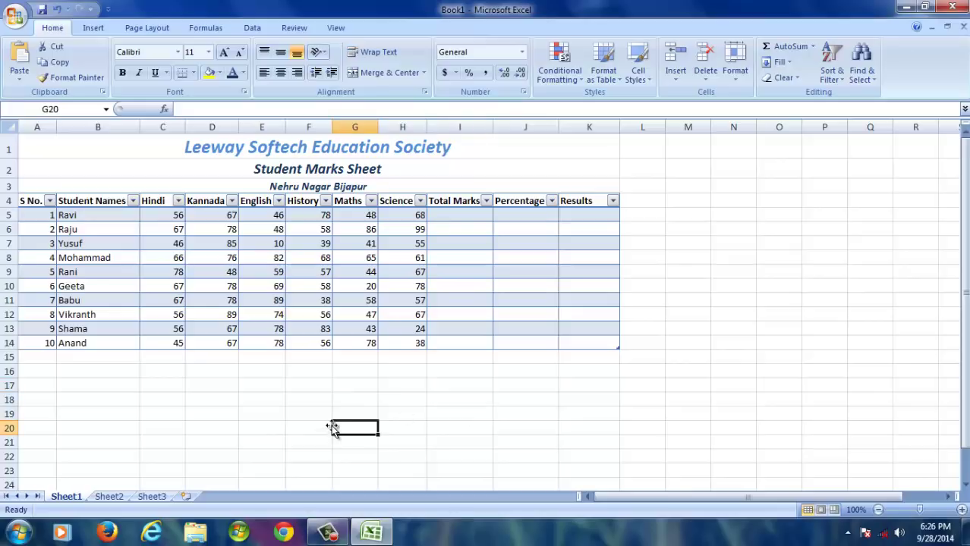
# Slightly narrow column A with the serial numbers and column B with the student names.
pyautogui.moveTo(56, 131); pyautogui.dragTo(54, 130)
pyautogui.moveTo(141, 133); pyautogui.dragTo(129, 131)
pyautogui.click(199, 397)
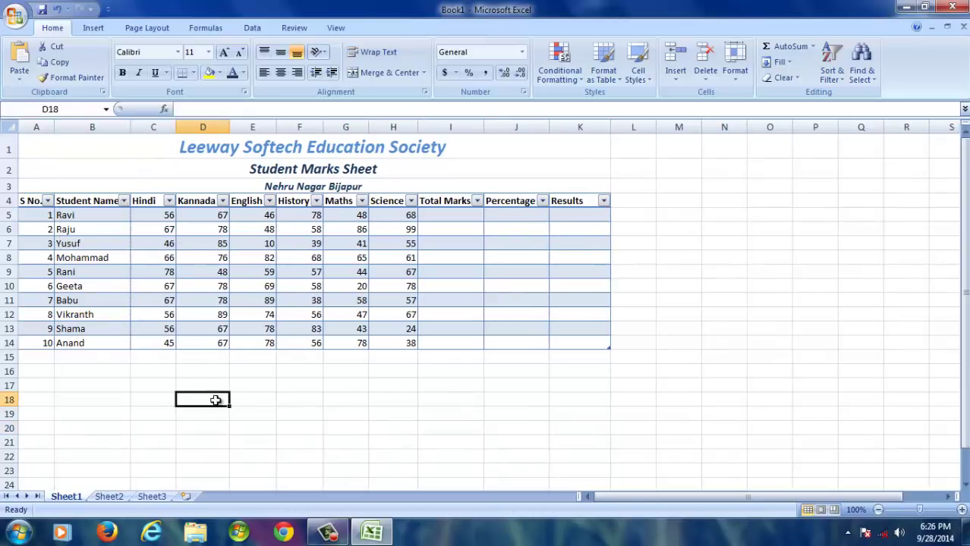
pyautogui.click(374, 399)
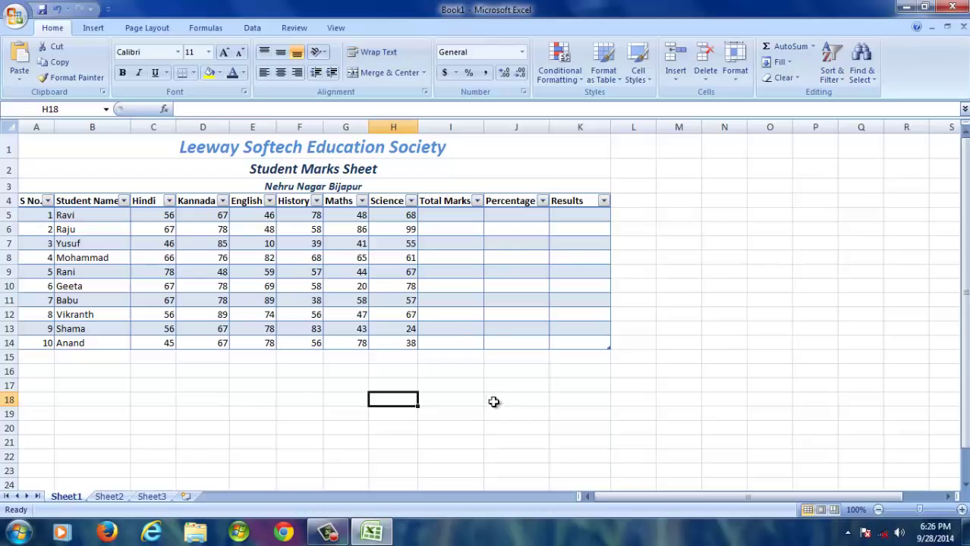
# Apply AutoSum to C5:I5 to fill the Total Marks column with each student's sum of the six subjects.
pyautogui.moveTo(158, 218); pyautogui.dragTo(449, 217)
pyautogui.click(460, 266)
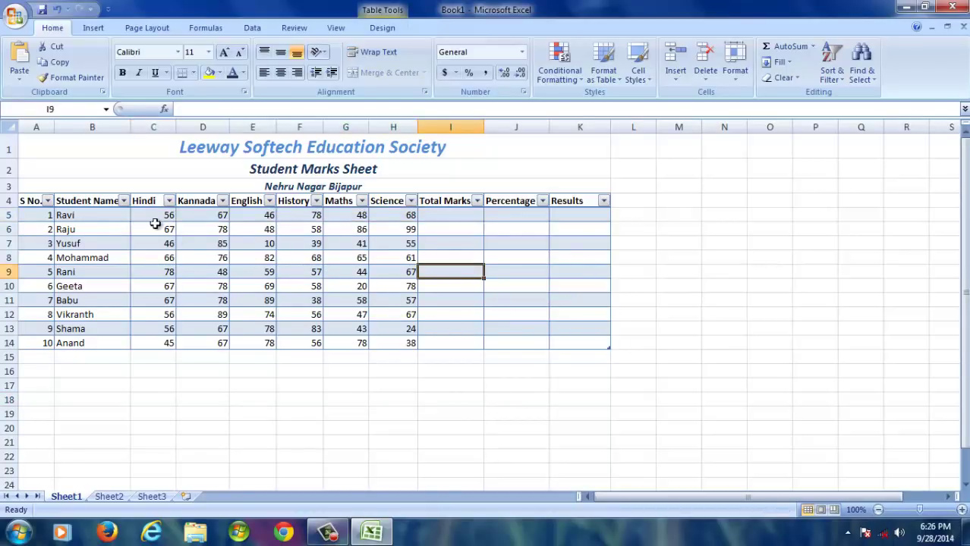
pyautogui.click(151, 218)
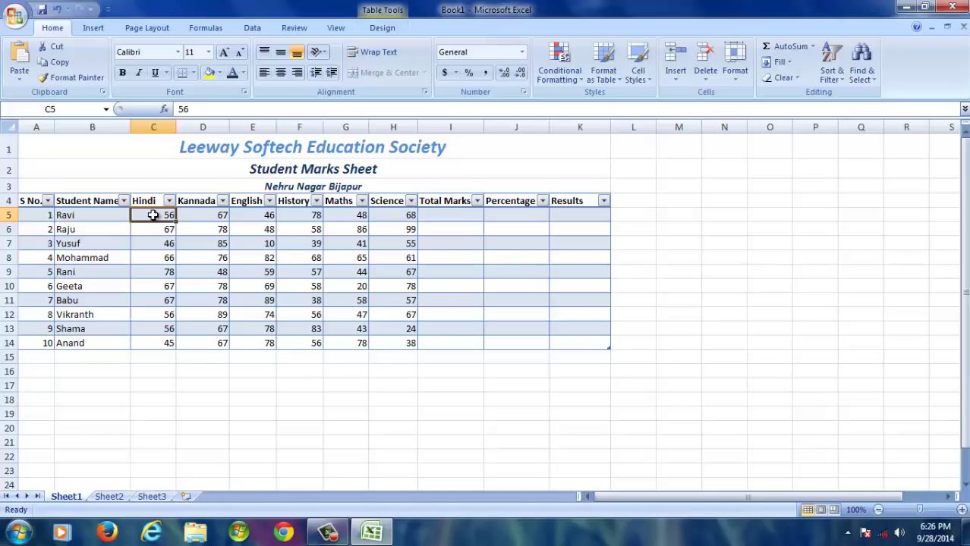
pyautogui.moveTo(153, 216); pyautogui.dragTo(222, 216)
pyautogui.moveTo(324, 226); pyautogui.dragTo(452, 213)
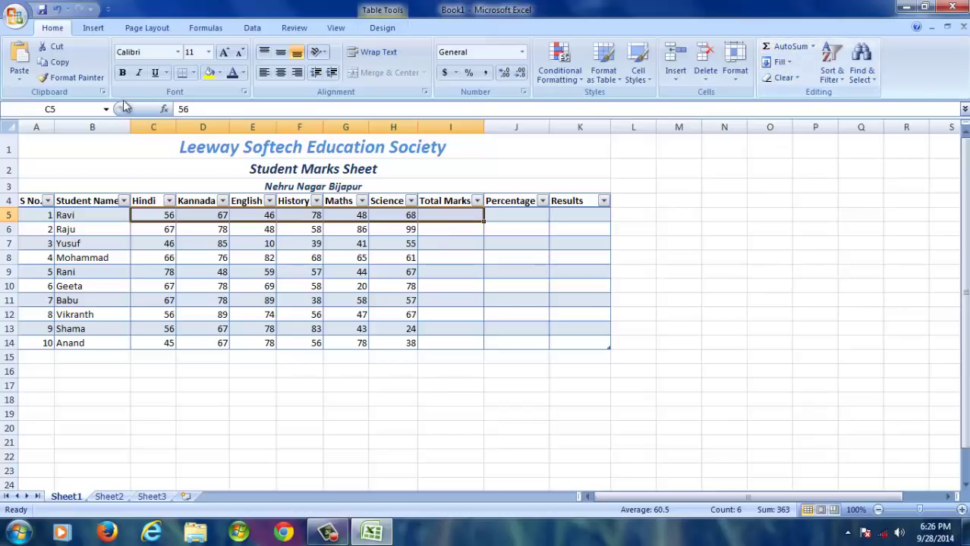
pyautogui.click(782, 49)
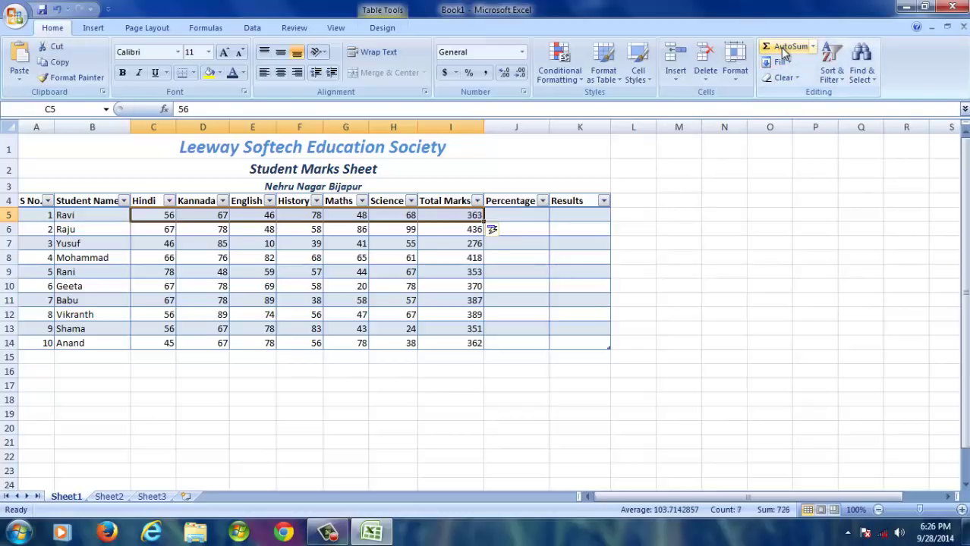
pyautogui.click(445, 299)
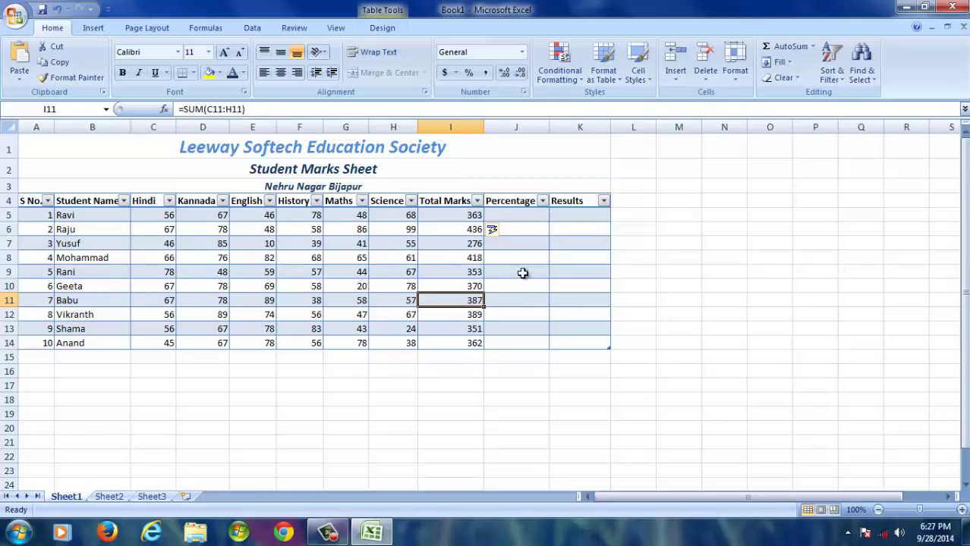
pyautogui.click(514, 215)
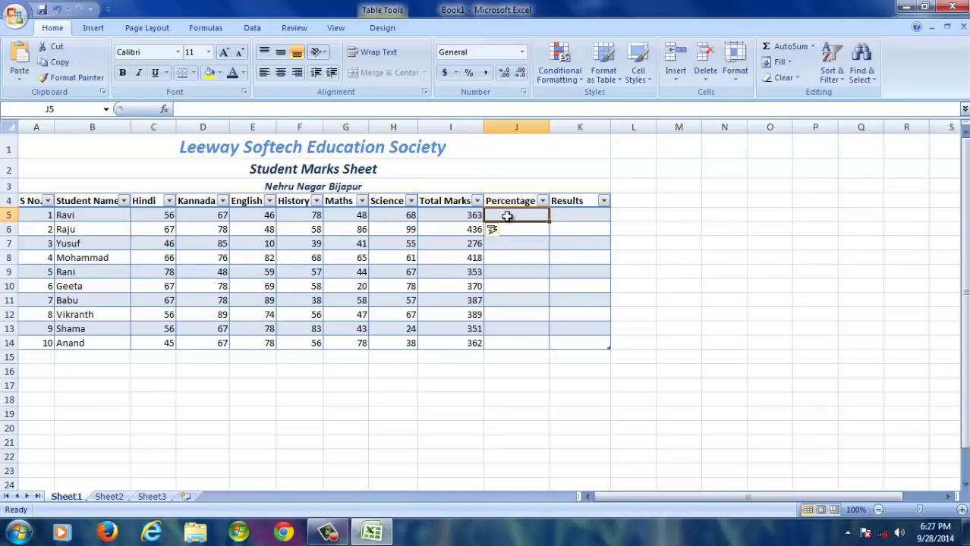
pyautogui.write('=')
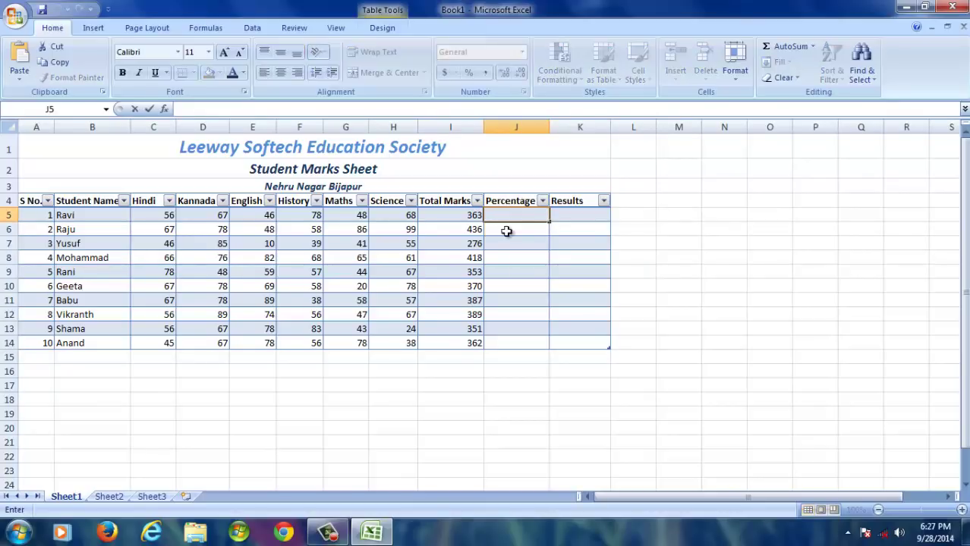
pyautogui.press('Escape')
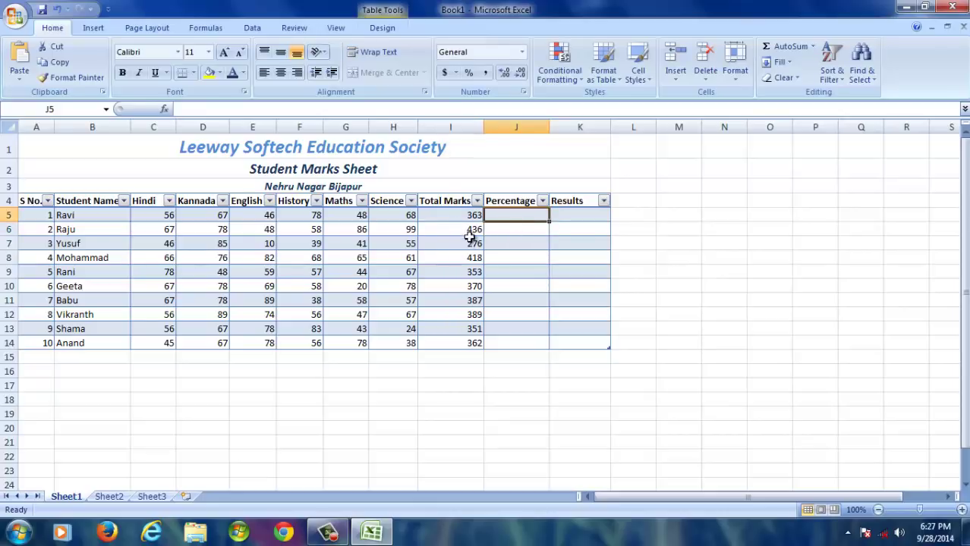
# Examine the column and row that identify the first student's total marks cell for use in the percentage formula.
pyautogui.click(449, 215)
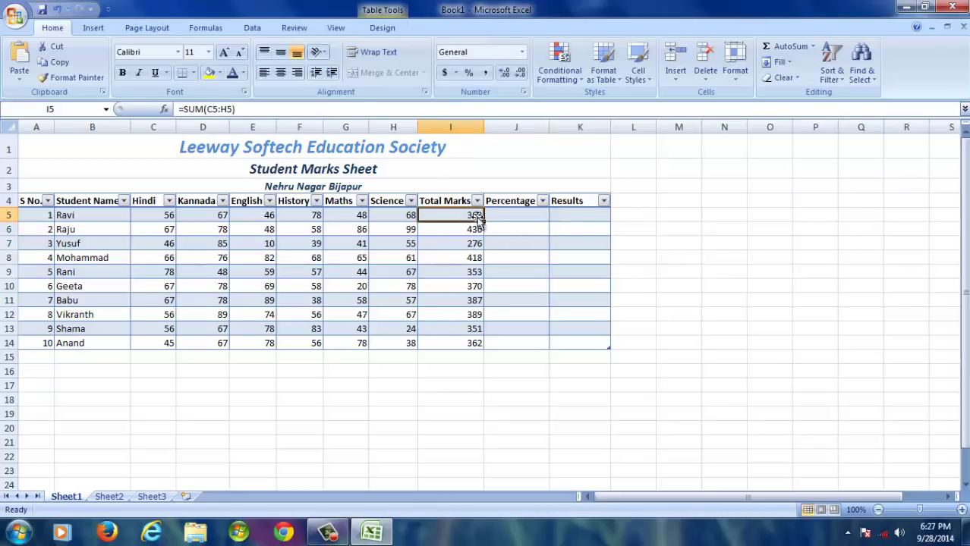
pyautogui.click(453, 127)
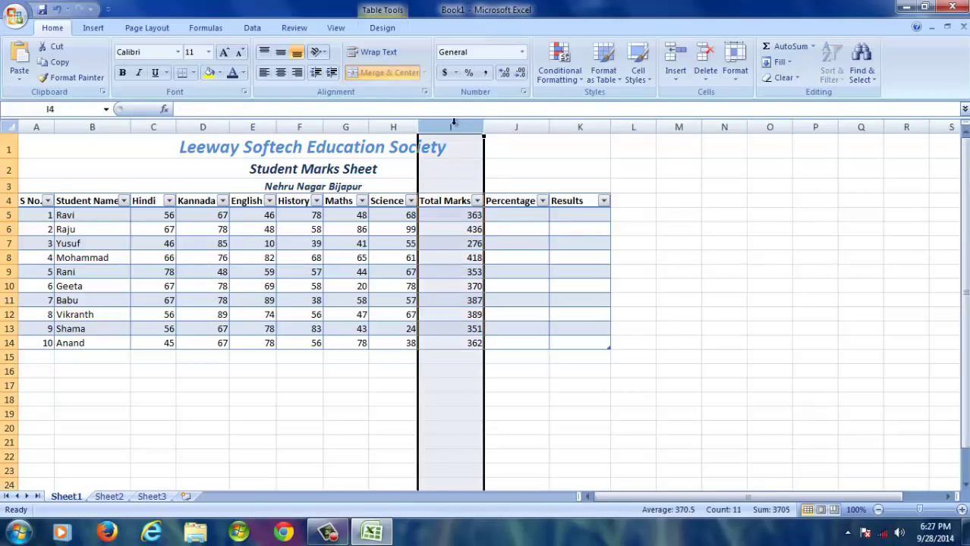
pyautogui.click(454, 217)
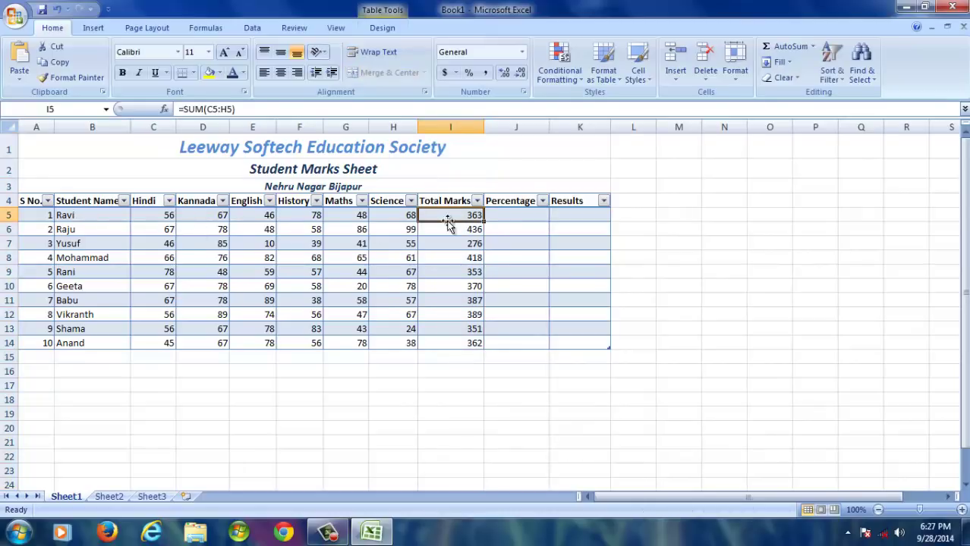
pyautogui.click(6, 216)
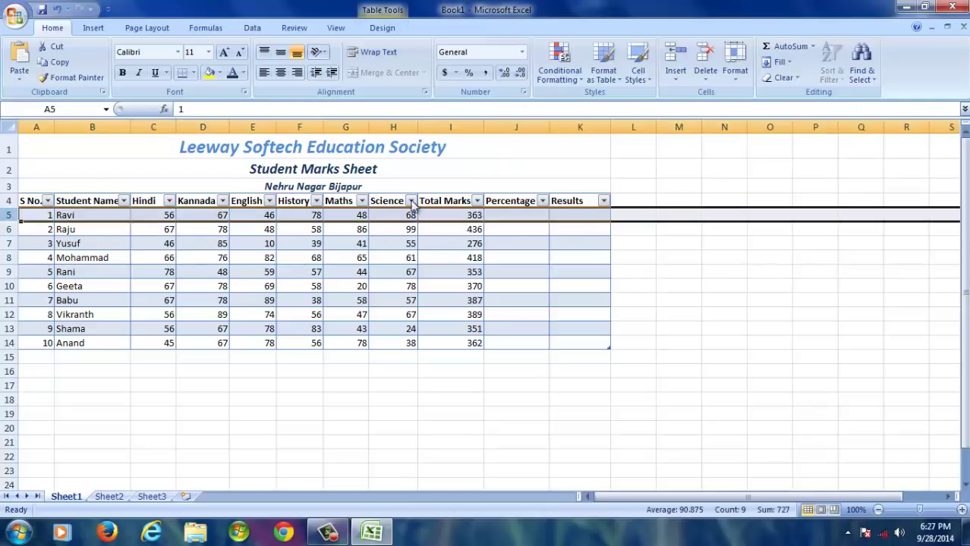
pyautogui.click(447, 127)
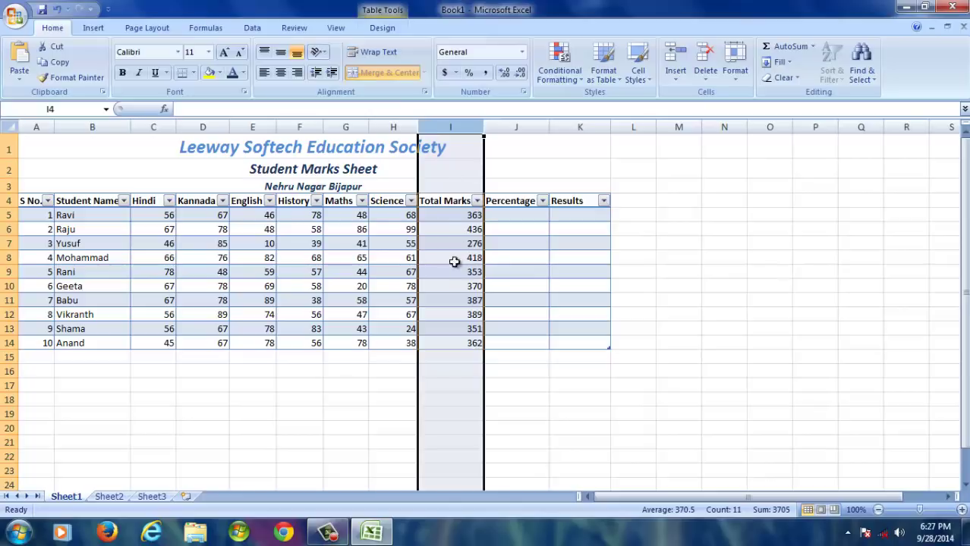
pyautogui.click(439, 215)
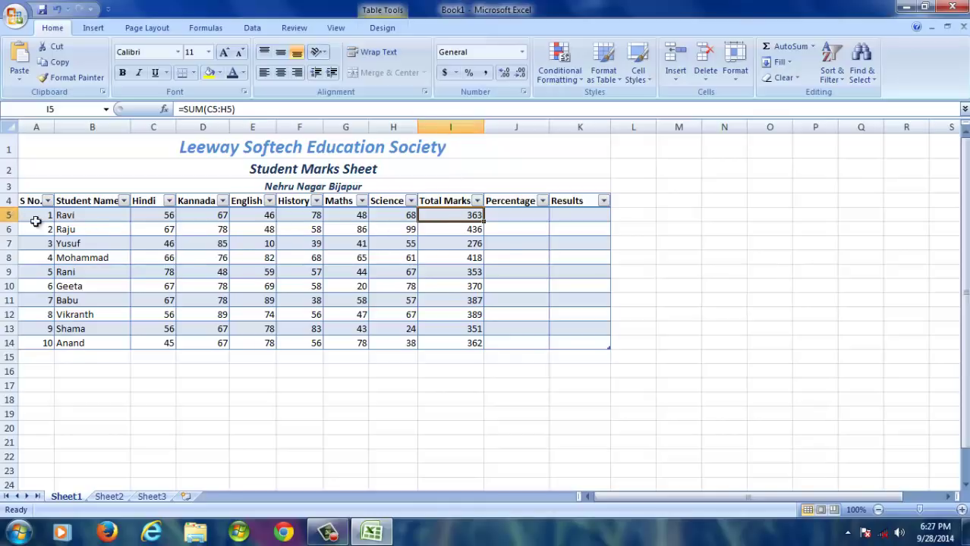
# Enter the formula =(I5/600*100) in J5 to fill the Percentage column for all students.
pyautogui.click(513, 217)
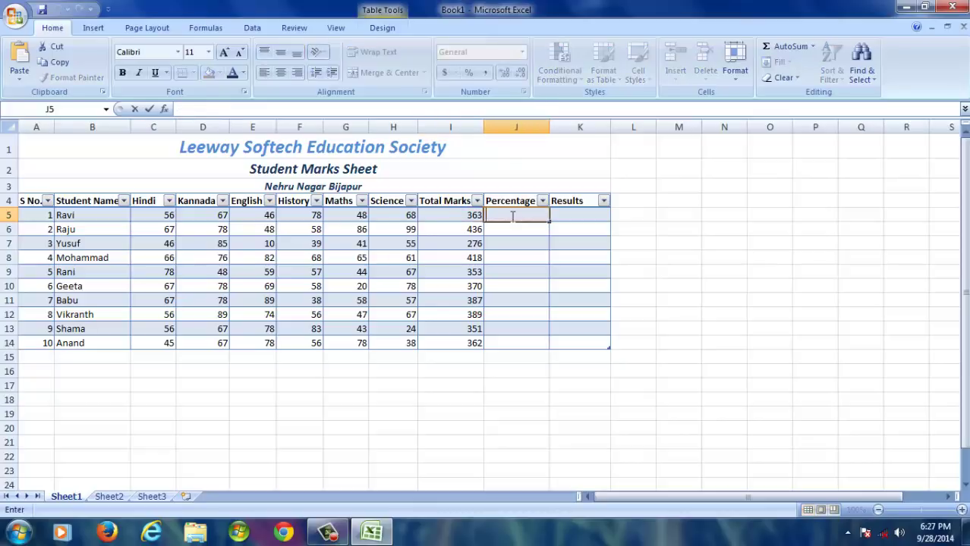
pyautogui.write('=')
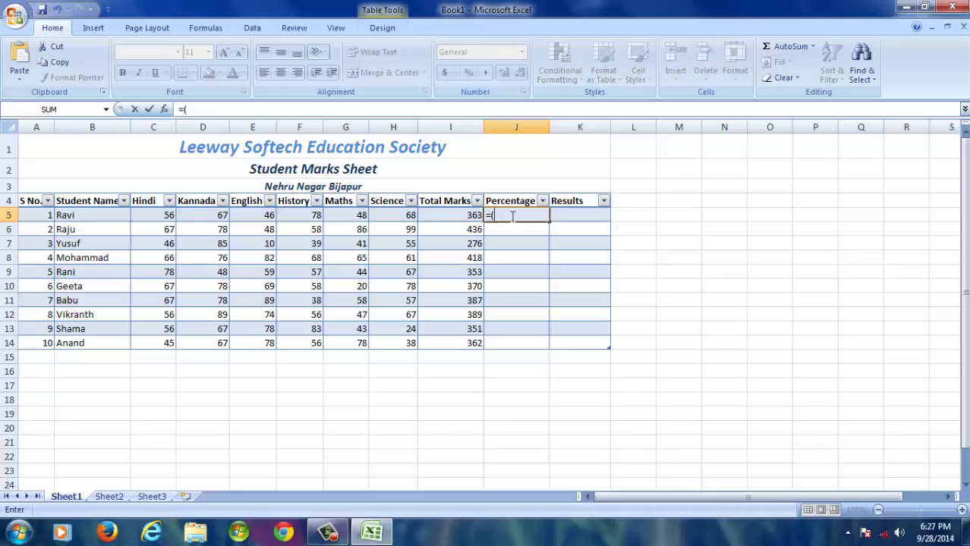
pyautogui.write('(I')
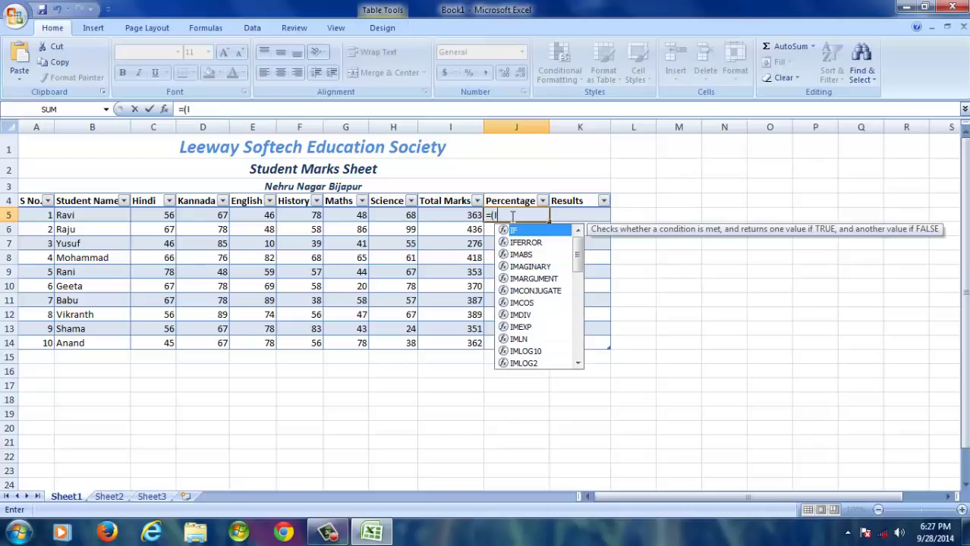
pyautogui.write('5/600*100')
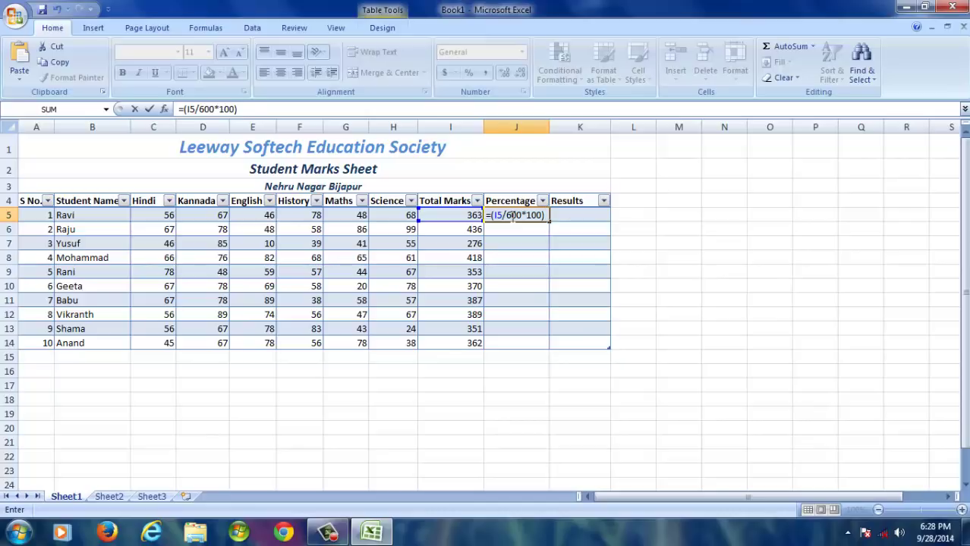
pyautogui.press('Return')
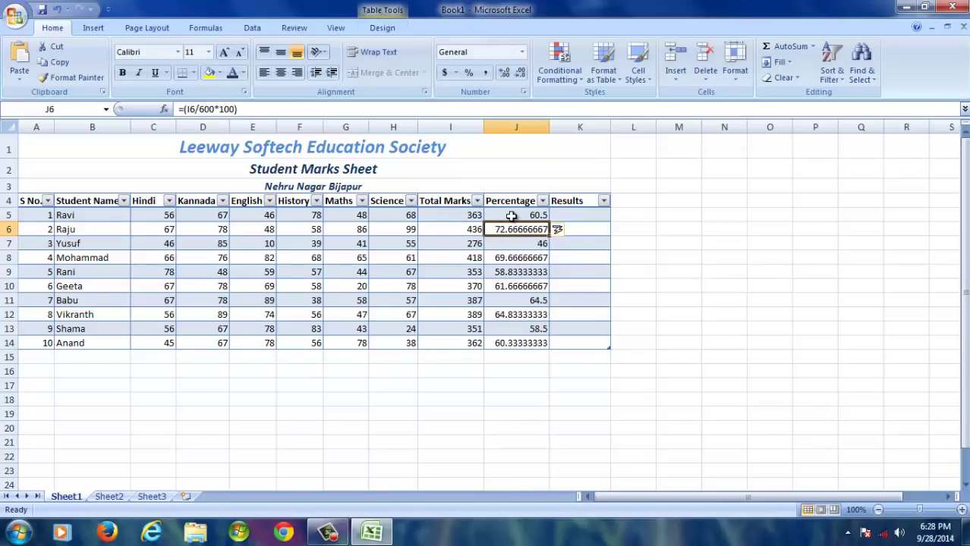
pyautogui.click(543, 402)
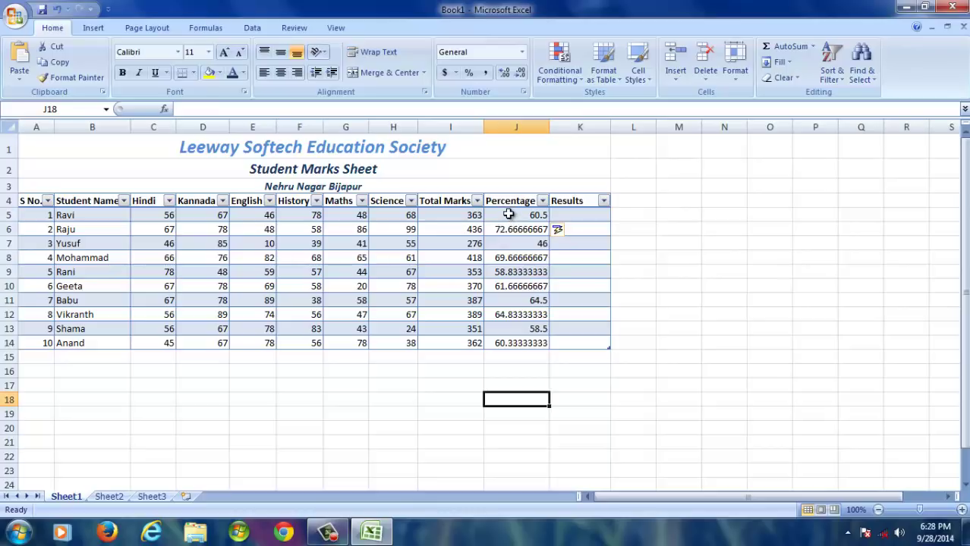
# Format the percentages in J5:J14 as Number with two decimal places and the red 1234.10 style for negative numbers.
pyautogui.moveTo(508, 215); pyautogui.dragTo(518, 344)
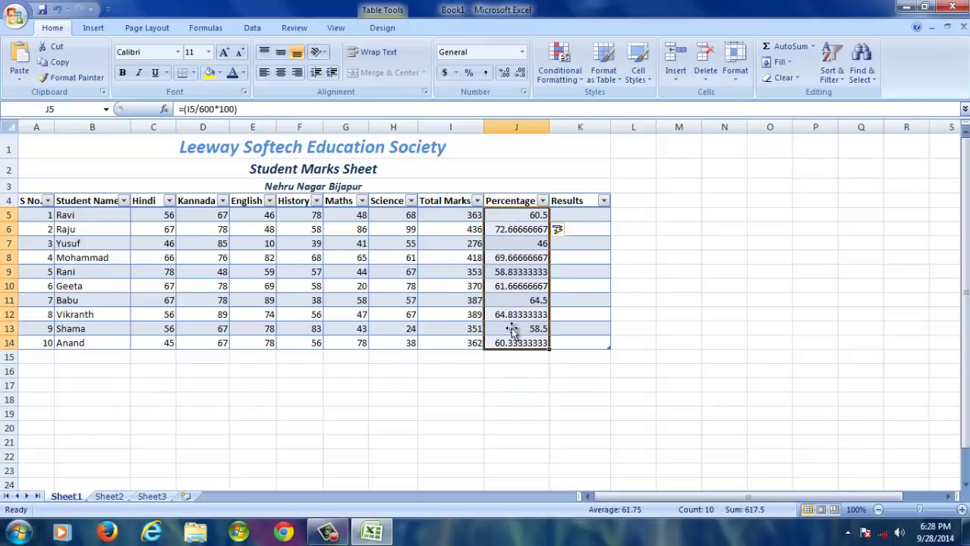
pyautogui.rightClick(509, 234)
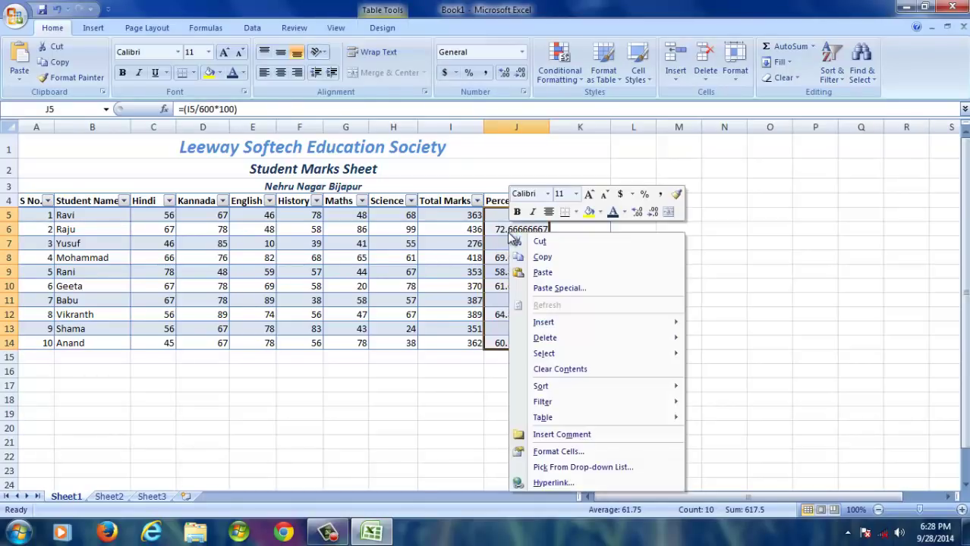
pyautogui.click(561, 452)
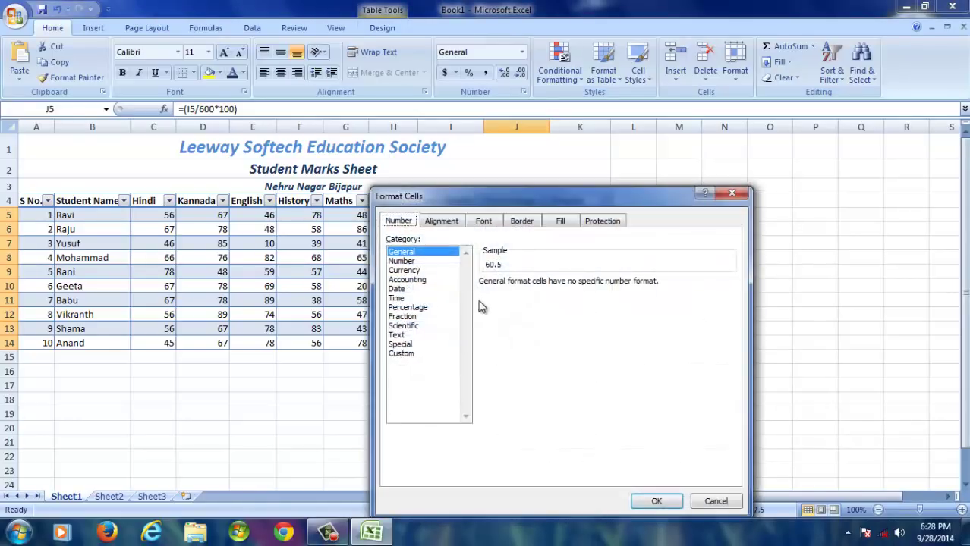
pyautogui.click(402, 262)
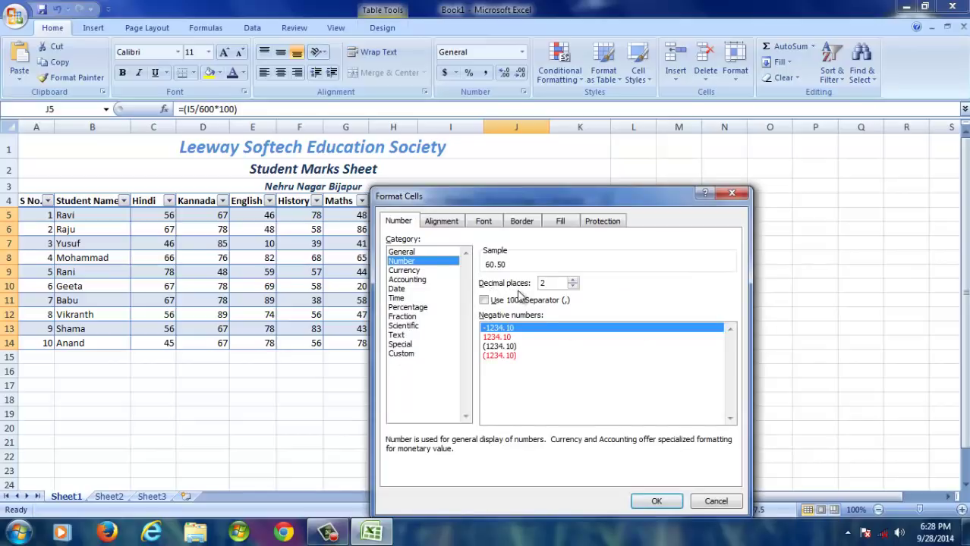
pyautogui.click(506, 337)
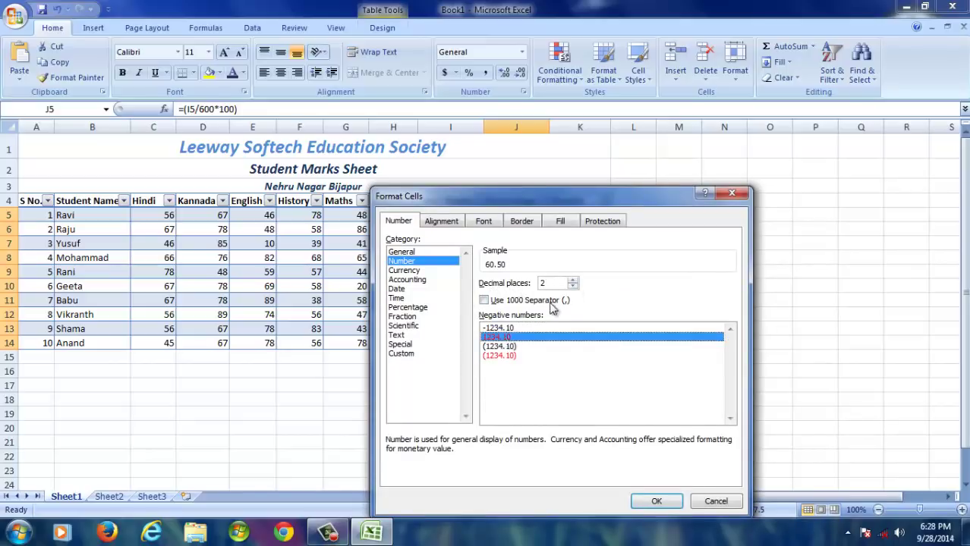
pyautogui.click(650, 501)
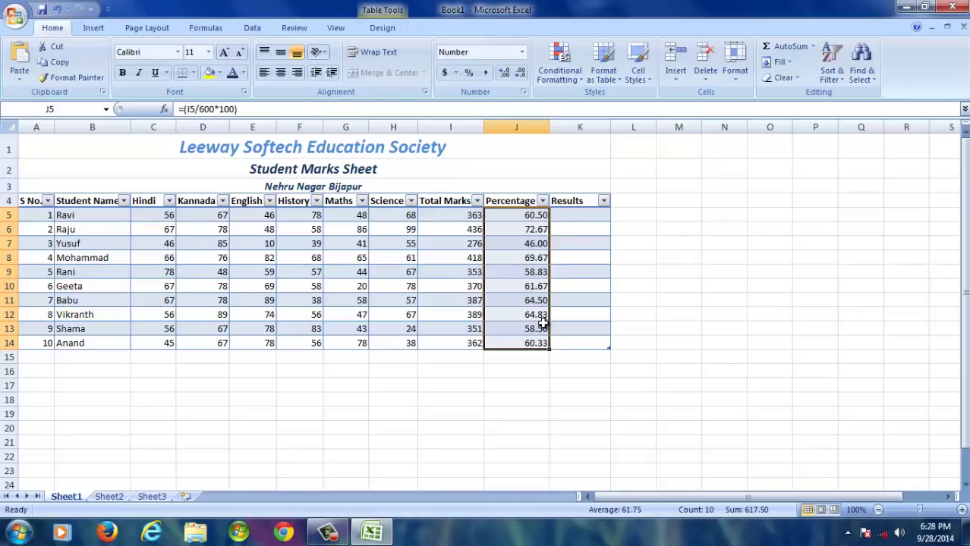
pyautogui.click(588, 300)
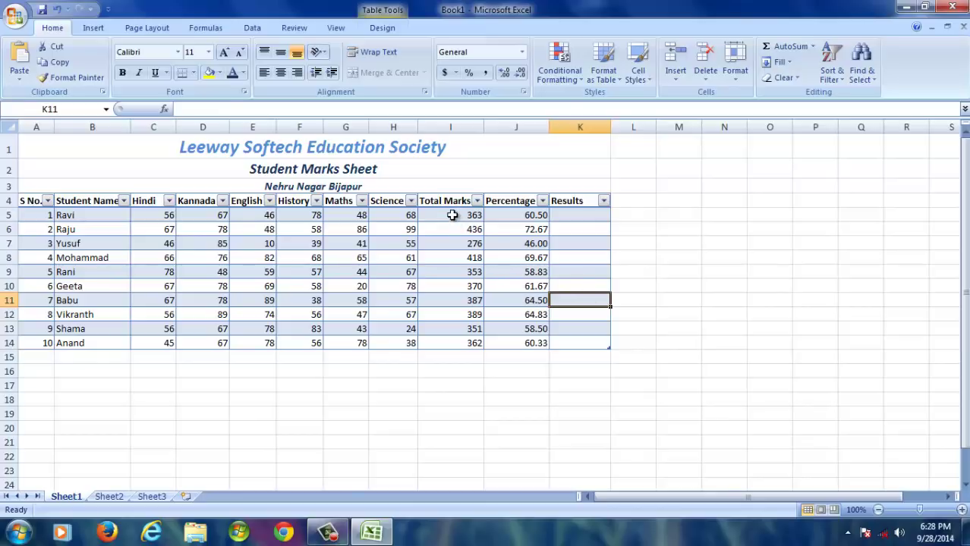
# Apply the 60% - Accent1 cell style to the total marks in I5:I14, and replace it with the Accent3 style.
pyautogui.moveTo(452, 215); pyautogui.dragTo(461, 342)
pyautogui.click(452, 385)
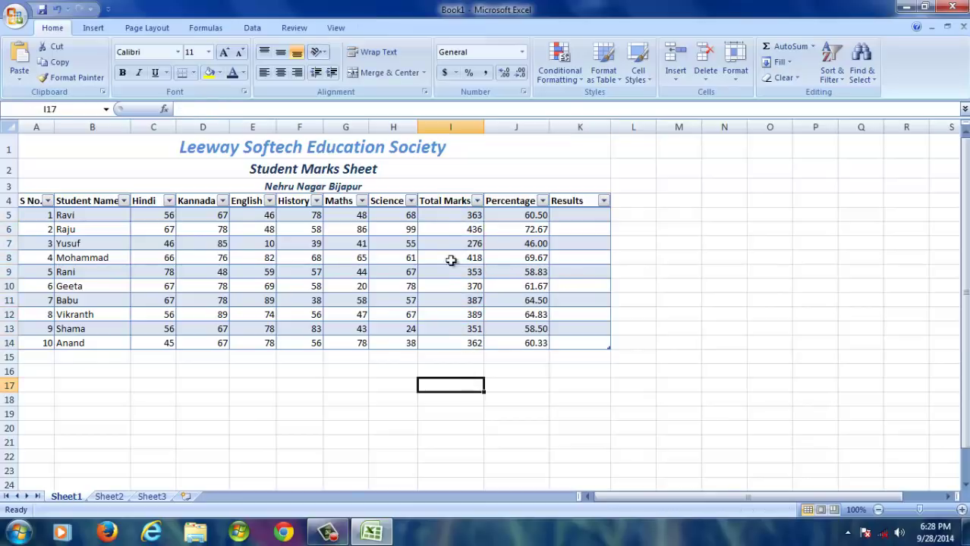
pyautogui.moveTo(447, 216); pyautogui.dragTo(457, 341)
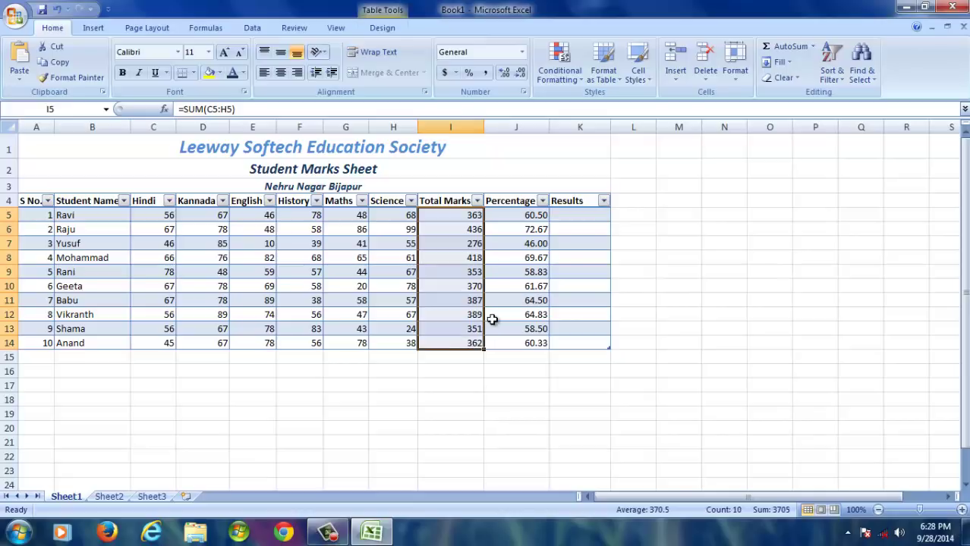
pyautogui.click(493, 318)
pyautogui.moveTo(440, 215); pyautogui.dragTo(455, 347)
pyautogui.click(450, 327)
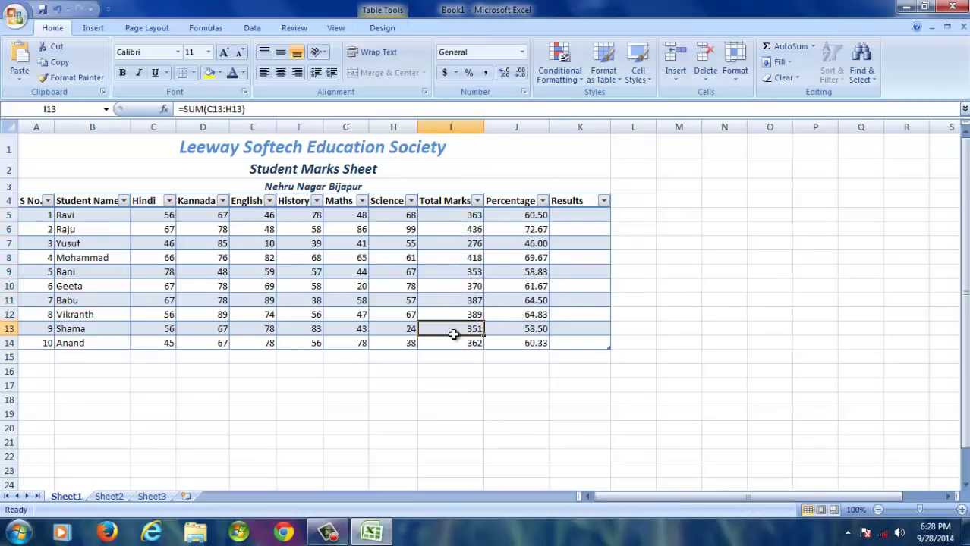
pyautogui.moveTo(442, 215); pyautogui.dragTo(455, 343)
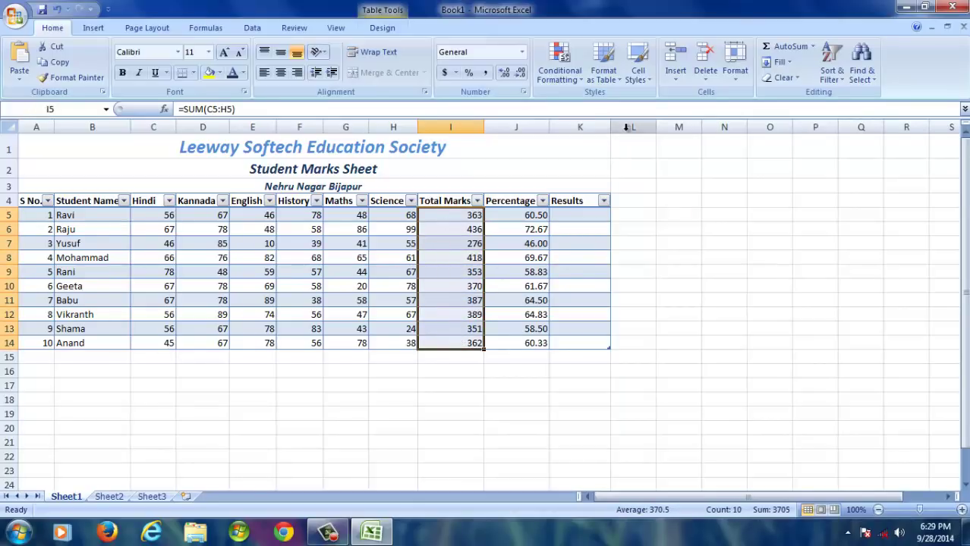
pyautogui.click(638, 76)
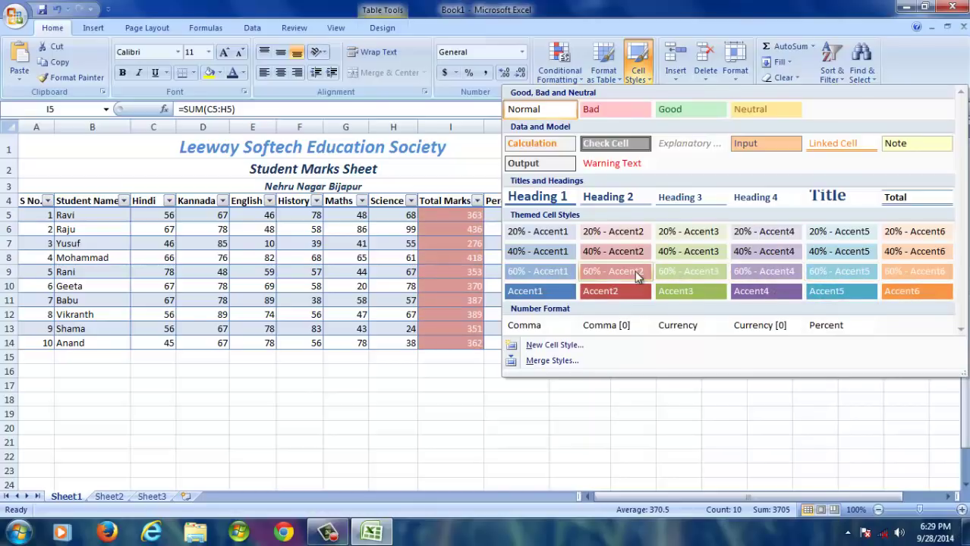
pyautogui.click(556, 271)
pyautogui.click(644, 75)
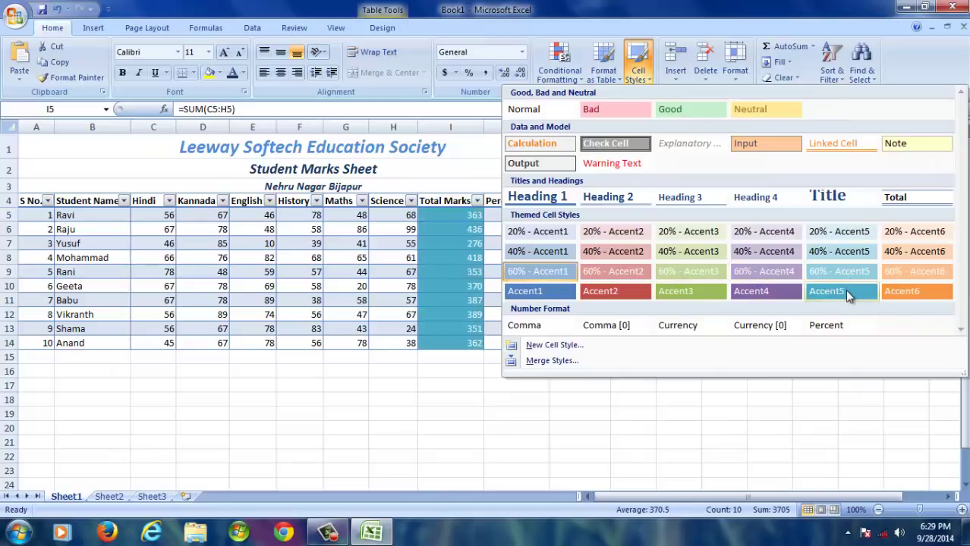
pyautogui.click(699, 287)
pyautogui.click(528, 386)
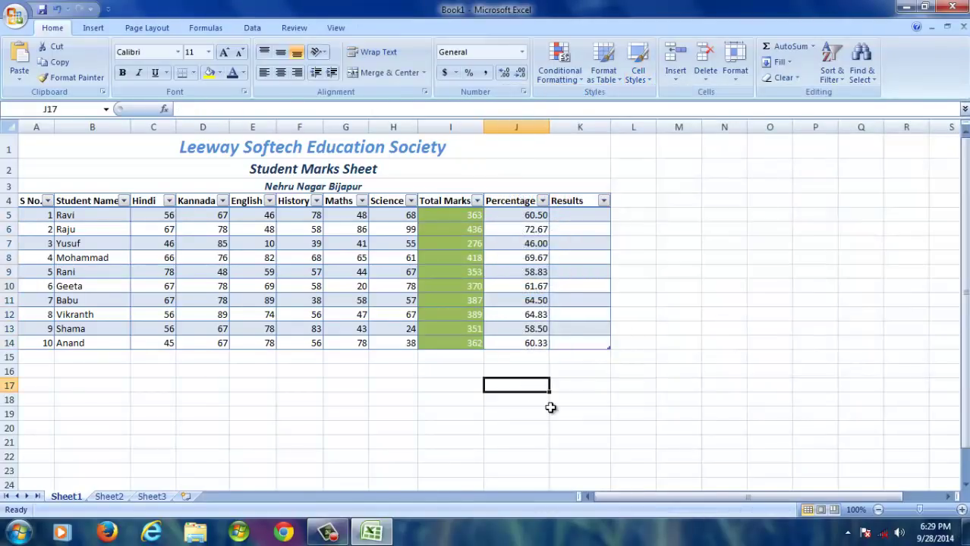
pyautogui.click(600, 399)
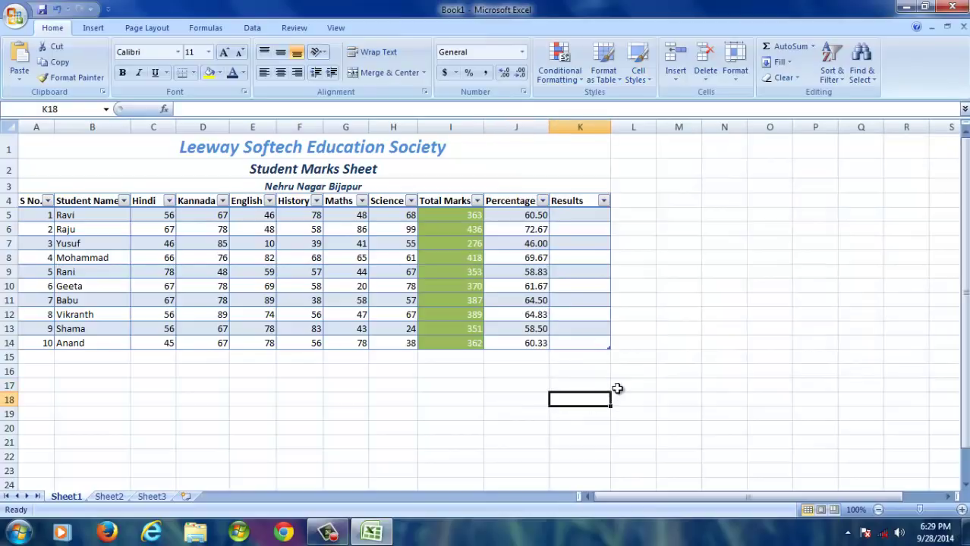
pyautogui.click(260, 430)
pyautogui.click(340, 411)
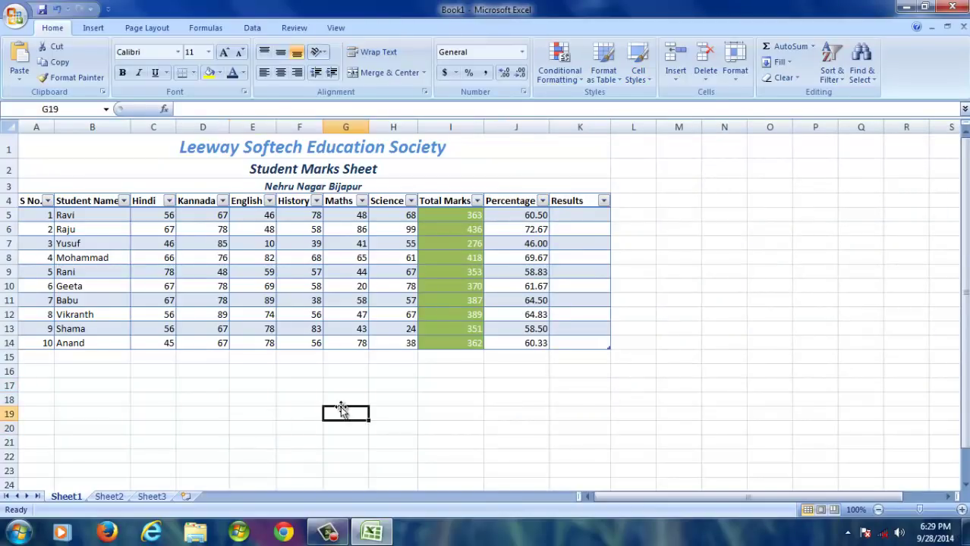
pyautogui.click(396, 397)
pyautogui.click(221, 384)
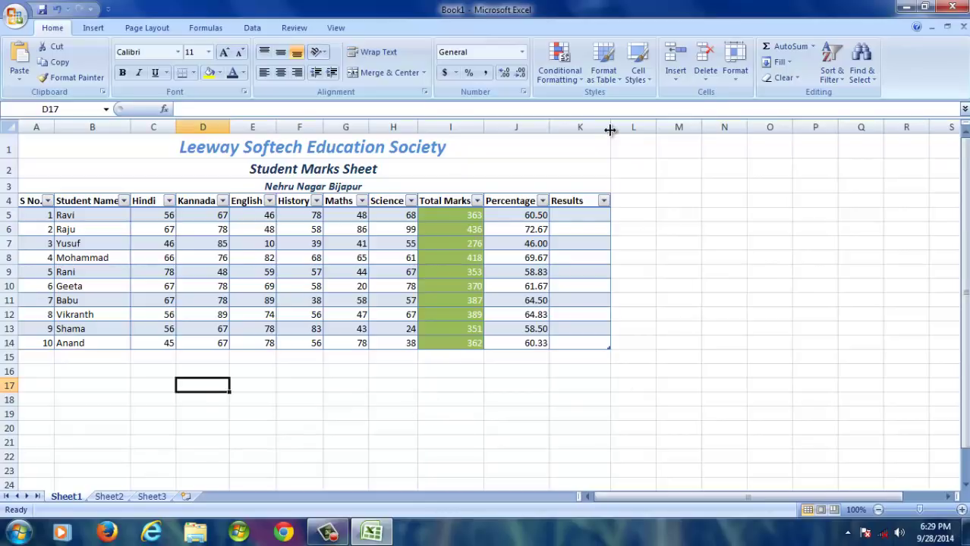
# Widen the Results column and begin the formula =IF(AND( in K5.
pyautogui.moveTo(611, 129); pyautogui.dragTo(636, 129)
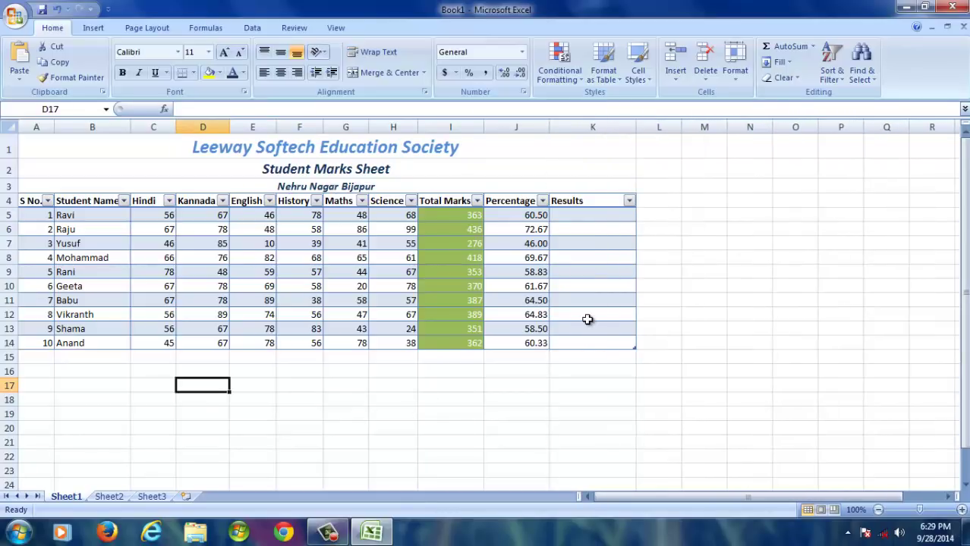
pyautogui.doubleClick(569, 215)
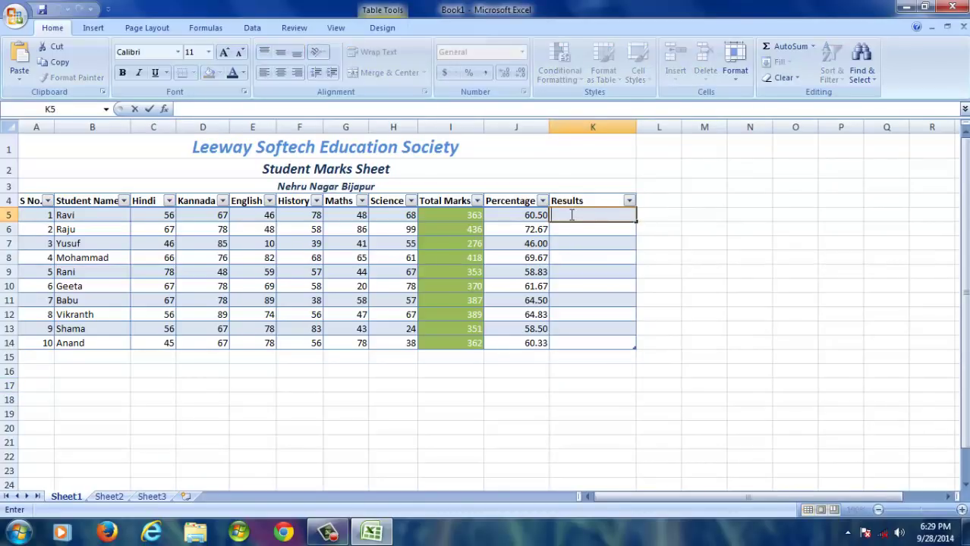
pyautogui.write('=IF')
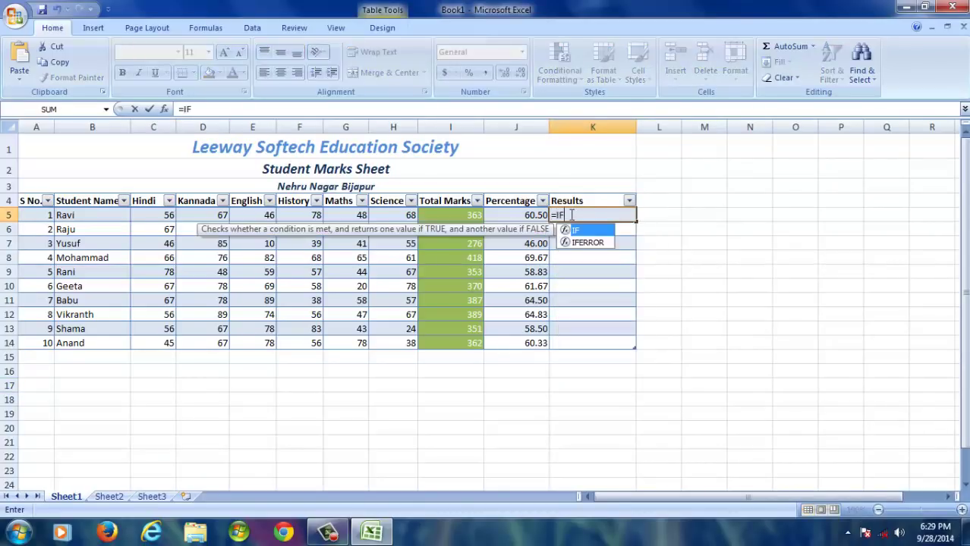
pyautogui.write('(')
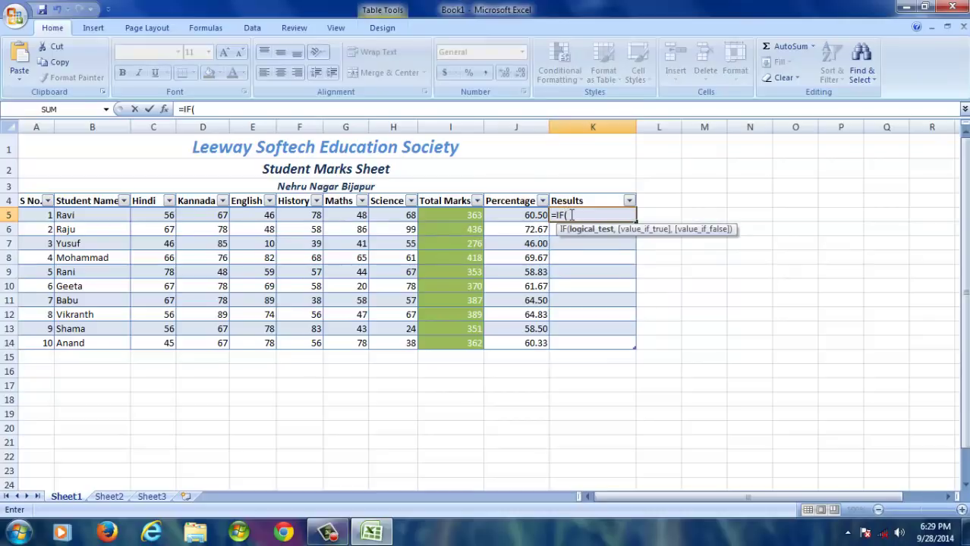
pyautogui.write('AND')
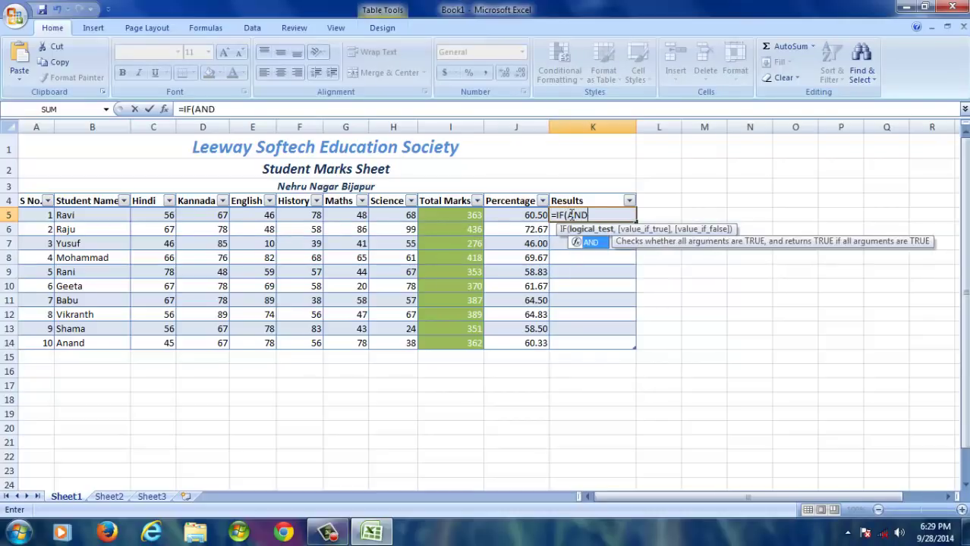
pyautogui.write('(')
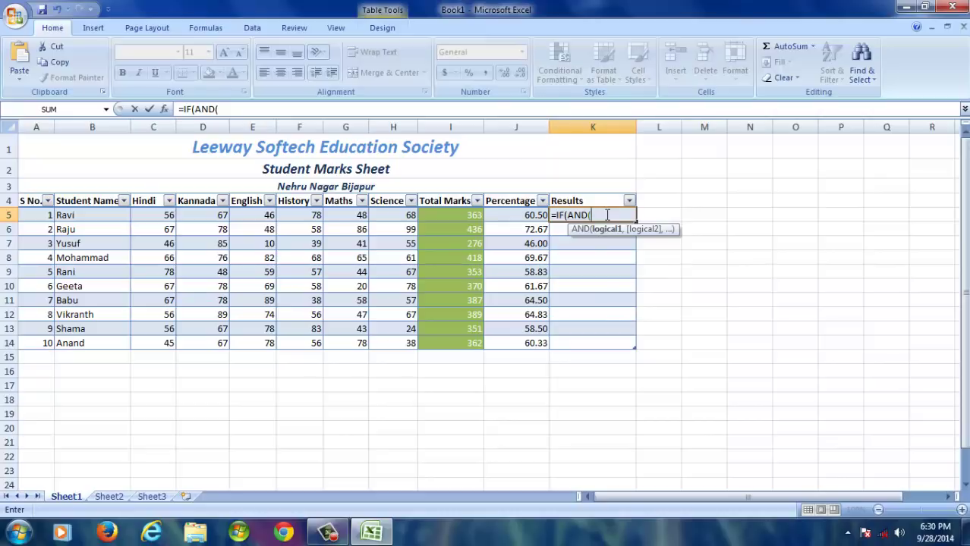
# List C5, D5, E5, F5, G5 and H5 as the AND arguments in the K5 formula and close the AND parenthesis.
pyautogui.write('C5,')
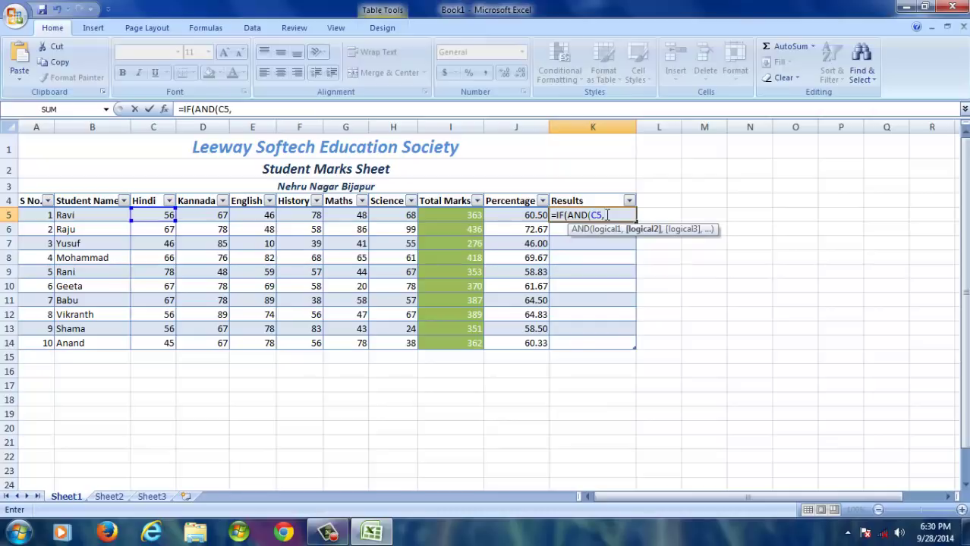
pyautogui.write('D5,')
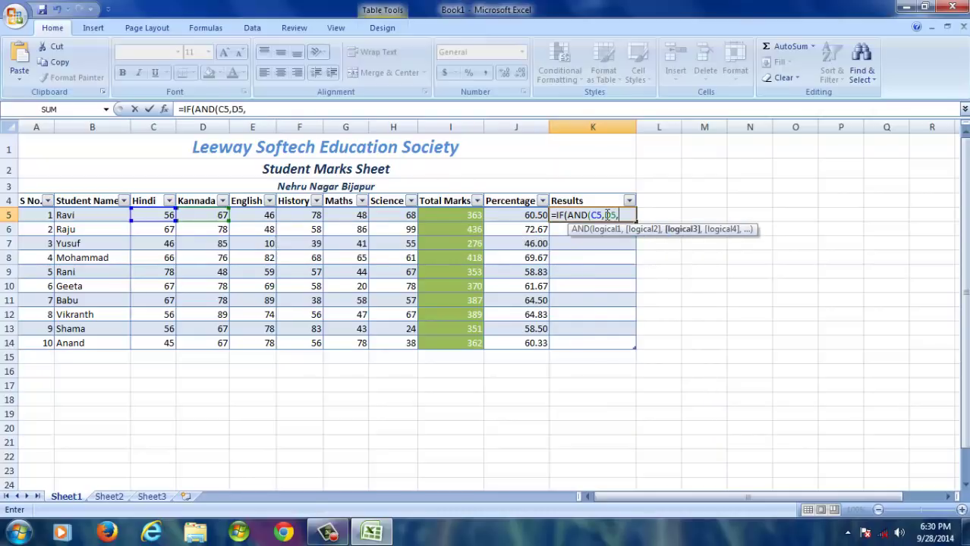
pyautogui.write('E5,')
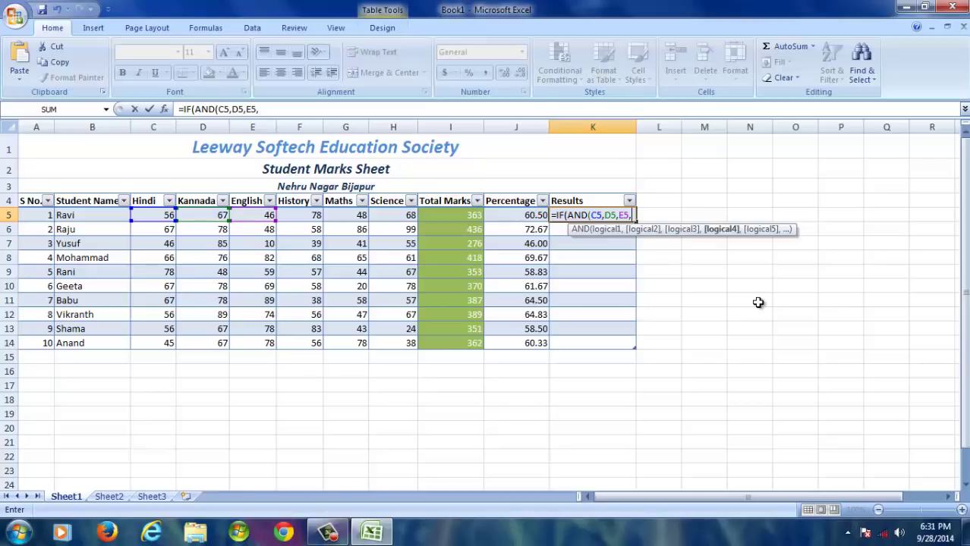
pyautogui.write('F5,')
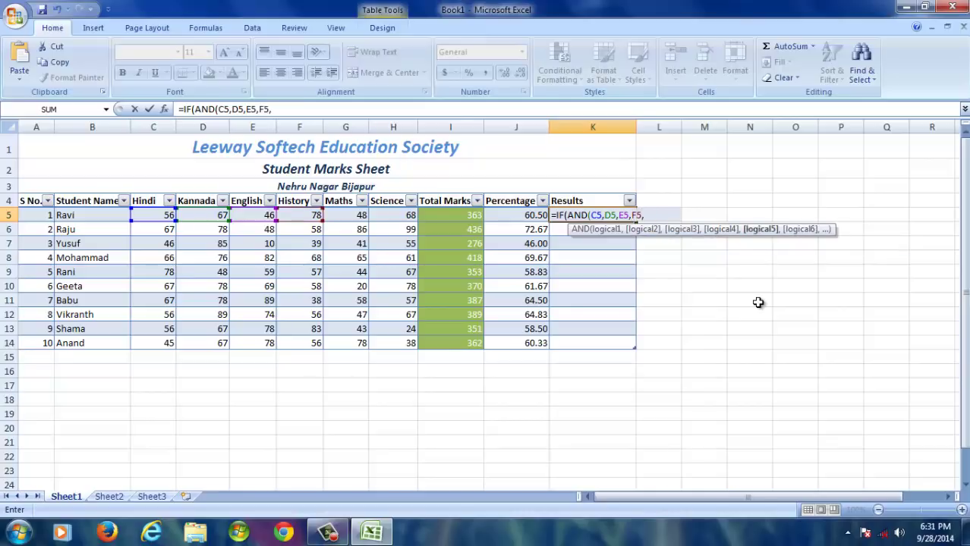
pyautogui.write('G5,')
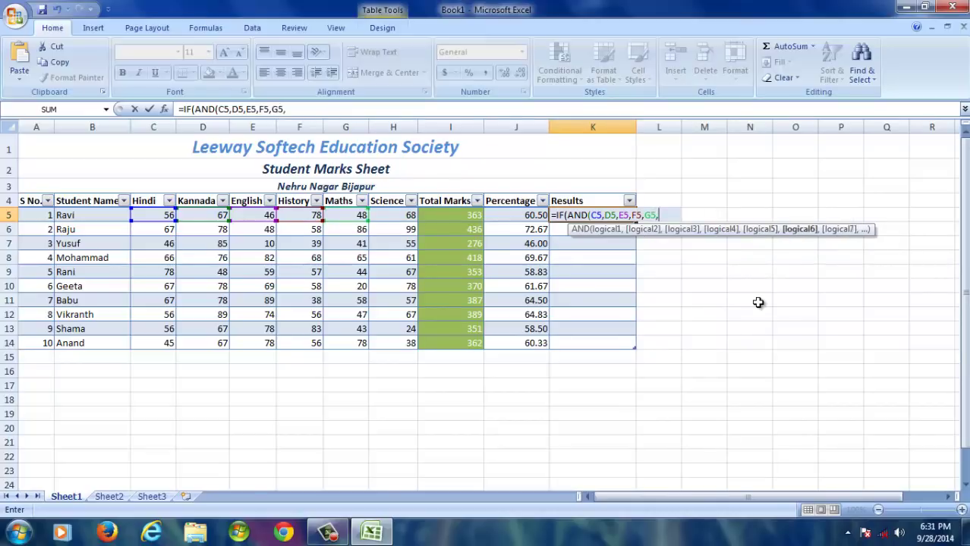
pyautogui.write('H')
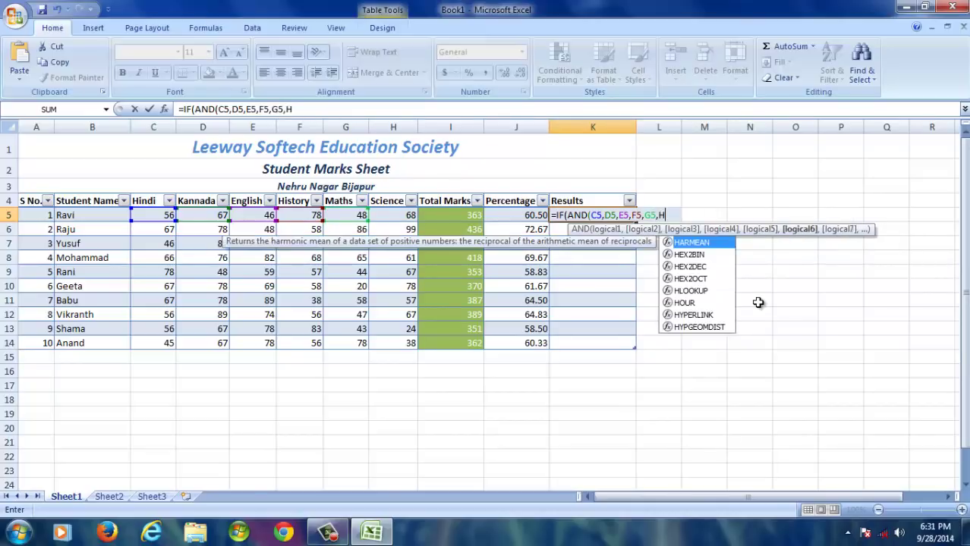
pyautogui.write('5')
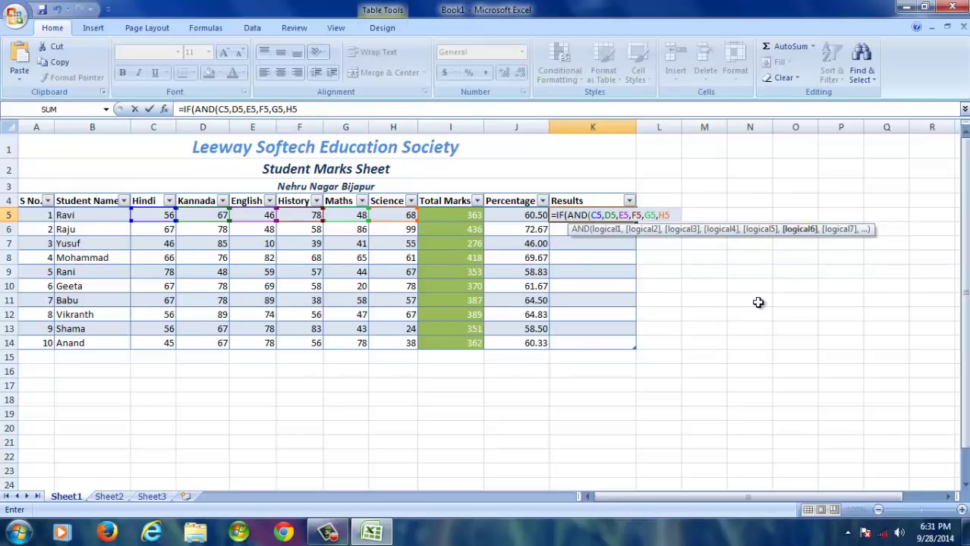
pyautogui.write(')')
pyautogui.press('Return')
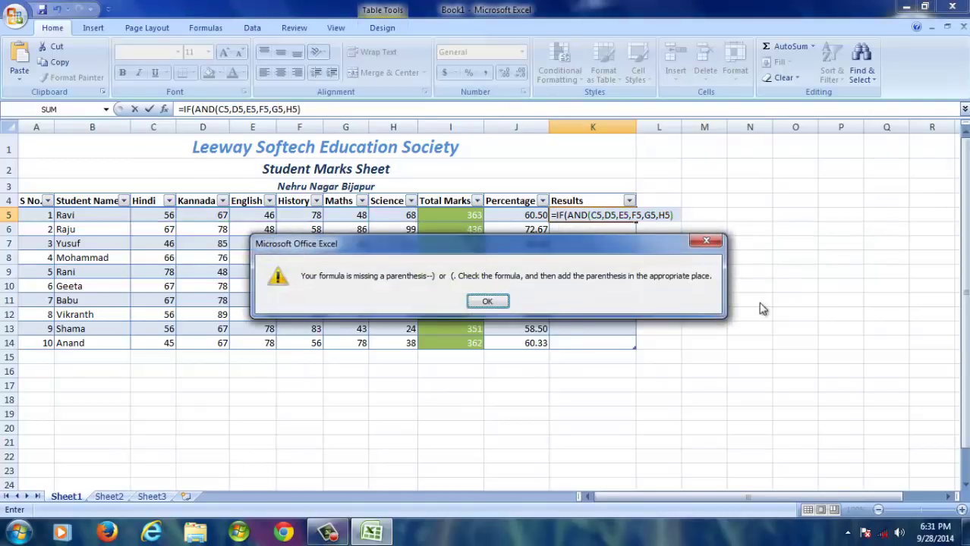
pyautogui.click(488, 302)
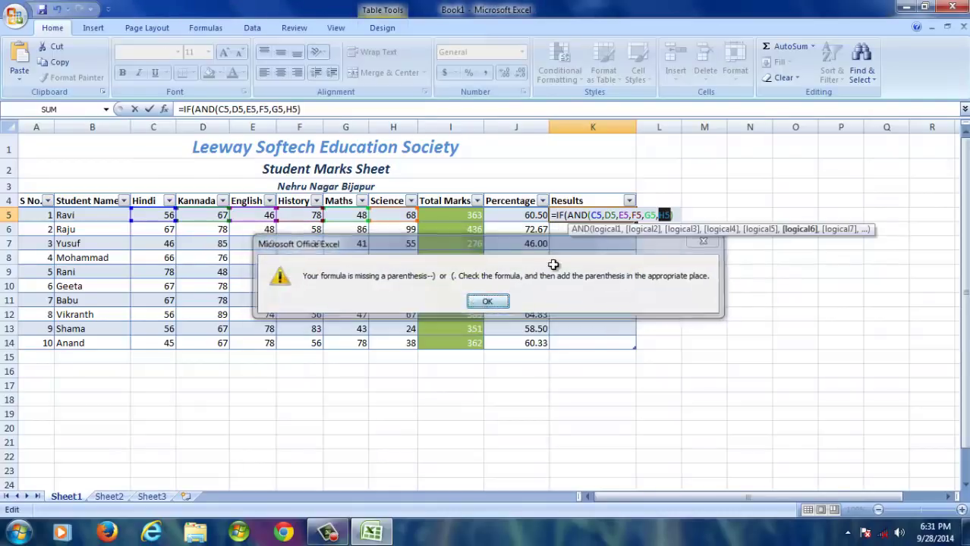
# Add the condition >35 to C5, D5 and E5 inside the AND function of the K5 formula.
pyautogui.click(601, 215)
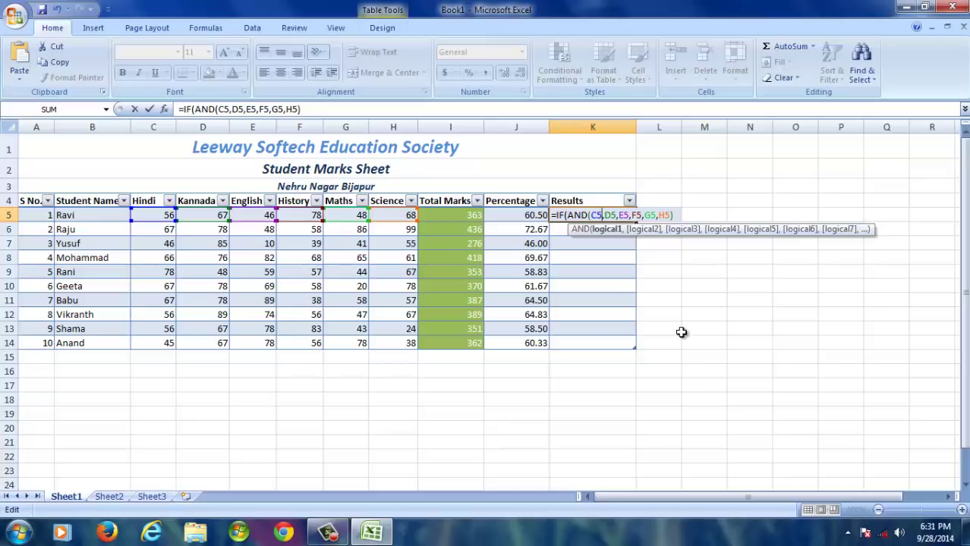
pyautogui.write('>')
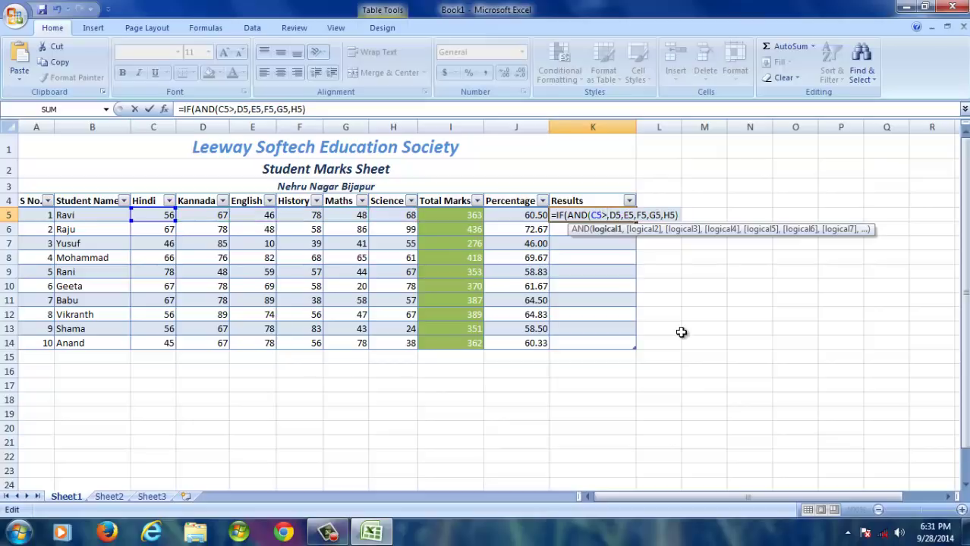
pyautogui.write('35')
pyautogui.press('Right')
pyautogui.press('Right')
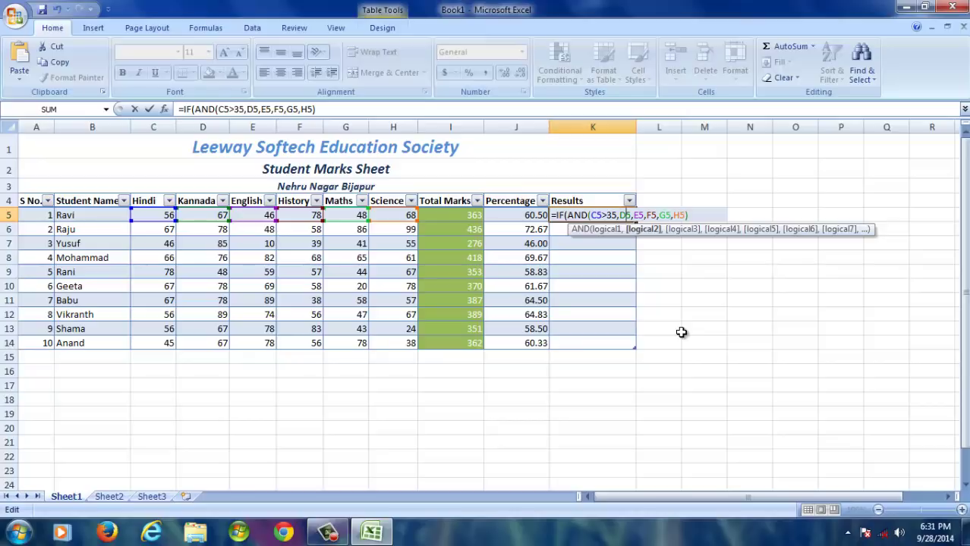
pyautogui.write('>')
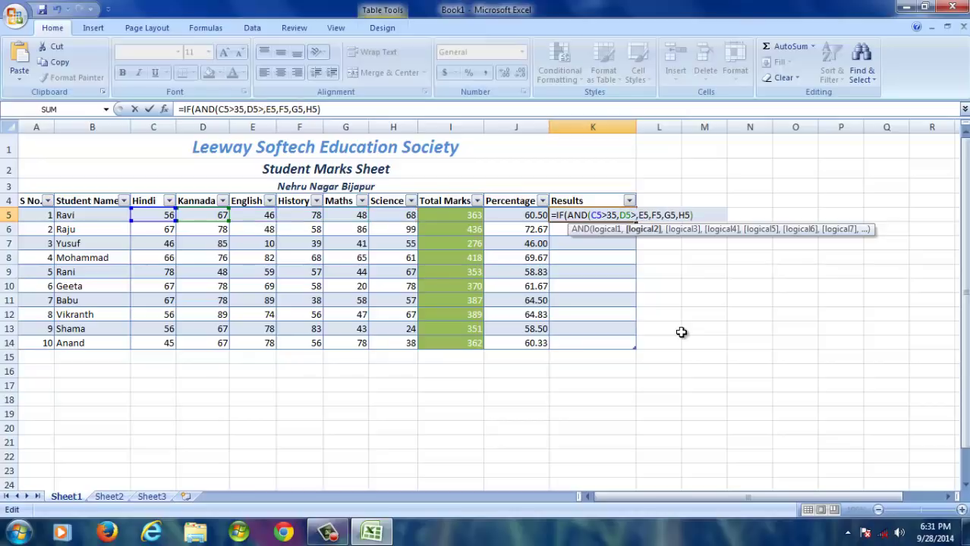
pyautogui.write('35')
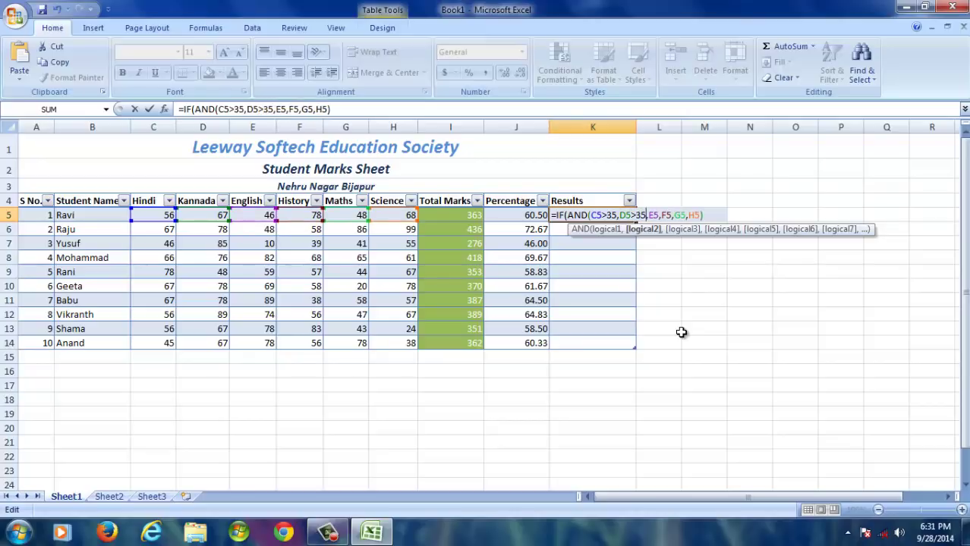
pyautogui.press('Right')
pyautogui.press('Right')
pyautogui.press('Right')
pyautogui.write('>')
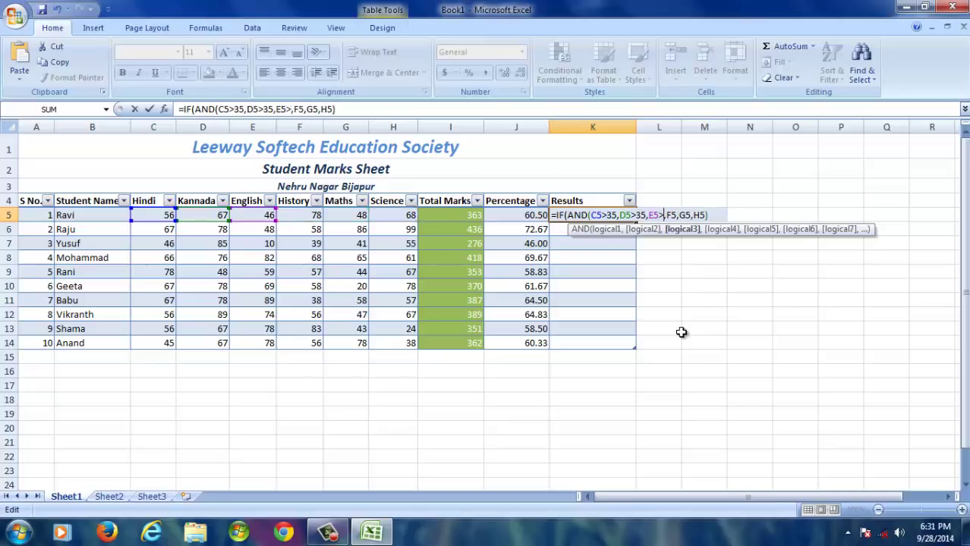
pyautogui.write('35')
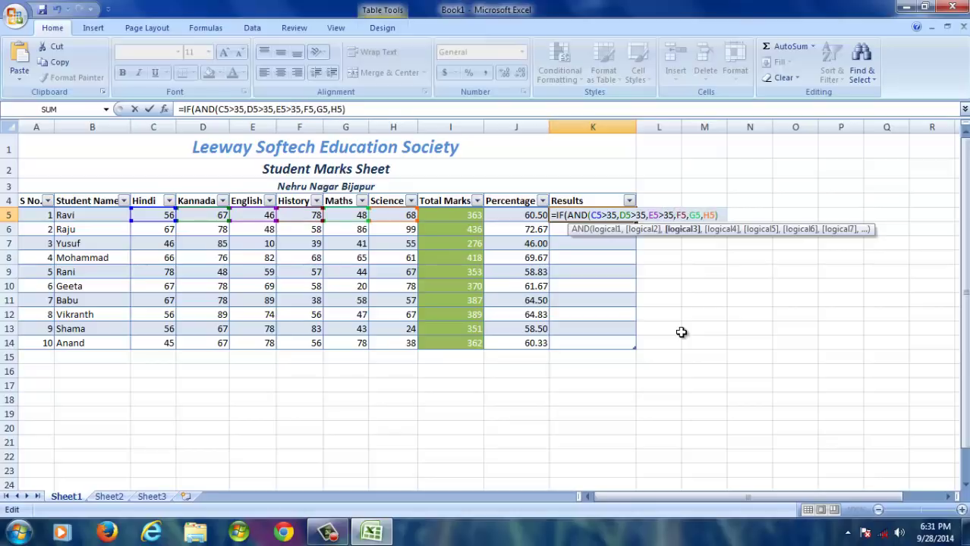
# Add the condition >35 to F5, G5 and H5 inside the AND function of the K5 formula.
pyautogui.press('Right')
pyautogui.press('Right')
pyautogui.press('Right')
pyautogui.write('>35')
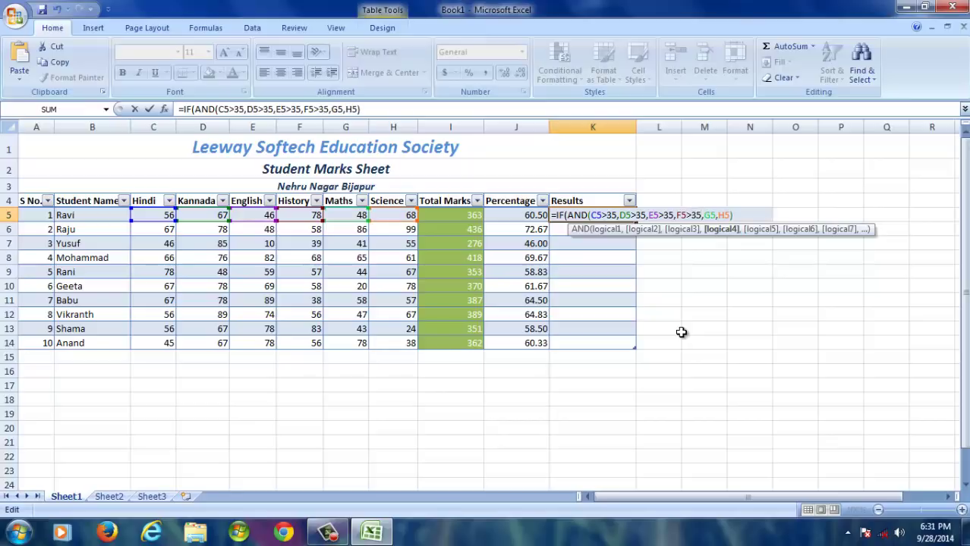
pyautogui.press('Right')
pyautogui.press('Right')
pyautogui.press('Right')
pyautogui.write('>')
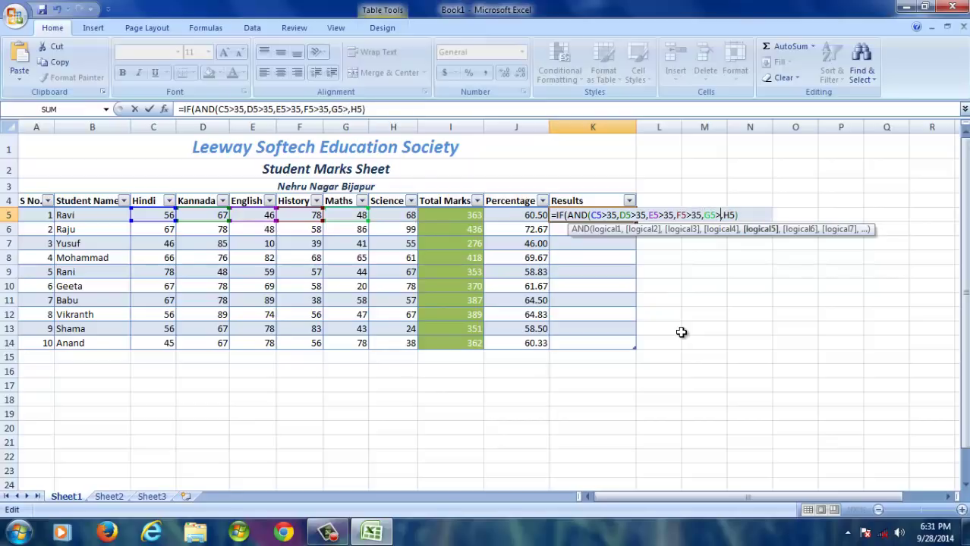
pyautogui.write('35')
pyautogui.press('Right')
pyautogui.press('Right')
pyautogui.press('Right')
pyautogui.write('>35')
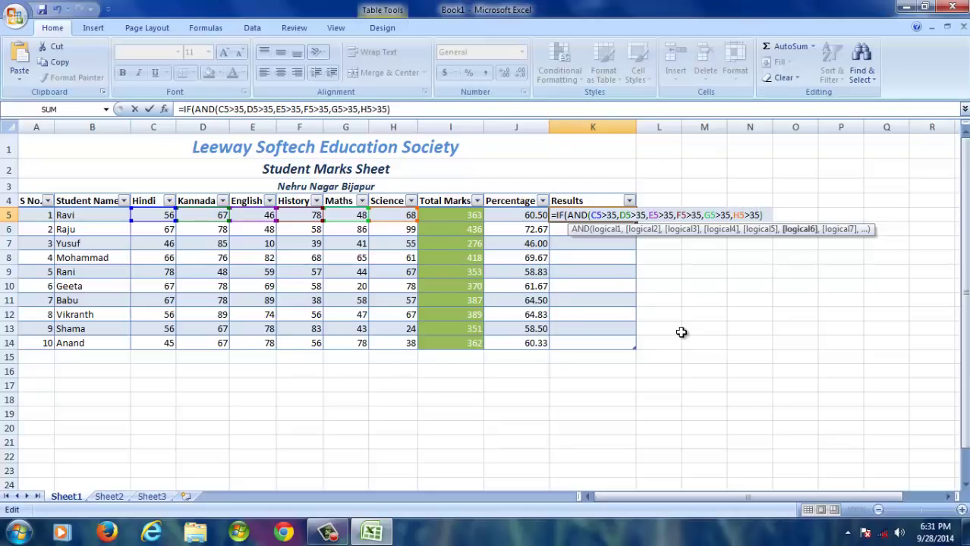
# Complete the K5 formula with "Pass" as the true value and "Fail" as the false value, and enter it to fill the Results column.
pyautogui.press('Right')
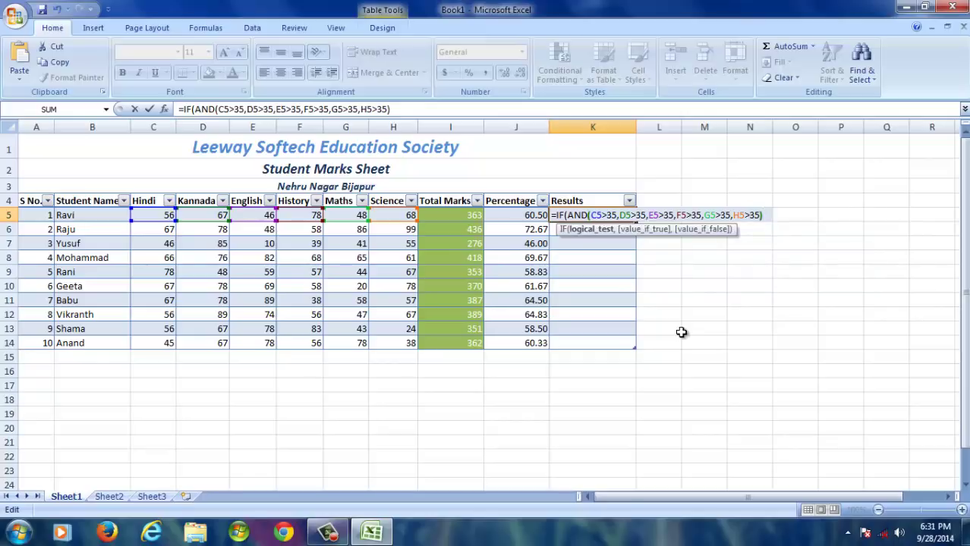
pyautogui.press('Left')
pyautogui.click(763, 214)
pyautogui.write(',')
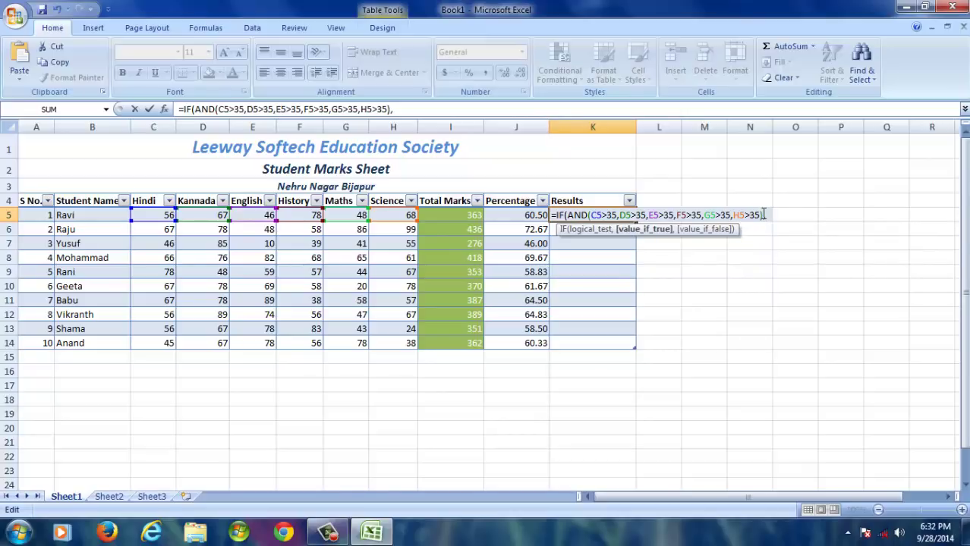
pyautogui.write('"Pass')
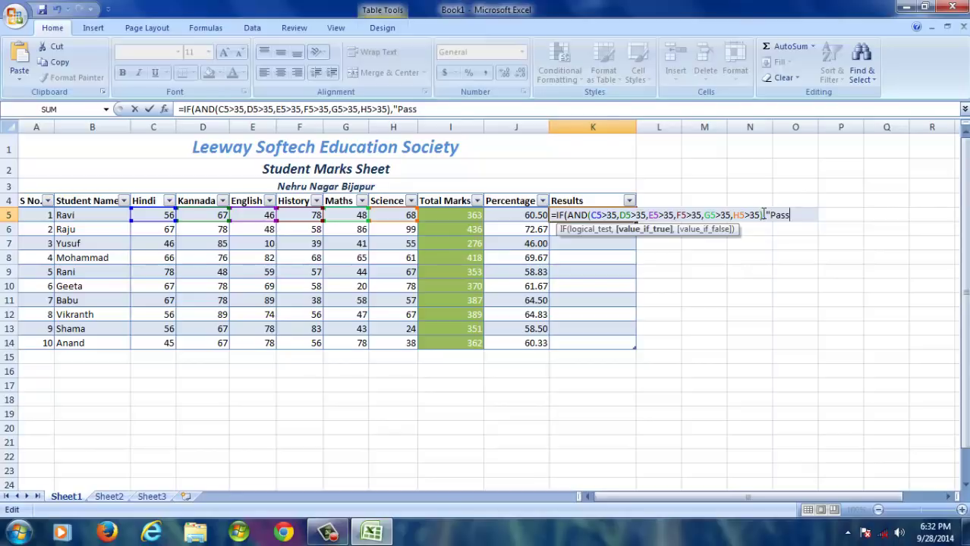
pyautogui.write('",')
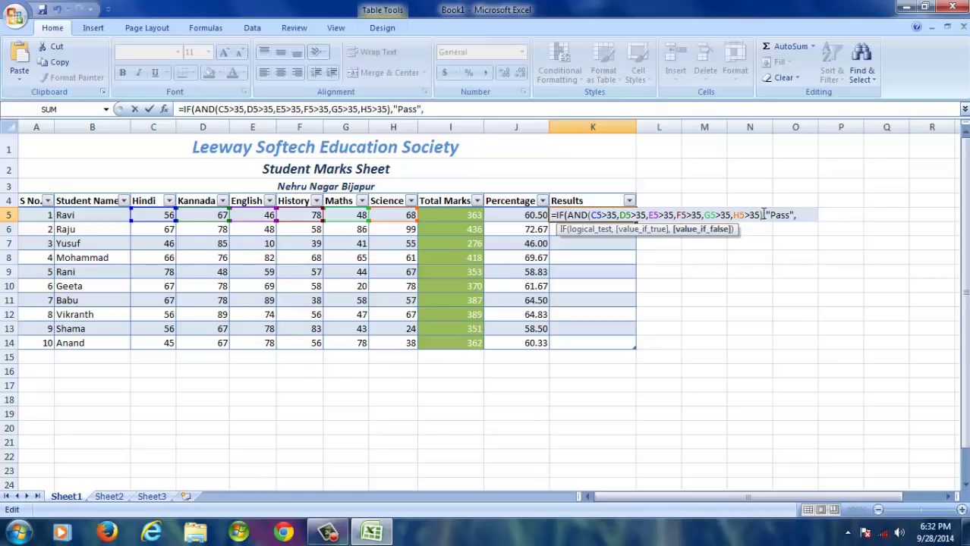
pyautogui.write('"Fail"')
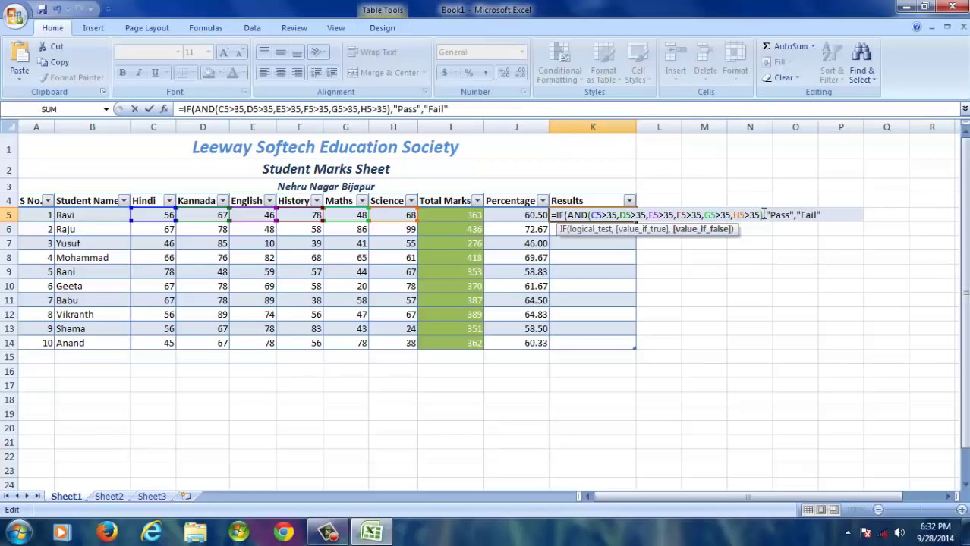
pyautogui.write(')')
pyautogui.press('Return')
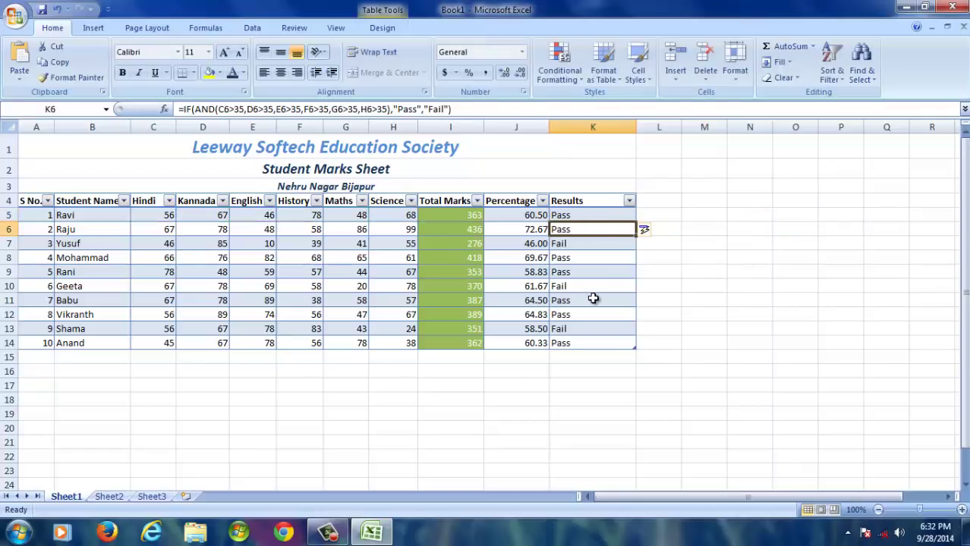
# Format the Fail result in K7 with a red fill and white font colour.
pyautogui.click(587, 243)
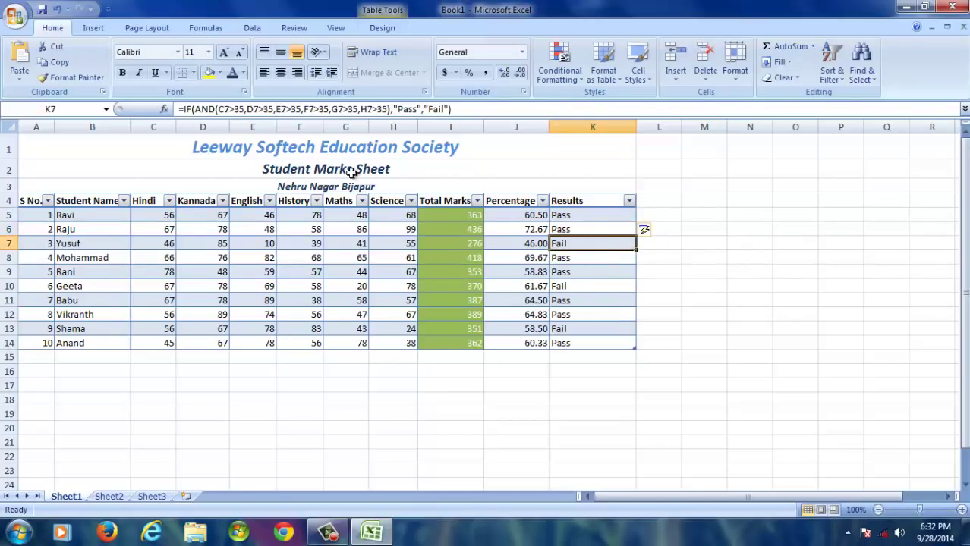
pyautogui.click(242, 72)
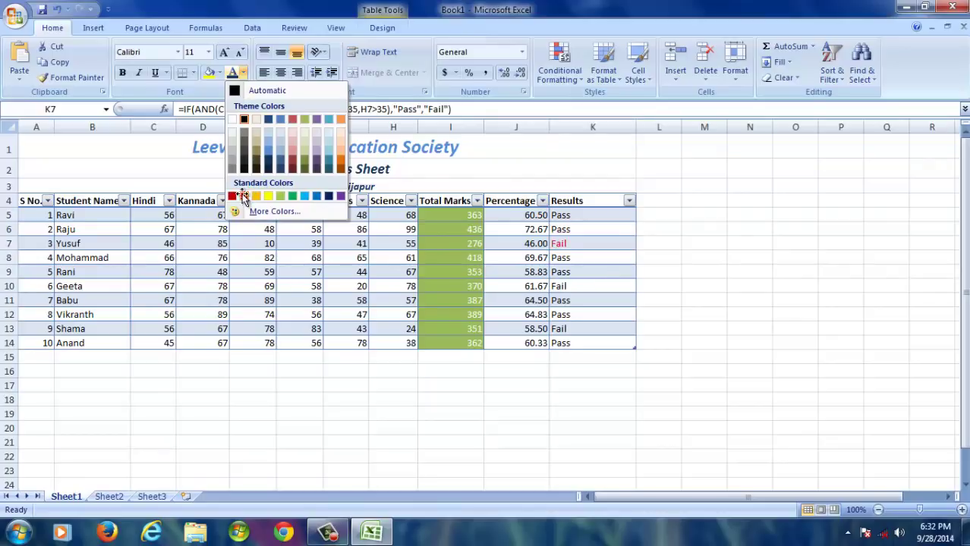
pyautogui.click(232, 196)
pyautogui.click(220, 73)
pyautogui.click(219, 178)
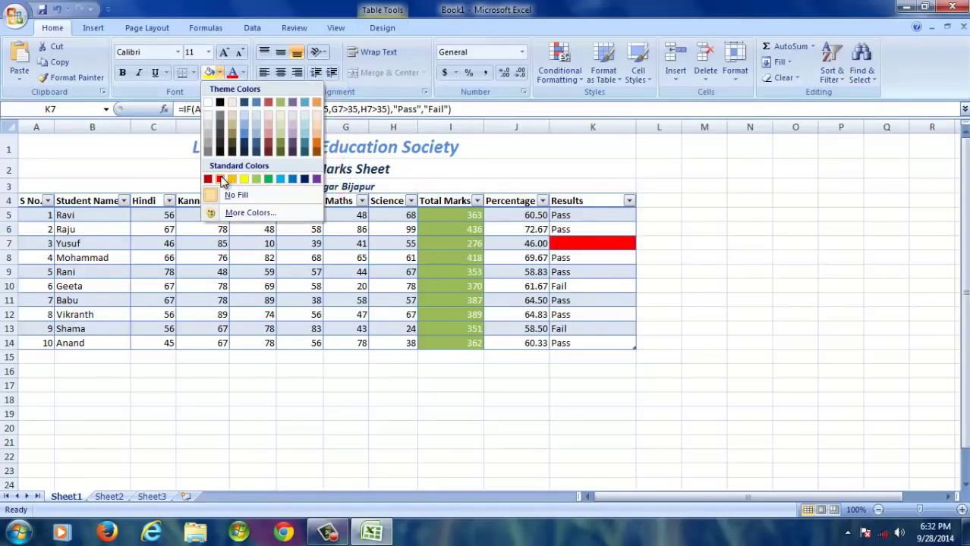
pyautogui.click(243, 73)
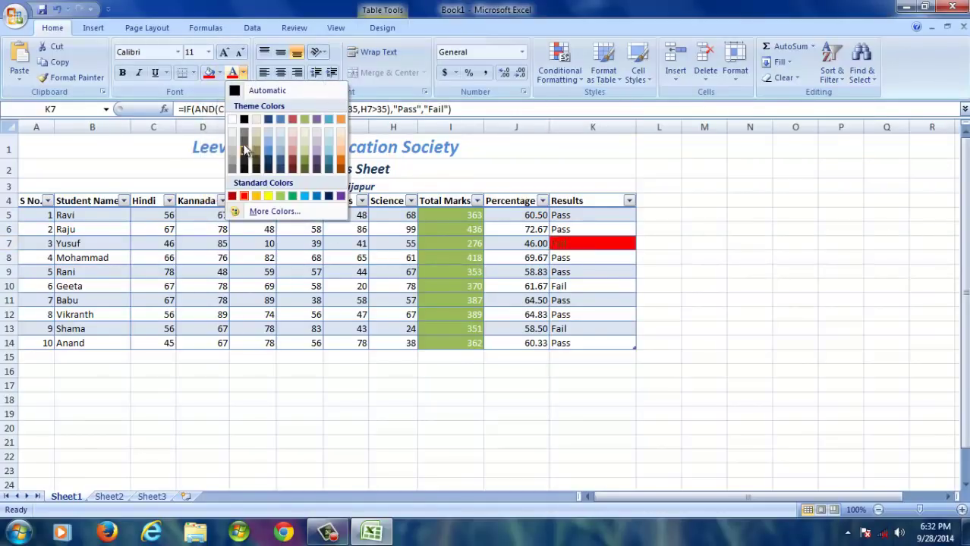
pyautogui.click(232, 119)
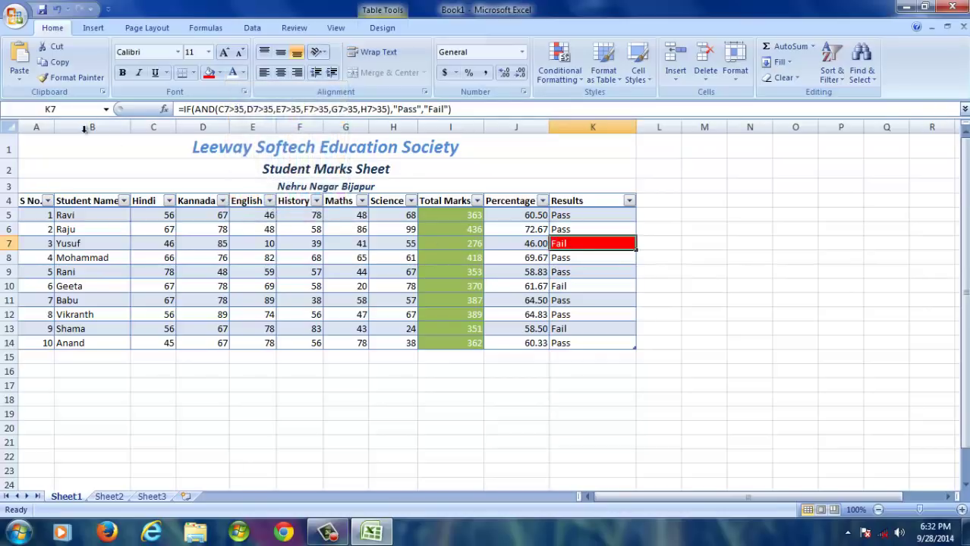
# Copy the formatting of K7 to the other Fail results in K10 and K13 with Format Painter.
pyautogui.click(72, 78)
pyautogui.click(569, 292)
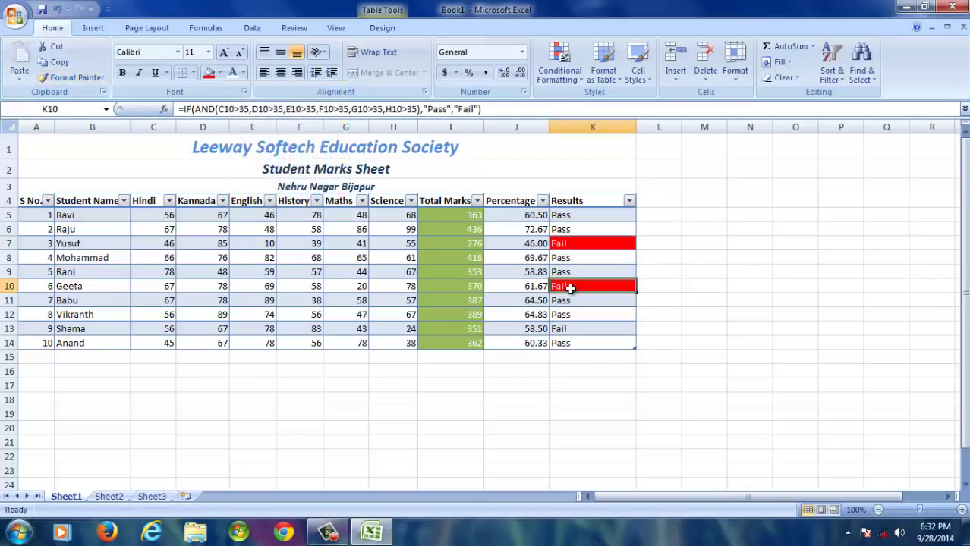
pyautogui.click(70, 78)
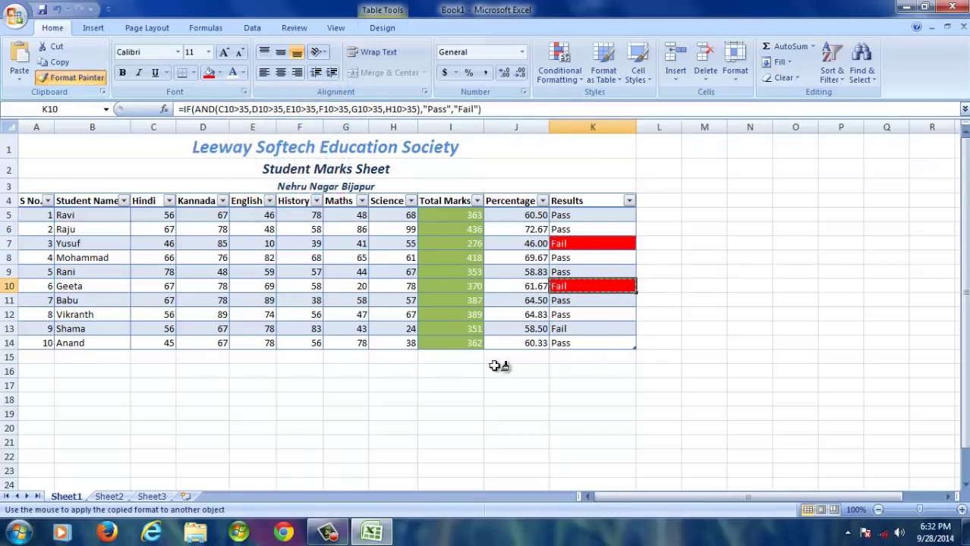
pyautogui.click(571, 330)
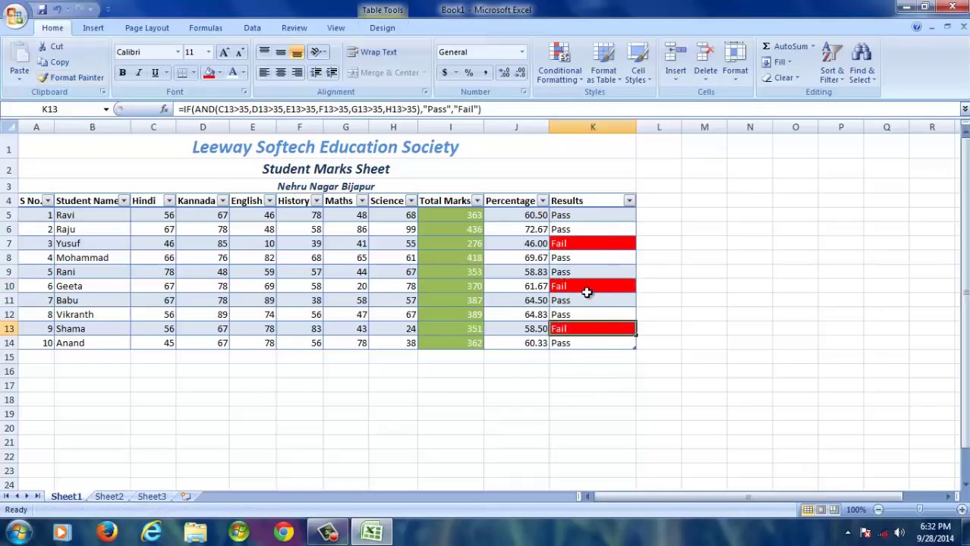
pyautogui.click(338, 410)
pyautogui.click(326, 399)
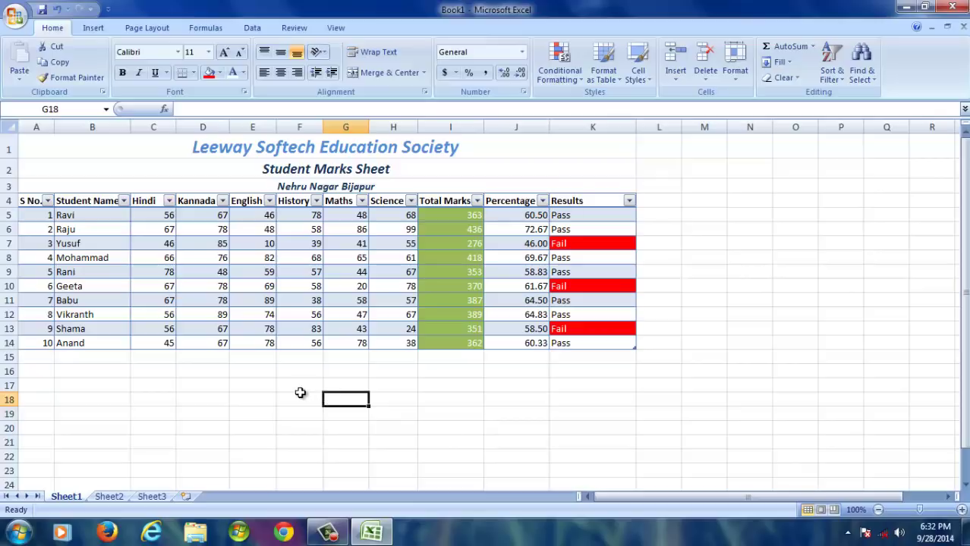
pyautogui.click(301, 395)
pyautogui.click(415, 388)
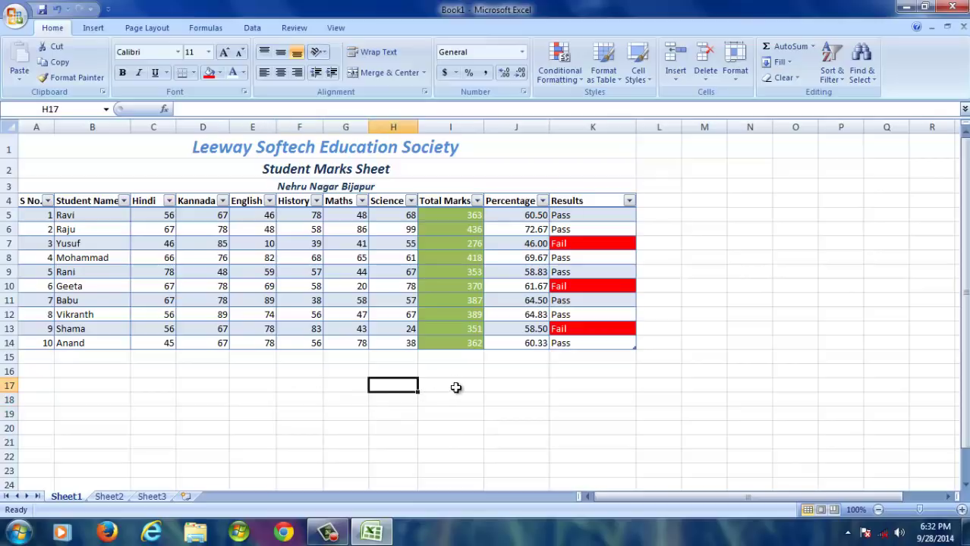
pyautogui.click(322, 383)
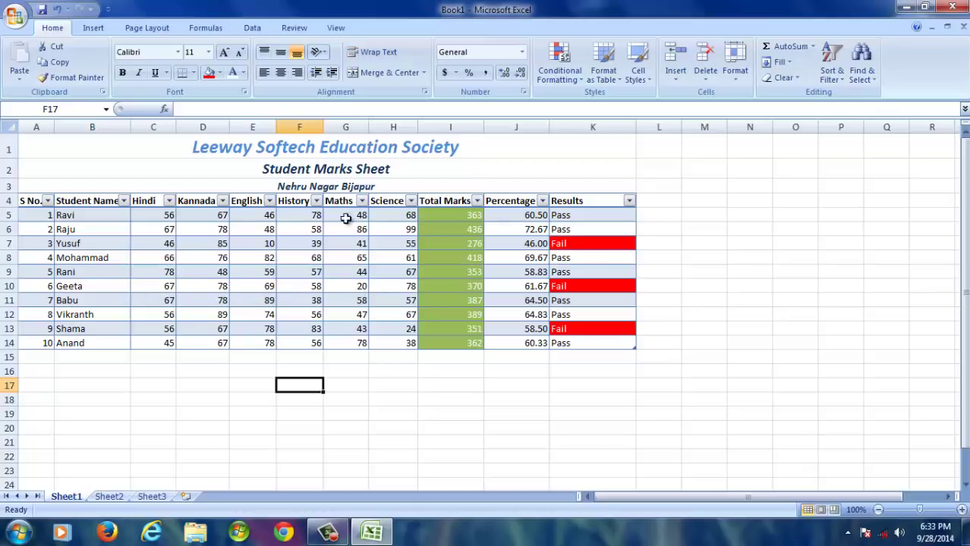
# Set the Maths mark in G10 to 55 to test the Pass/Fail formula.
pyautogui.doubleClick(349, 286)
pyautogui.press('Delete')
pyautogui.write('2')
pyautogui.moveTo(349, 286); pyautogui.dragTo(386, 287)
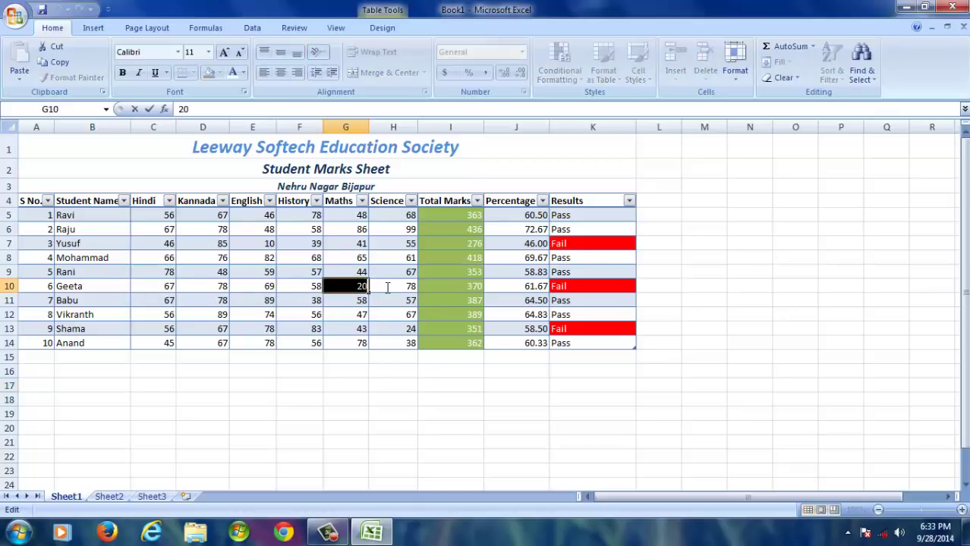
pyautogui.write('55')
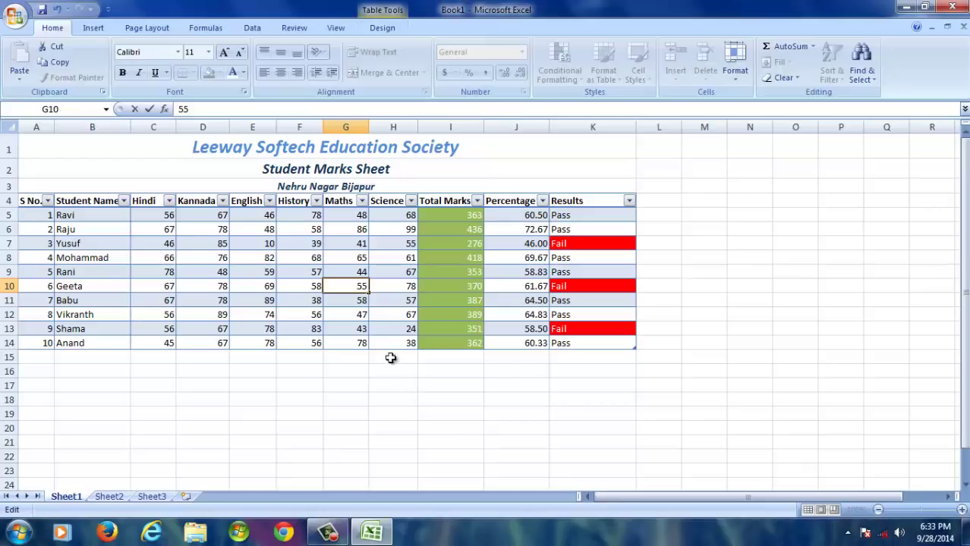
pyautogui.click(827, 311)
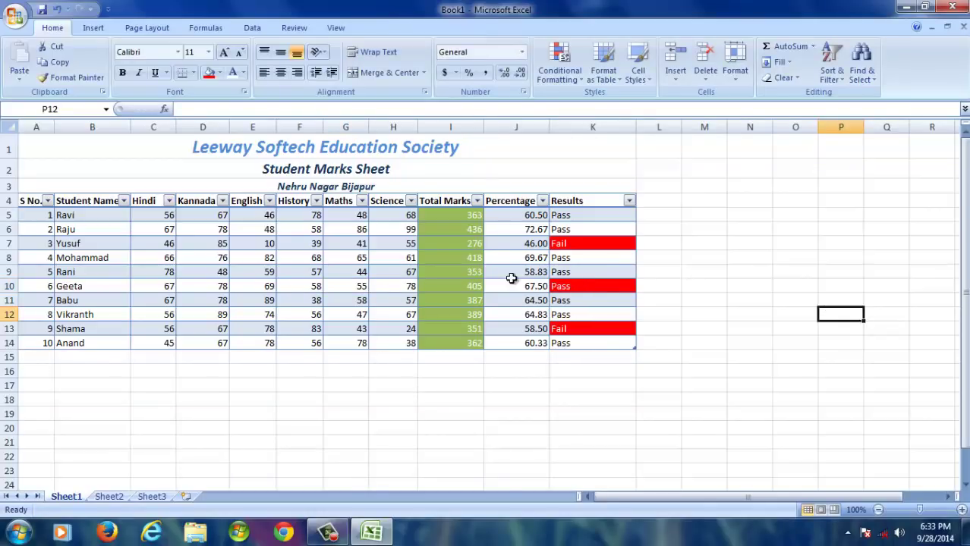
# Set the Maths mark in G10 back to 20.
pyautogui.click(346, 285)
pyautogui.doubleClick(346, 285)
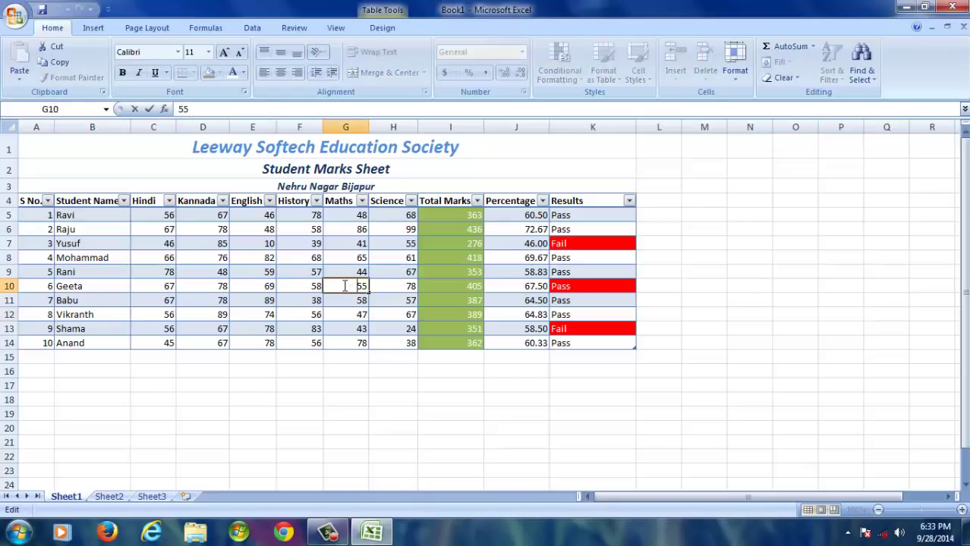
pyautogui.moveTo(346, 285); pyautogui.dragTo(392, 285)
pyautogui.write('20')
pyautogui.click(413, 410)
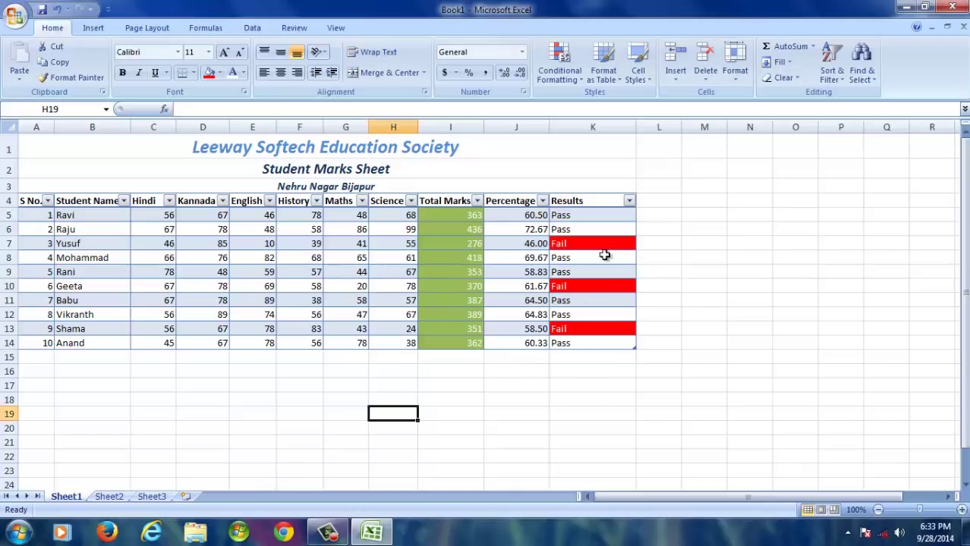
pyautogui.click(705, 344)
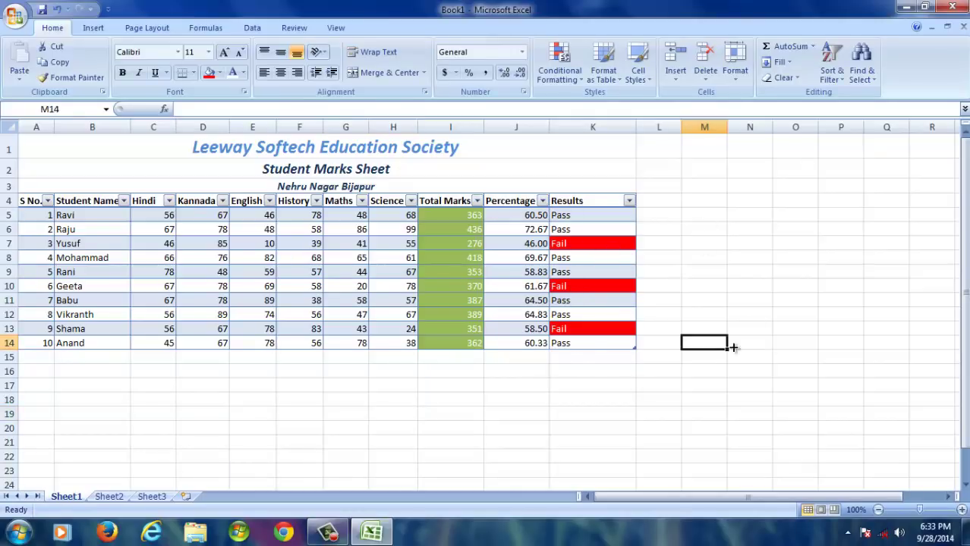
pyautogui.click(516, 400)
pyautogui.click(695, 324)
pyautogui.click(722, 230)
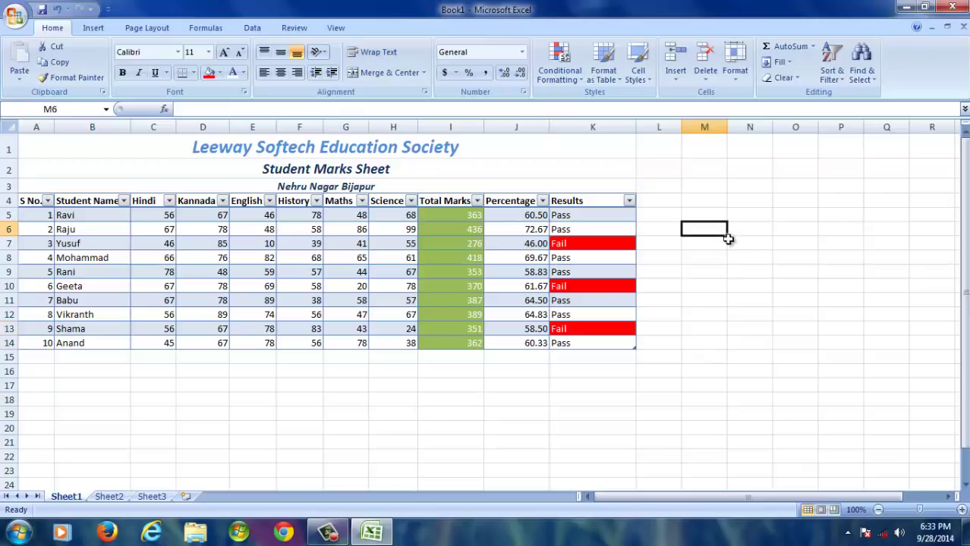
pyautogui.click(338, 428)
pyautogui.click(194, 401)
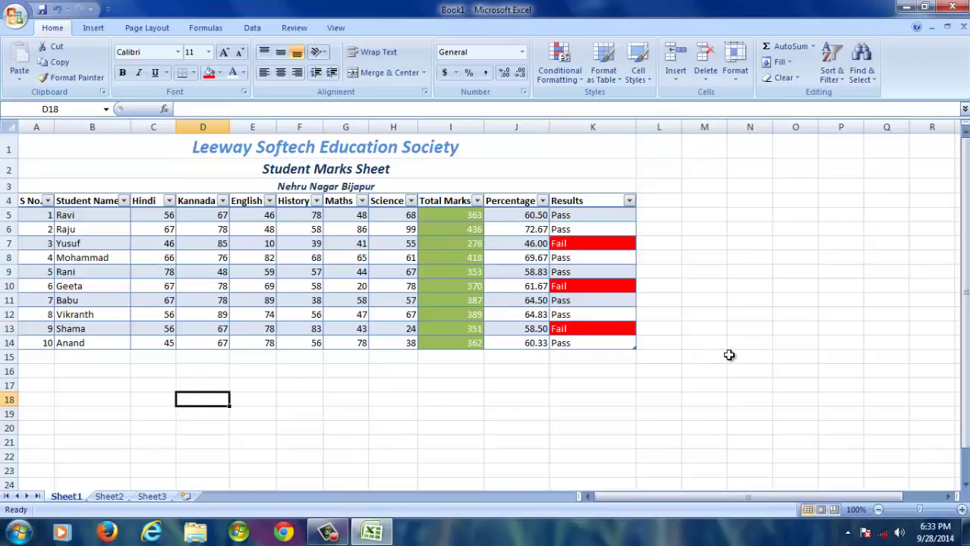
pyautogui.click(754, 327)
pyautogui.click(507, 385)
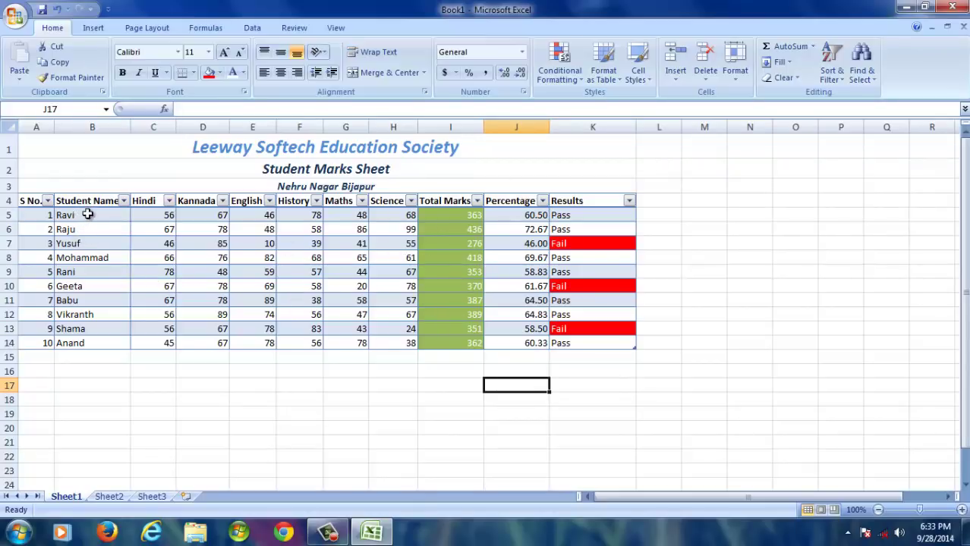
# Insert a clustered cylinder column chart from the student names and subject marks in B4:H14.
pyautogui.moveTo(86, 201); pyautogui.dragTo(390, 343)
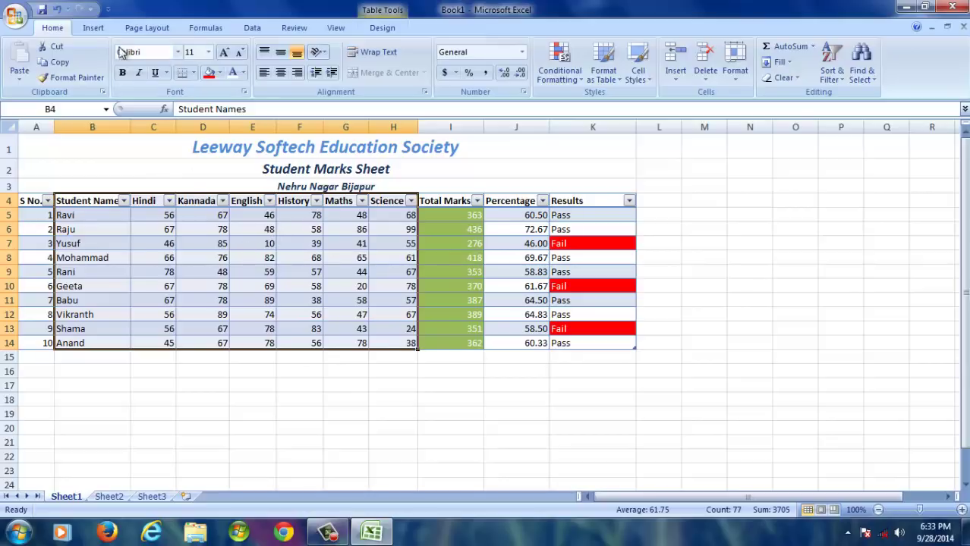
pyautogui.click(94, 28)
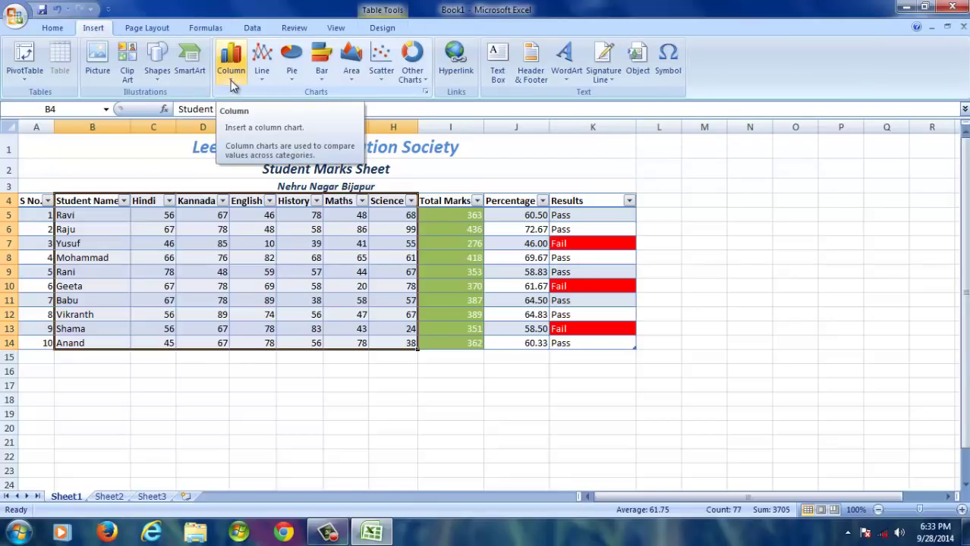
pyautogui.click(231, 69)
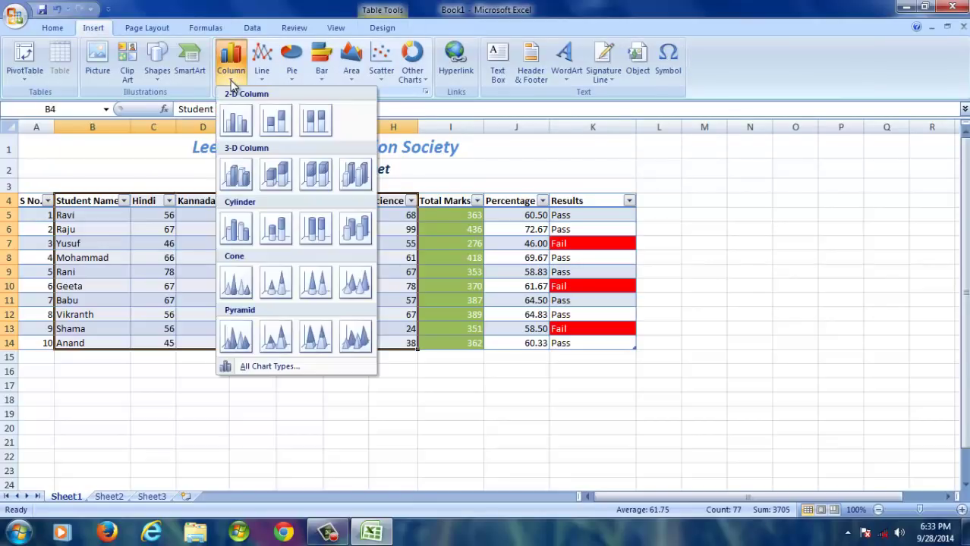
pyautogui.click(240, 232)
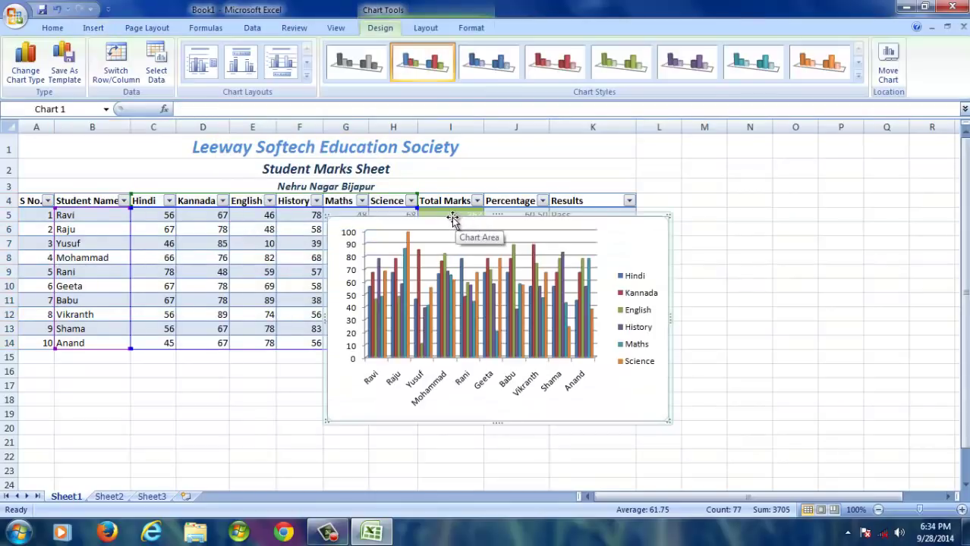
# Move the chart just below the marks table and apply the multicoloured chart style with a black background.
pyautogui.moveTo(451, 218); pyautogui.dragTo(230, 359)
pyautogui.scroll(-1, 375, 351)
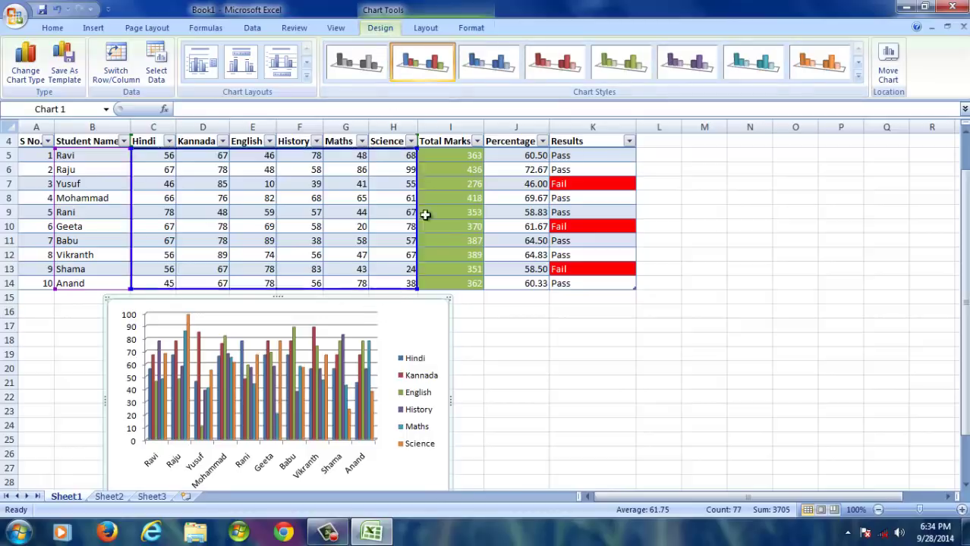
pyautogui.click(858, 76)
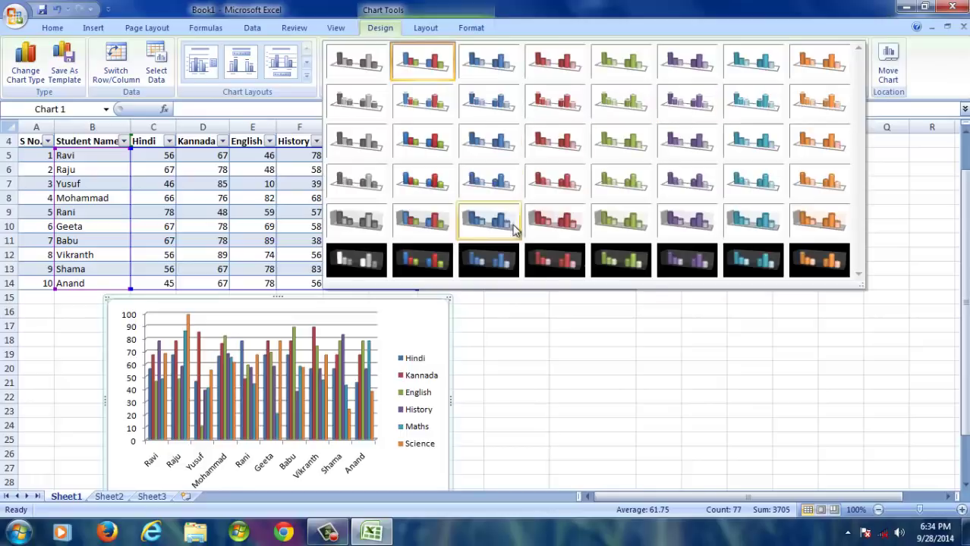
pyautogui.click(427, 262)
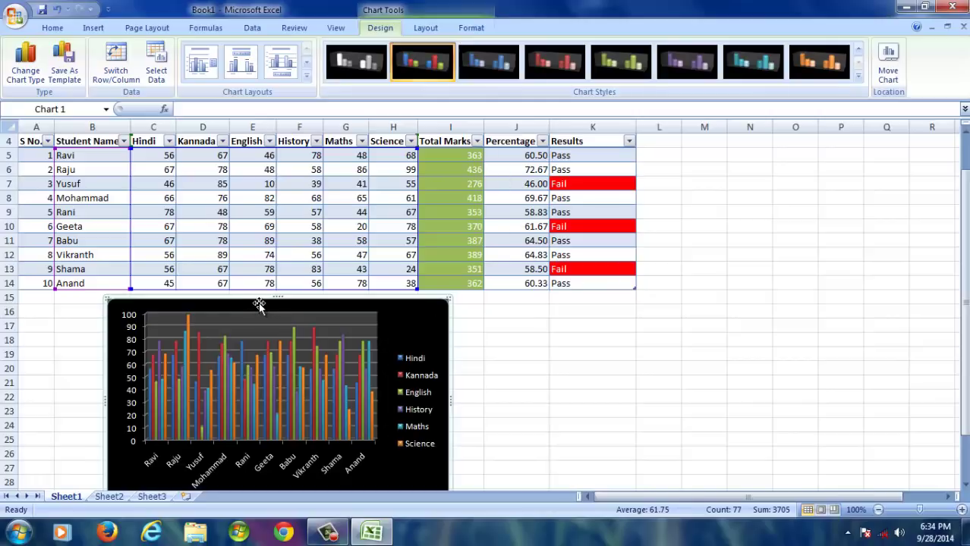
pyautogui.moveTo(255, 306); pyautogui.dragTo(249, 310)
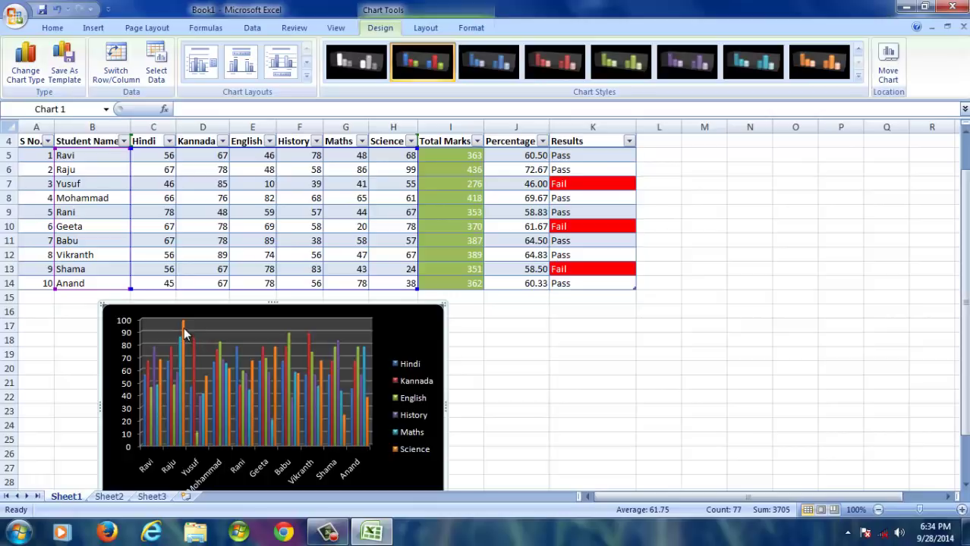
pyautogui.moveTo(185, 334)
pyautogui.moveTo(283, 303); pyautogui.dragTo(302, 301)
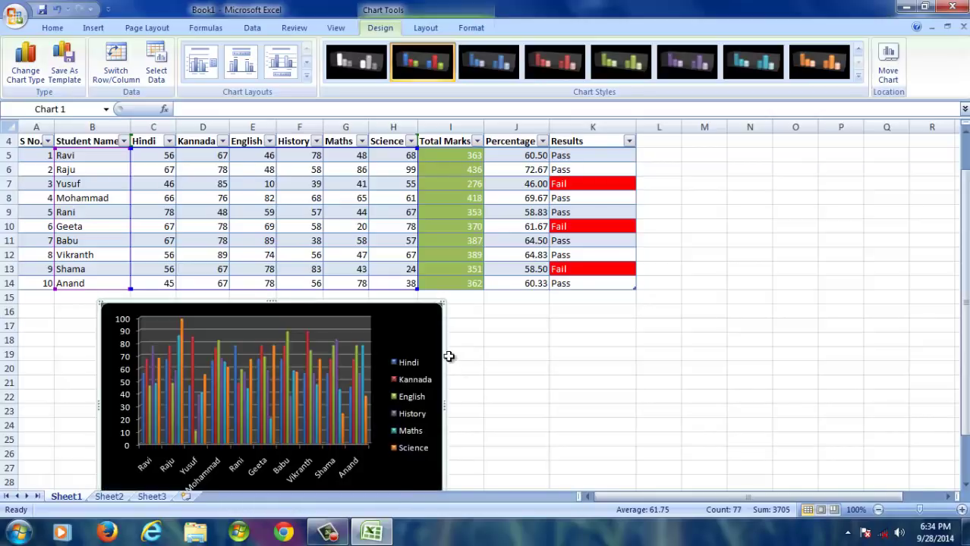
# Nudge the chart slightly to the left beneath the marks table and deselect it.
pyautogui.click(506, 369)
pyautogui.click(519, 350)
pyautogui.click(520, 331)
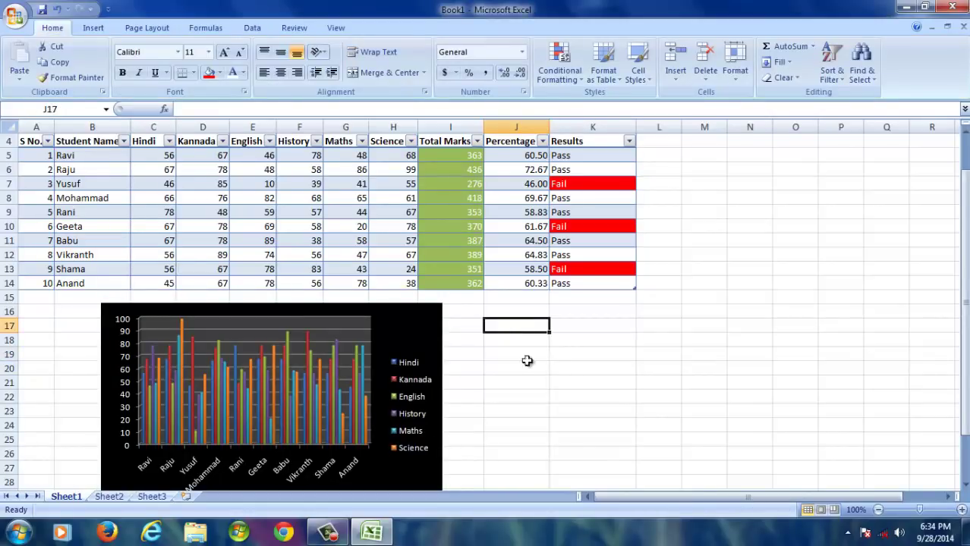
pyautogui.click(523, 383)
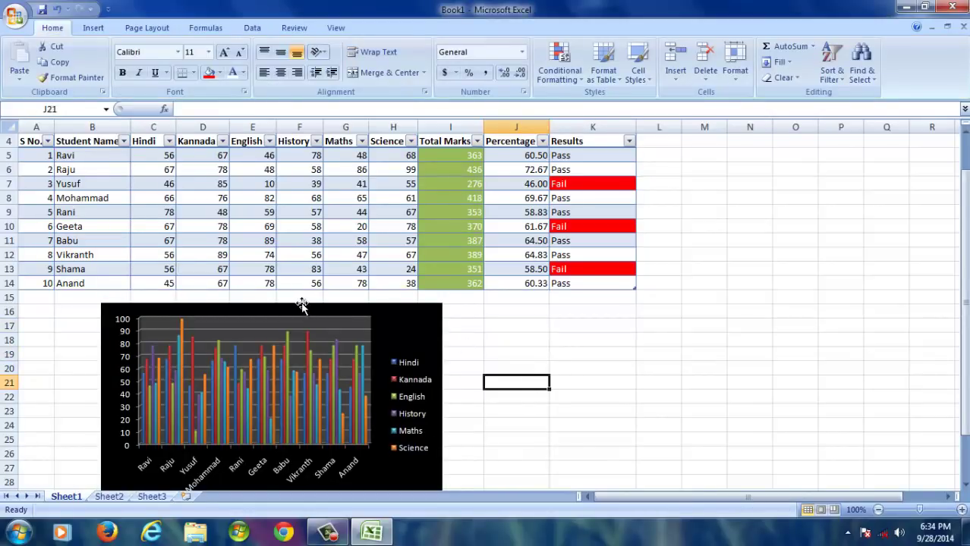
pyautogui.moveTo(298, 301); pyautogui.dragTo(294, 301)
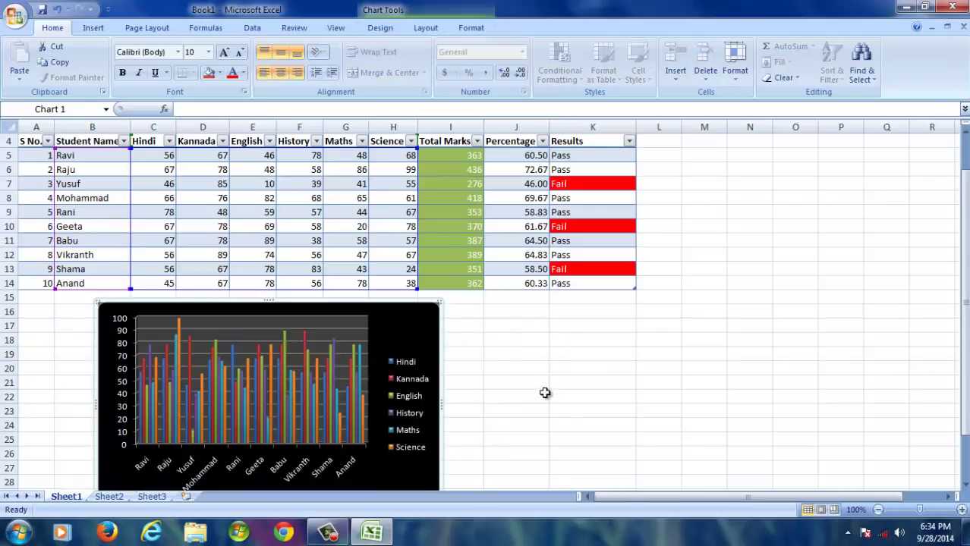
pyautogui.click(513, 367)
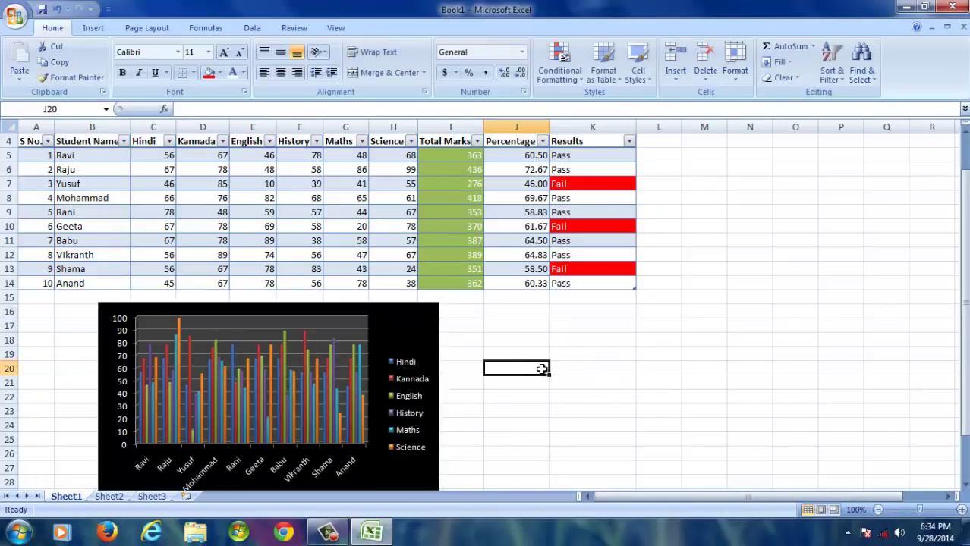